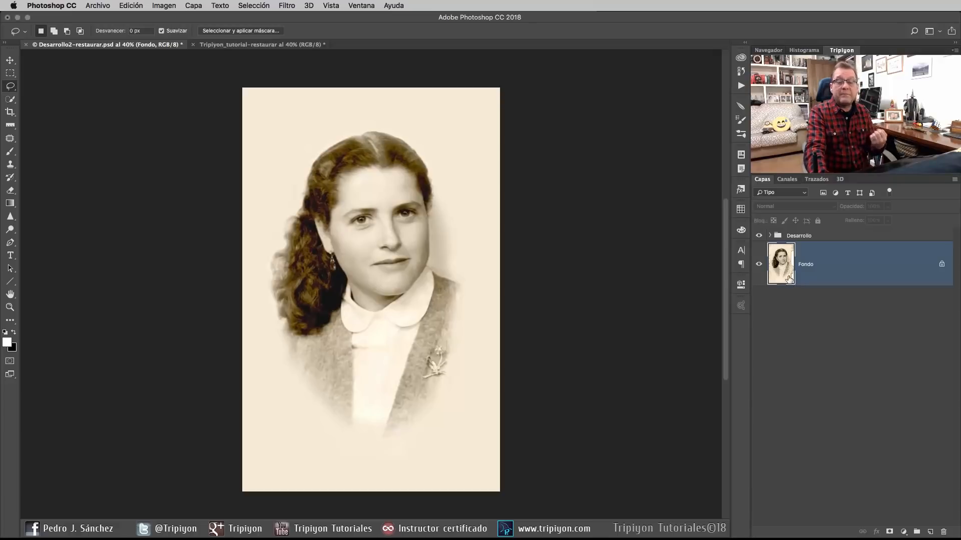
Step: Hide the Desarrollo group and examine the tears, spots and creases across the original photo's face, collar, jacket and brooch
{"action": "left_click", "coordinate": [760, 236]}
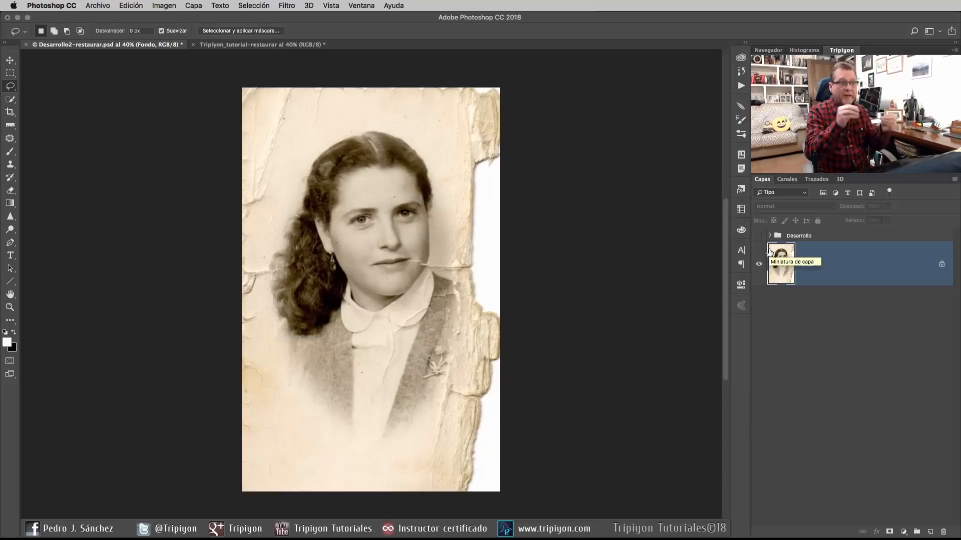
{"action": "scroll", "coordinate": [378, 304], "scroll_direction": "up", "scroll_amount": 5}
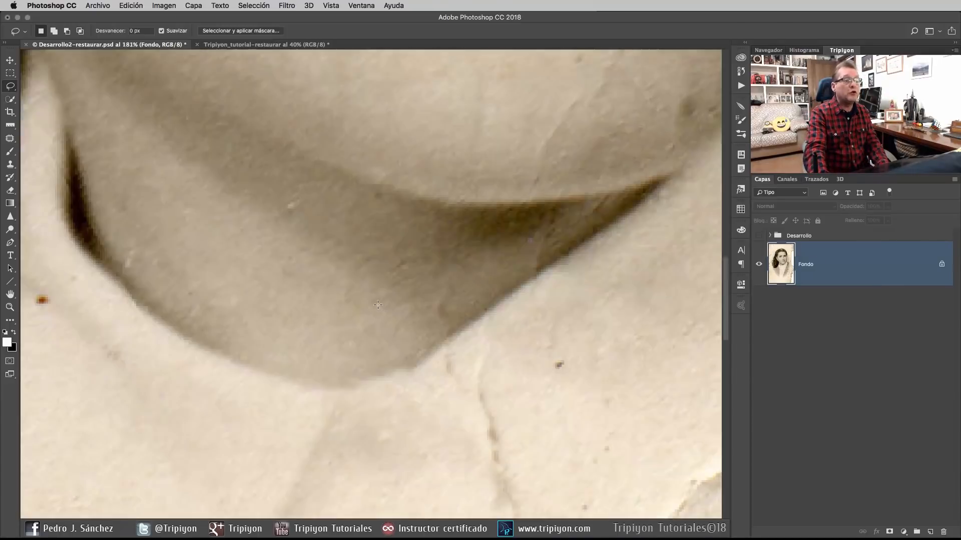
{"action": "scroll", "coordinate": [378, 305], "scroll_direction": "down", "scroll_amount": 1}
{"action": "left_click_drag", "start_coordinate": [351, 139], "coordinate": [367, 247]}
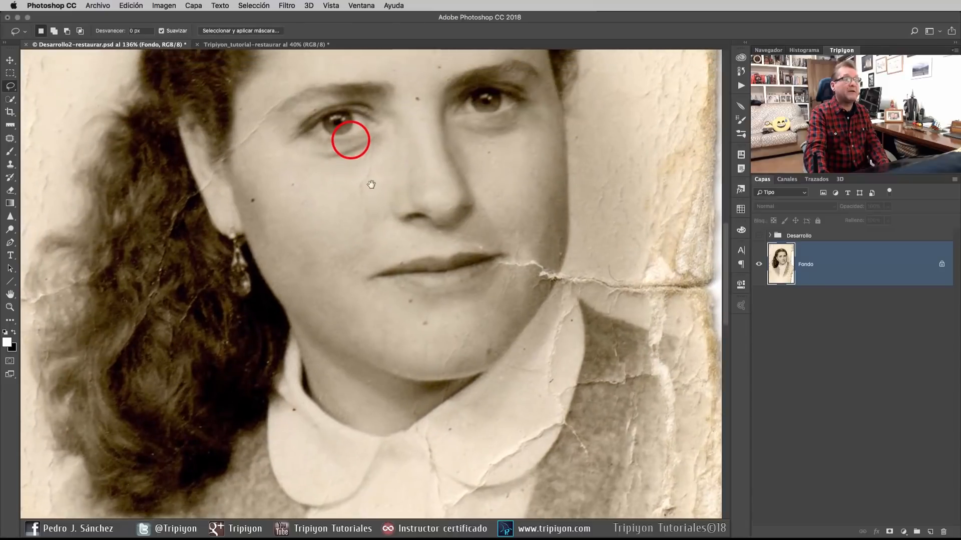
{"action": "left_click_drag", "start_coordinate": [367, 157], "coordinate": [381, 204]}
{"action": "mouse_move", "coordinate": [514, 290]}
{"action": "left_mouse_down"}
{"action": "mouse_move", "coordinate": [469, 268]}
{"action": "mouse_move", "coordinate": [323, 242]}
{"action": "left_mouse_up"}
{"action": "left_click_drag", "start_coordinate": [425, 352], "coordinate": [423, 220]}
{"action": "left_click_drag", "start_coordinate": [424, 316], "coordinate": [445, 261]}
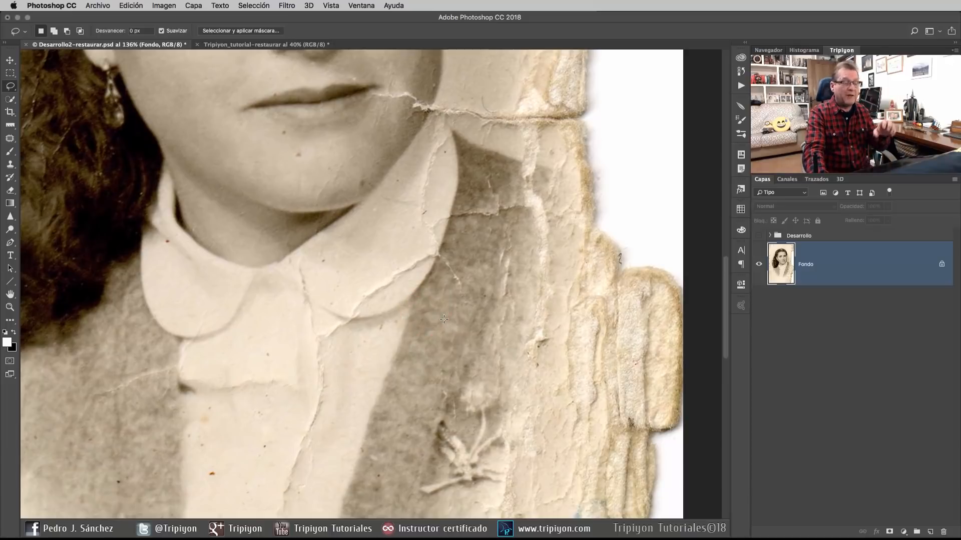
{"action": "left_click_drag", "start_coordinate": [338, 363], "coordinate": [409, 266]}
{"action": "left_click_drag", "start_coordinate": [261, 317], "coordinate": [390, 296]}
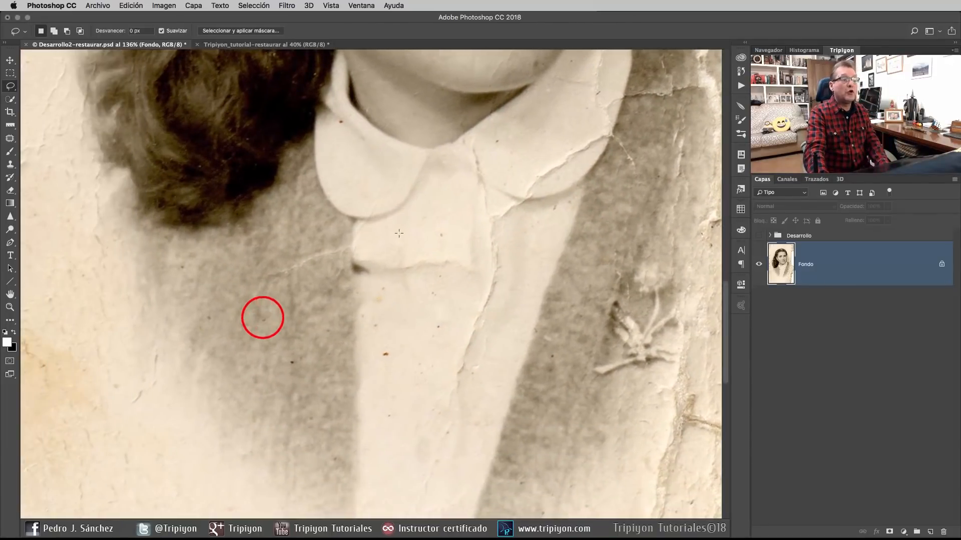
{"action": "scroll", "coordinate": [563, 285], "scroll_direction": "down", "scroll_amount": 3}
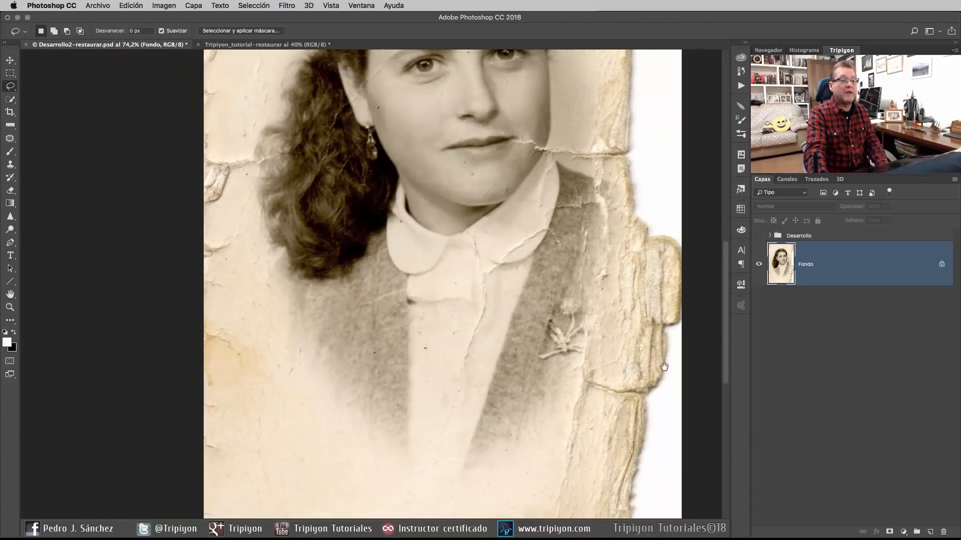
{"action": "scroll", "coordinate": [612, 313], "scroll_direction": "up", "scroll_amount": 3}
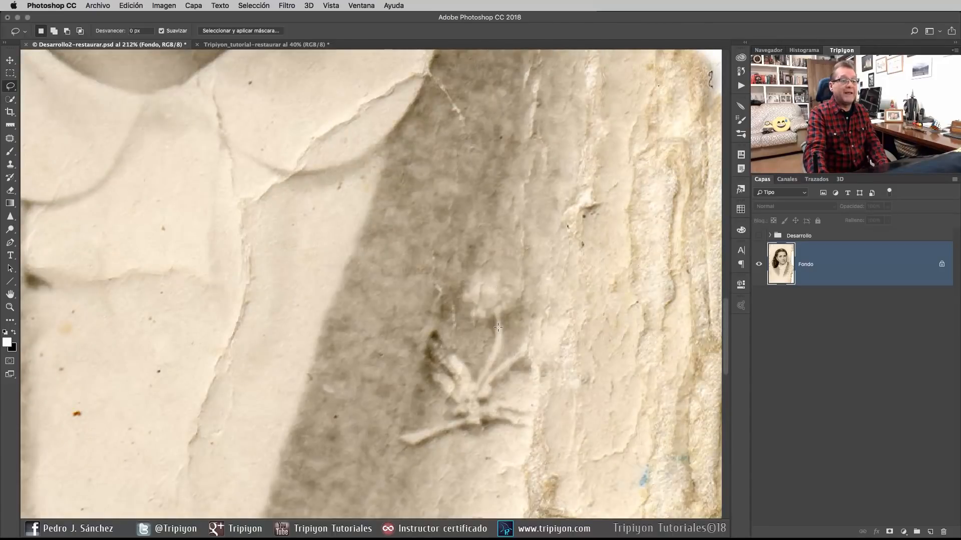
{"action": "scroll", "coordinate": [410, 355], "scroll_direction": "down", "scroll_amount": 2}
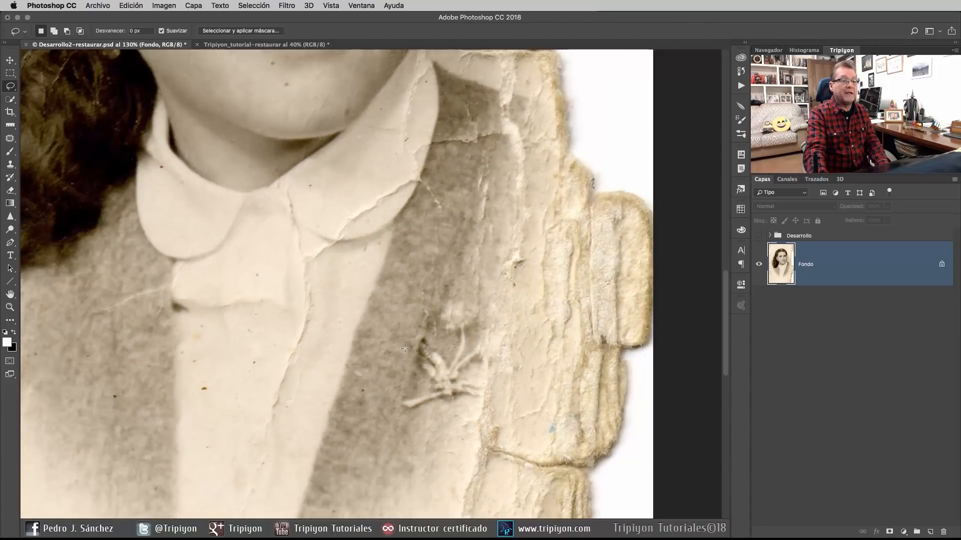
Step: Compare the damaged original with the restored version by toggling the Desarrollo group's visibility, leaving the group shown
{"action": "left_click", "coordinate": [758, 236]}
{"action": "left_click", "coordinate": [758, 236]}
{"action": "scroll", "coordinate": [552, 337], "scroll_direction": "down", "scroll_amount": 5}
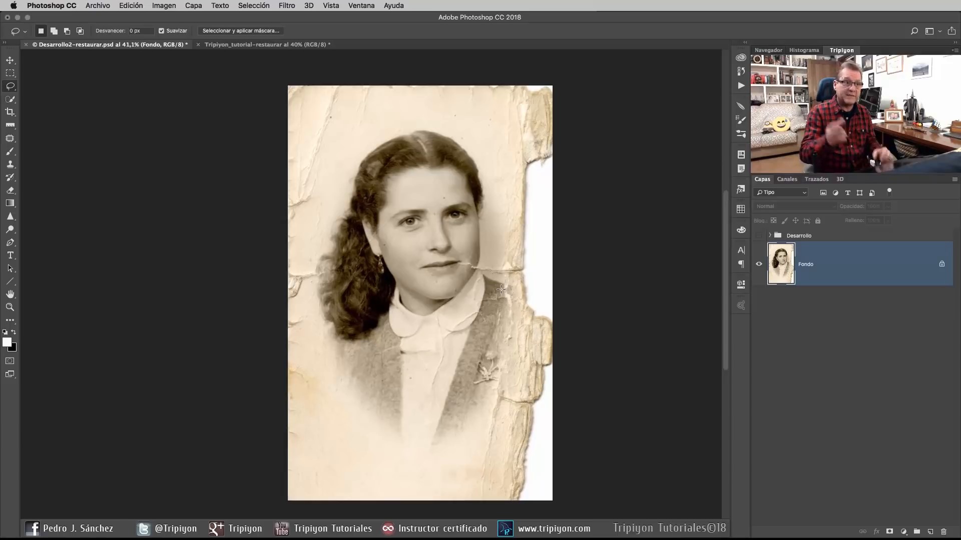
{"action": "left_click", "coordinate": [759, 235]}
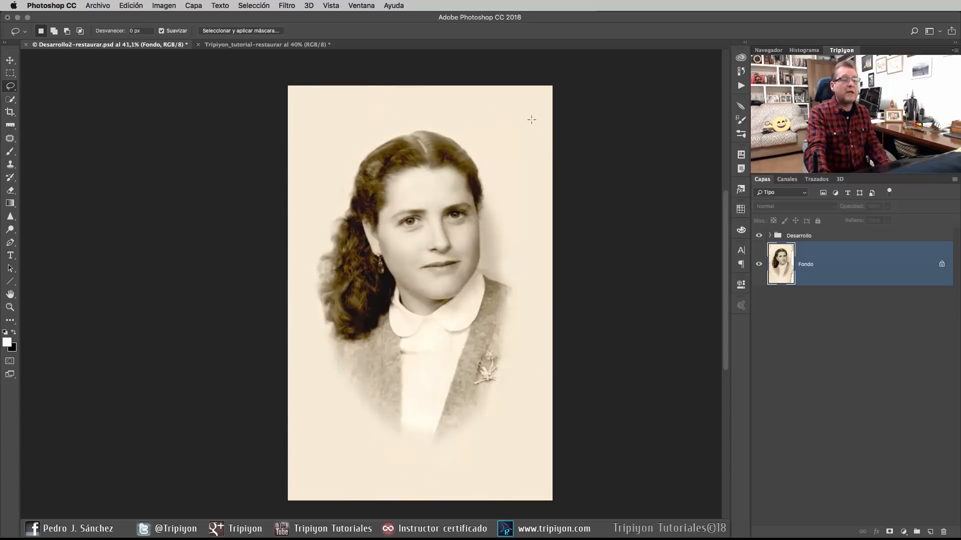
Step: Switch to the Tripiyon_tutorial-restaurar document, duplicate the Fondo layer and name the copy Rascaduras
{"action": "left_click", "coordinate": [299, 44]}
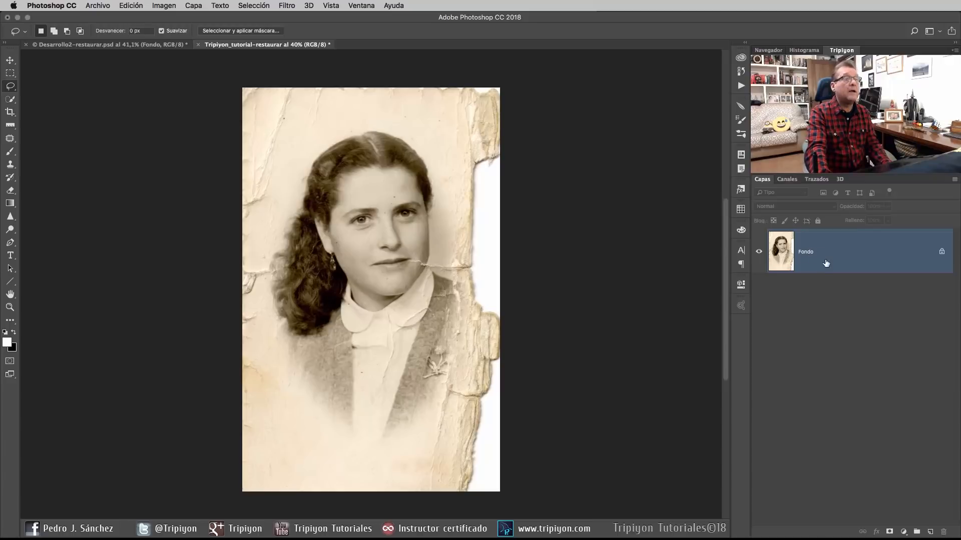
{"action": "left_click_drag", "start_coordinate": [820, 253], "coordinate": [931, 531]}
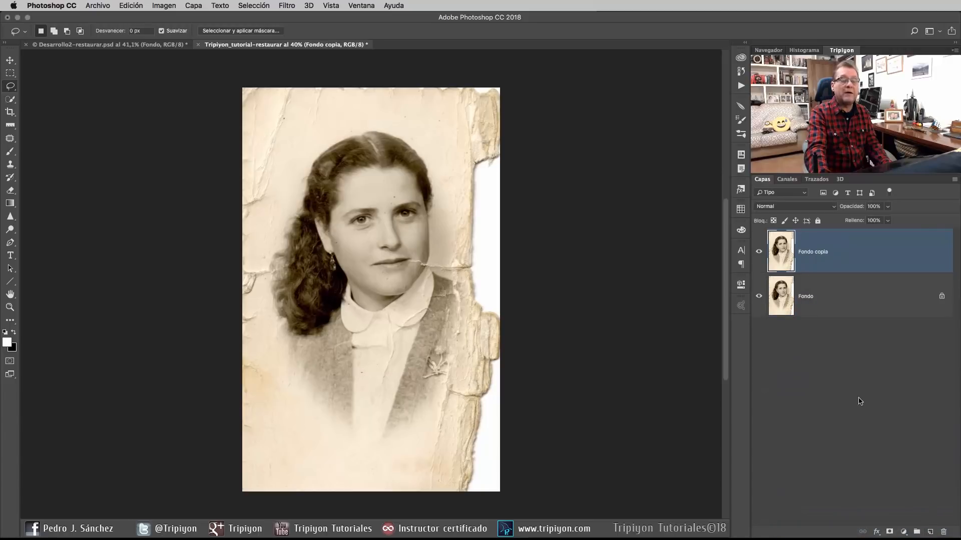
{"action": "double_click", "coordinate": [818, 253]}
{"action": "type", "text": "Rascaduras"}
{"action": "key", "text": "Return"}
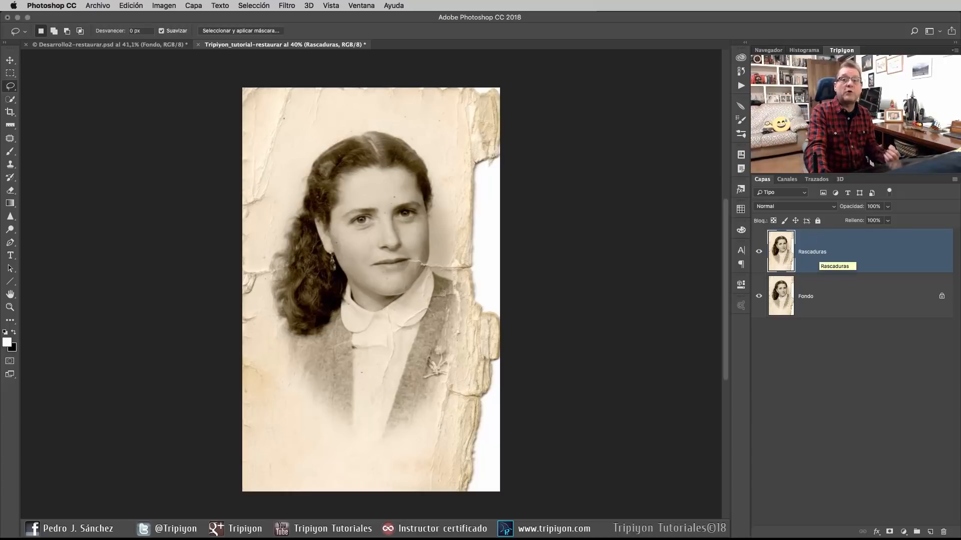
Step: Open the Polvo y rascaduras filter on the Rascaduras layer, moving its dialog away from the woman's eyes
{"action": "right_click", "coordinate": [362, 245]}
{"action": "left_click", "coordinate": [380, 261]}
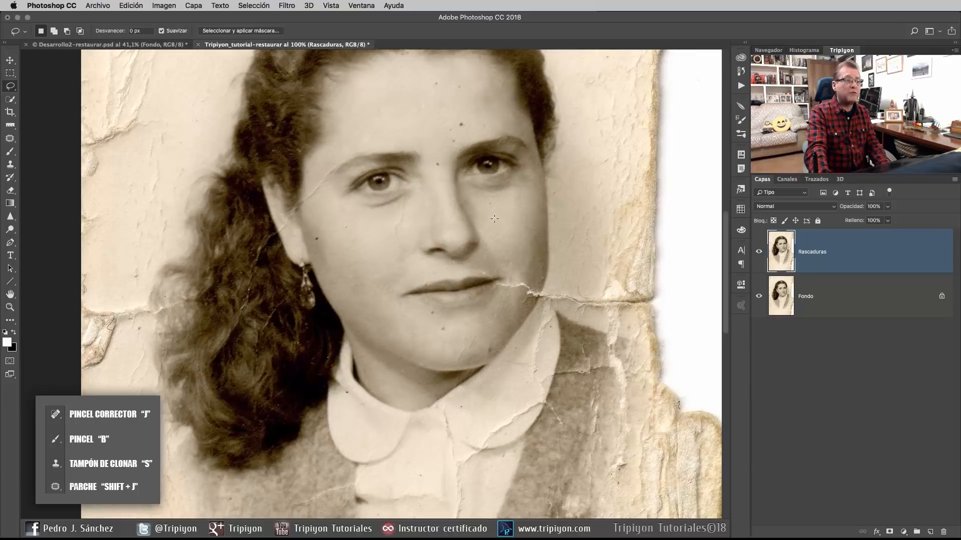
{"action": "scroll", "coordinate": [373, 190], "scroll_direction": "up", "scroll_amount": 2}
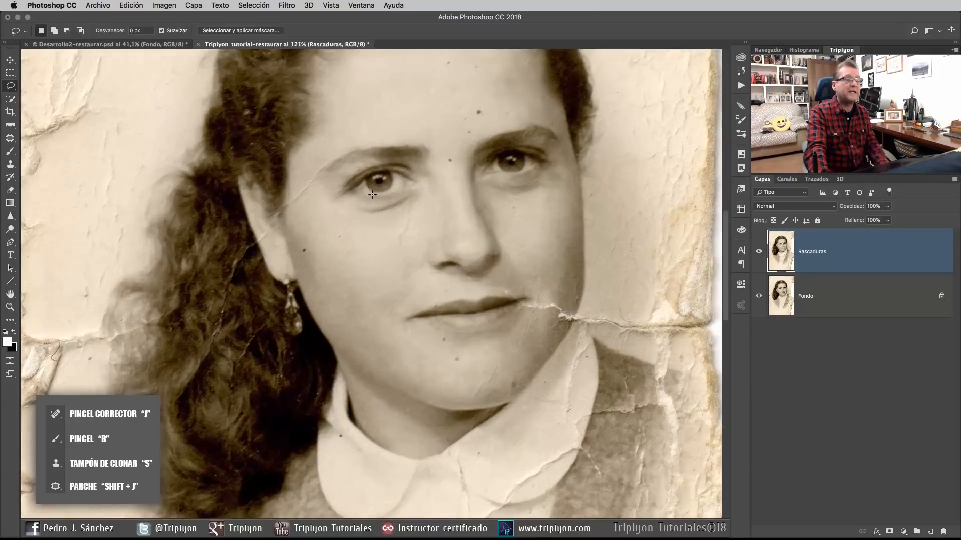
{"action": "scroll", "coordinate": [373, 190], "scroll_direction": "up", "scroll_amount": 2}
{"action": "scroll", "coordinate": [284, 270], "scroll_direction": "down", "scroll_amount": 3}
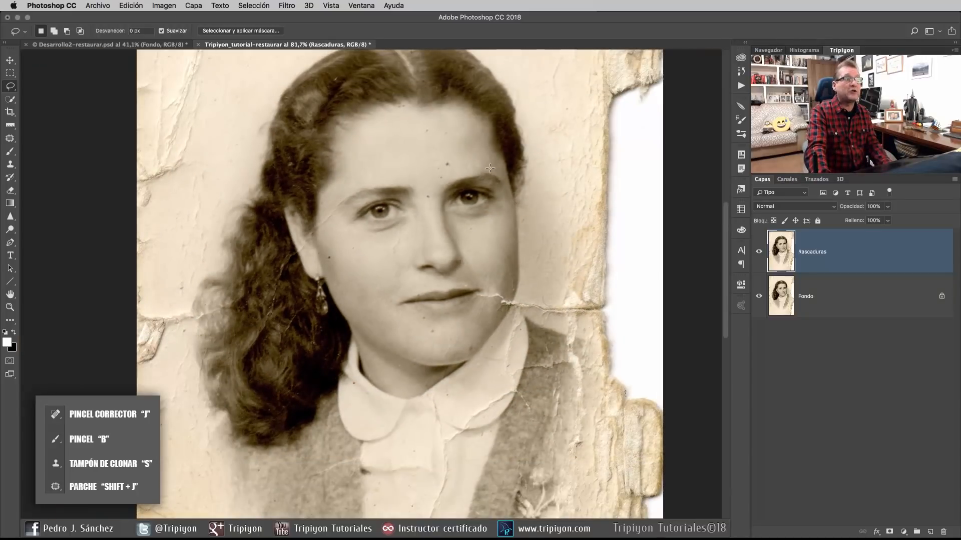
{"action": "left_click", "coordinate": [289, 5]}
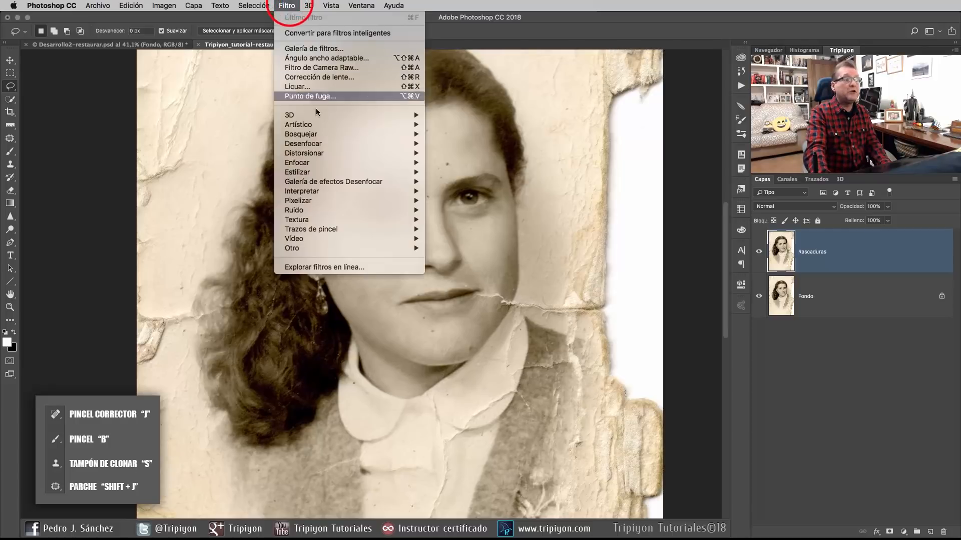
{"action": "mouse_move", "coordinate": [356, 209]}
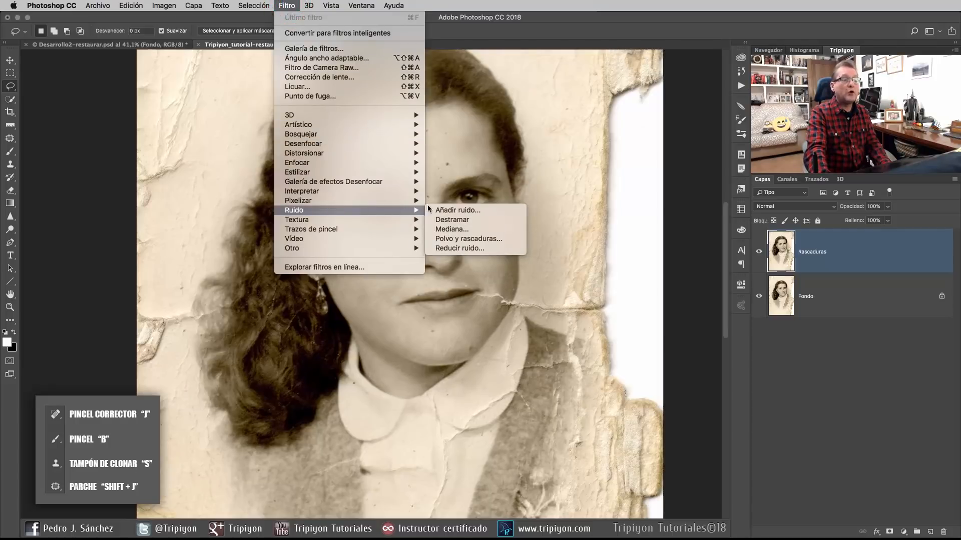
{"action": "left_click", "coordinate": [469, 239]}
{"action": "left_click_drag", "start_coordinate": [464, 121], "coordinate": [532, 181]}
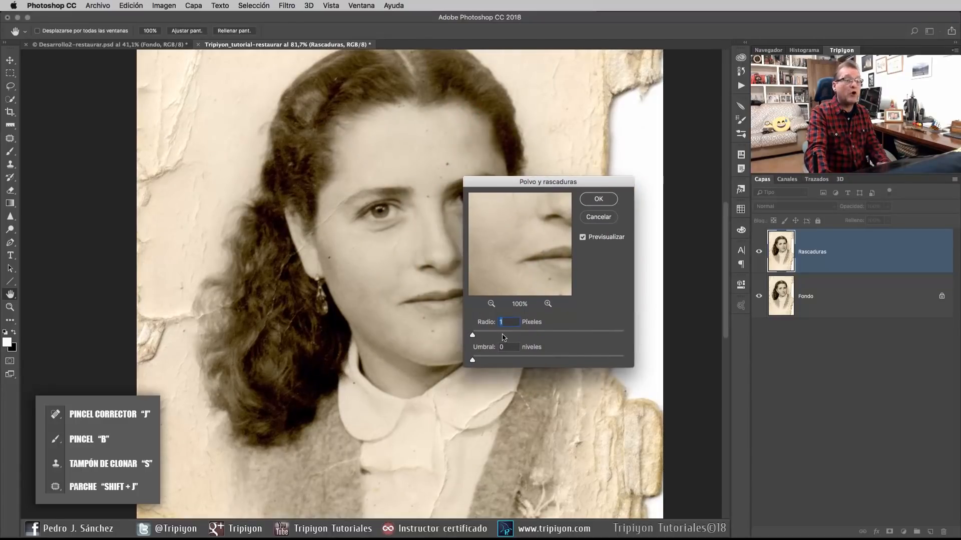
{"action": "scroll", "coordinate": [353, 270], "scroll_direction": "up", "scroll_amount": 3}
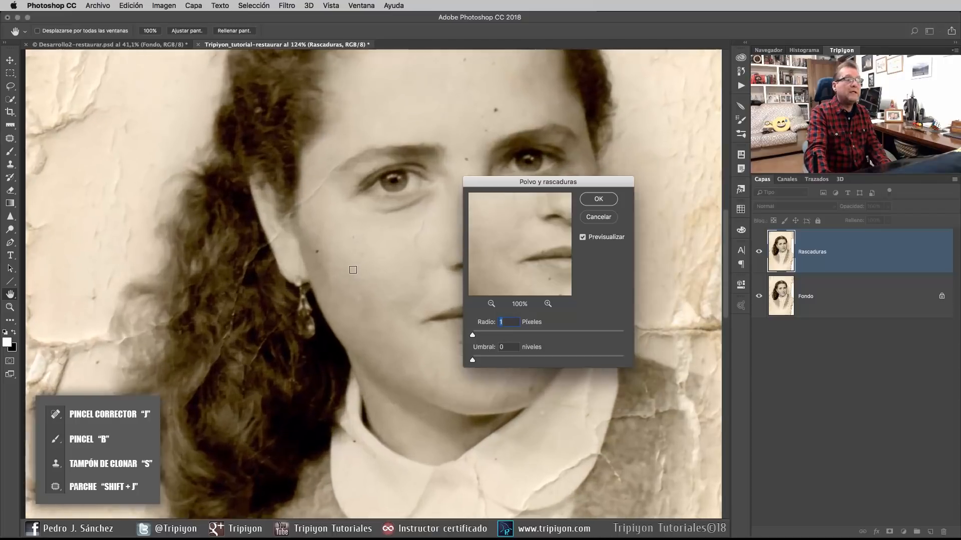
Step: Compare the face with the filter preview off and on, and apply Polvo y rascaduras with Radio 1 pixel and Umbral 0
{"action": "left_click", "coordinate": [584, 239]}
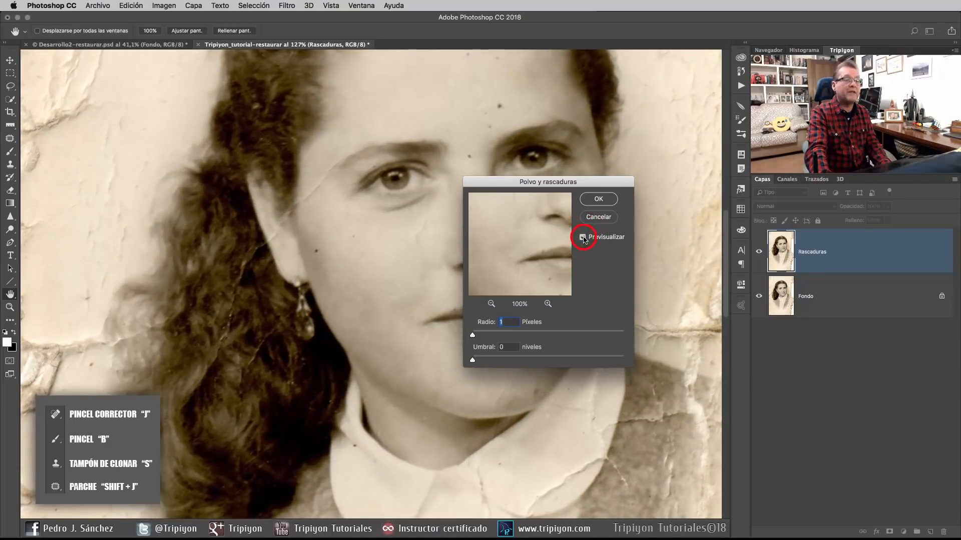
{"action": "left_click", "coordinate": [583, 239]}
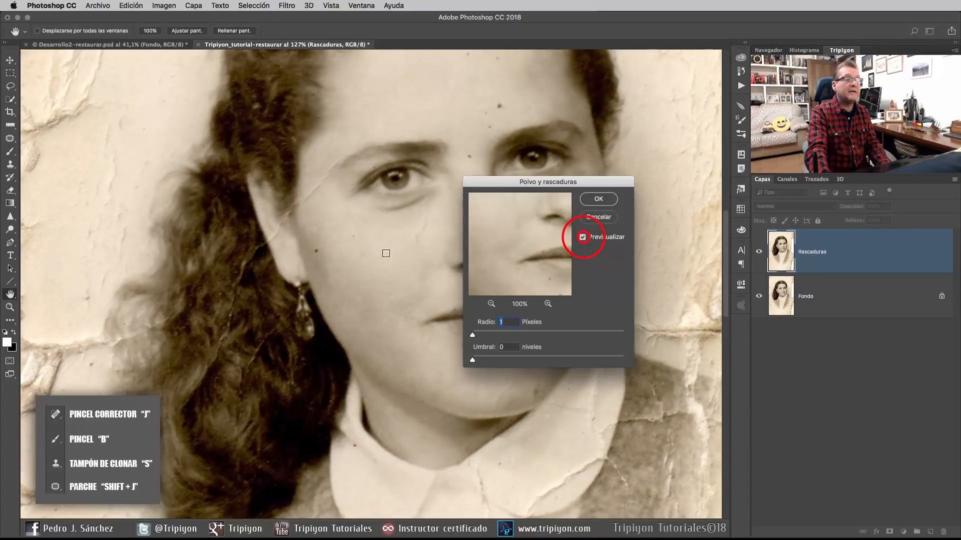
{"action": "scroll", "coordinate": [361, 247], "scroll_direction": "up", "scroll_amount": 5}
{"action": "left_click", "coordinate": [583, 239]}
{"action": "left_click", "coordinate": [582, 238]}
{"action": "scroll", "coordinate": [306, 323], "scroll_direction": "down", "scroll_amount": 5}
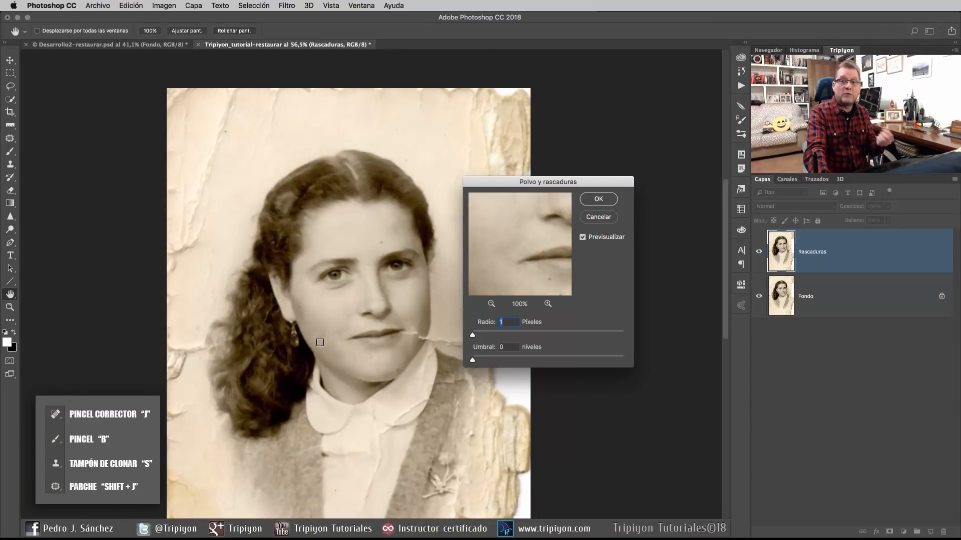
{"action": "left_click", "coordinate": [603, 198]}
Step: Add a Niveles adjustment layer above Rascaduras and set its midtone input level to 1,28 to lighten the whole photo
{"action": "left_click_drag", "start_coordinate": [346, 387], "coordinate": [366, 342]}
{"action": "right_click", "coordinate": [369, 337]}
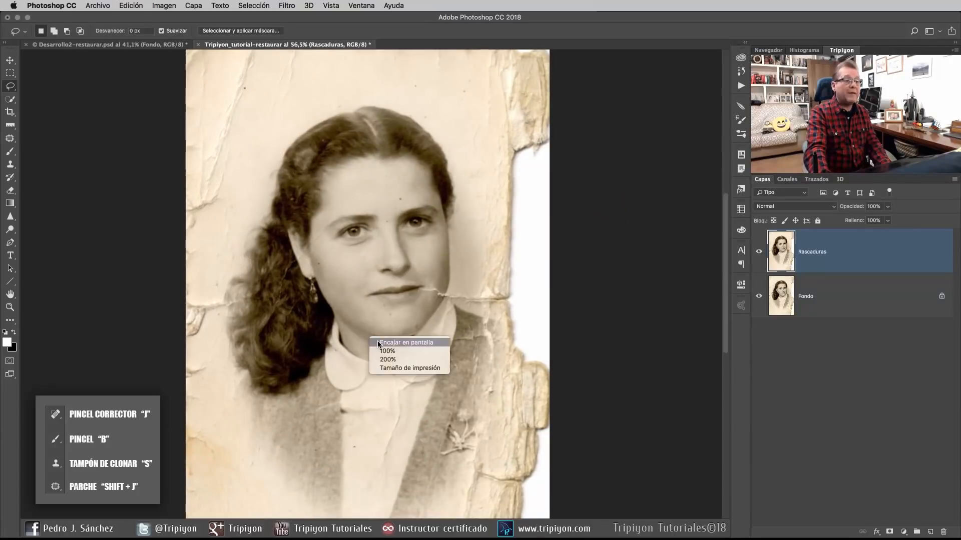
{"action": "left_click", "coordinate": [378, 343]}
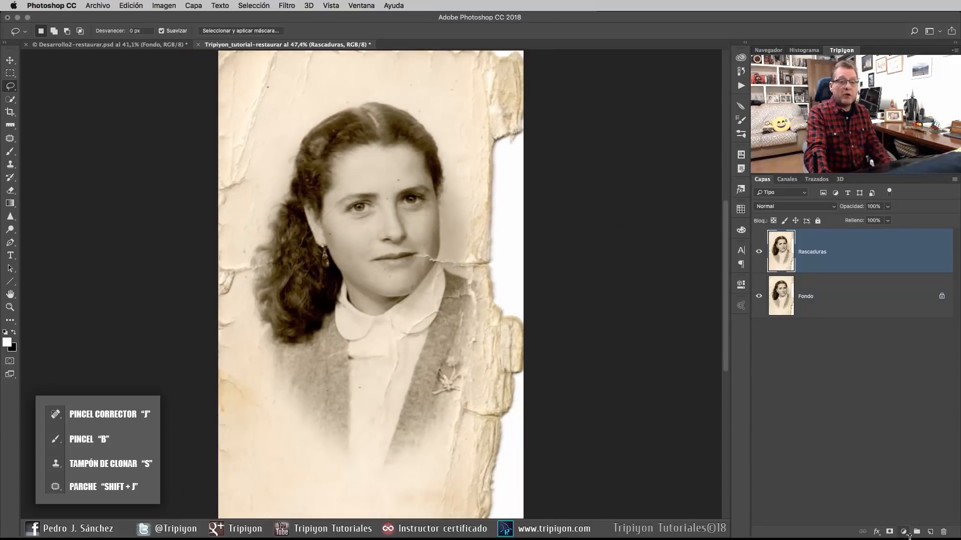
{"action": "left_click", "coordinate": [904, 532]}
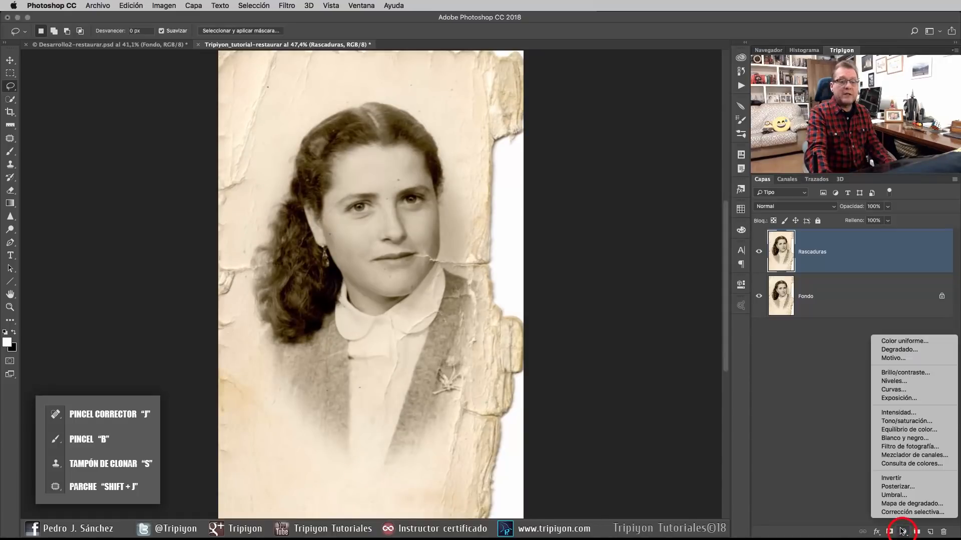
{"action": "left_click", "coordinate": [893, 381]}
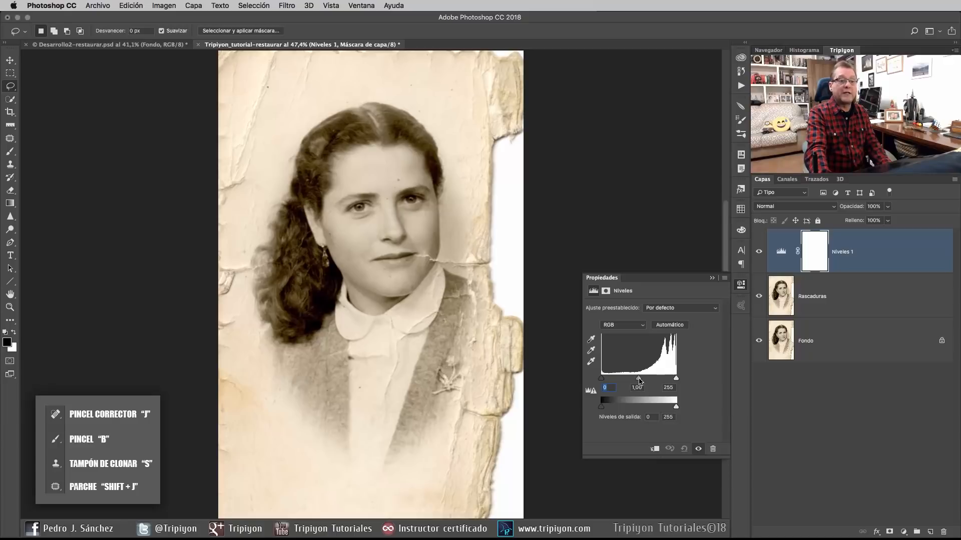
{"action": "left_click_drag", "start_coordinate": [639, 380], "coordinate": [633, 380]}
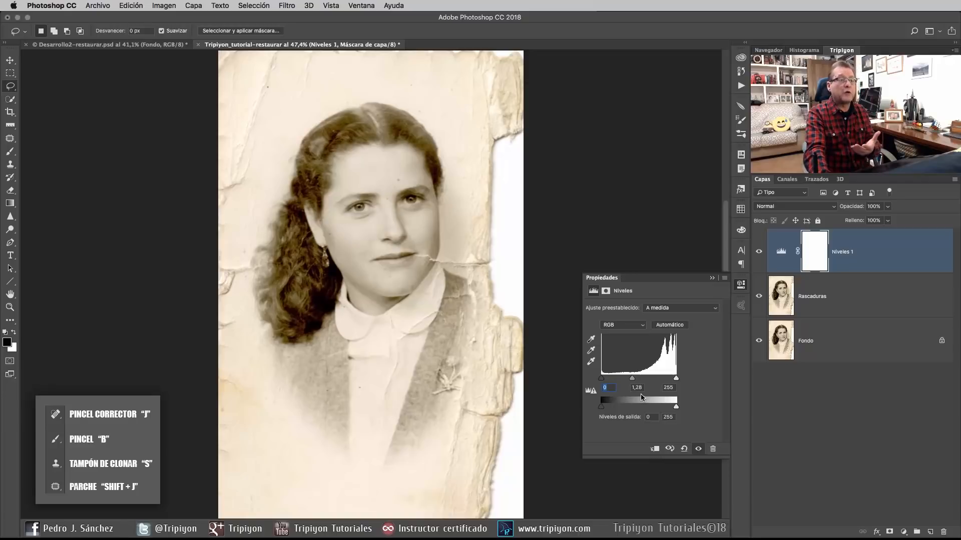
{"action": "left_click_drag", "start_coordinate": [632, 379], "coordinate": [623, 381]}
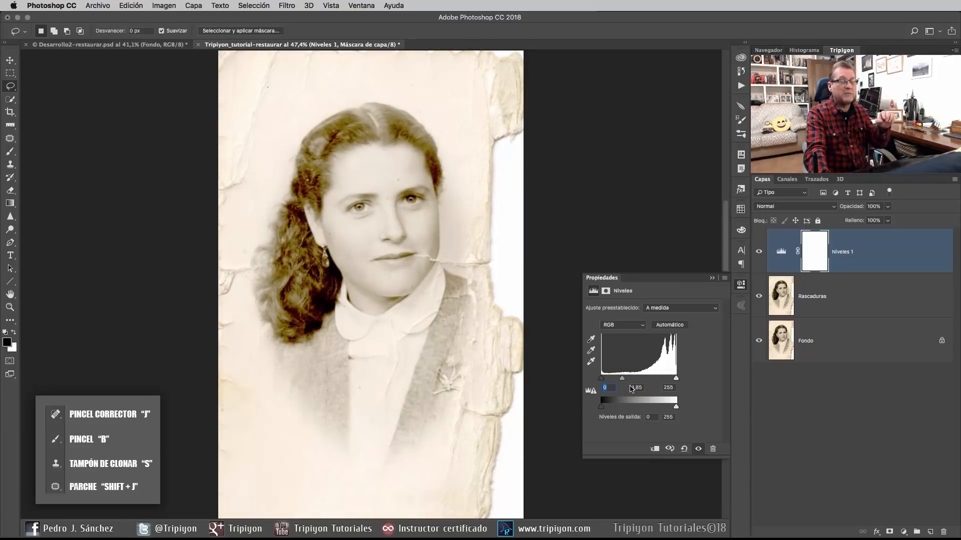
{"action": "left_click_drag", "start_coordinate": [622, 378], "coordinate": [633, 381]}
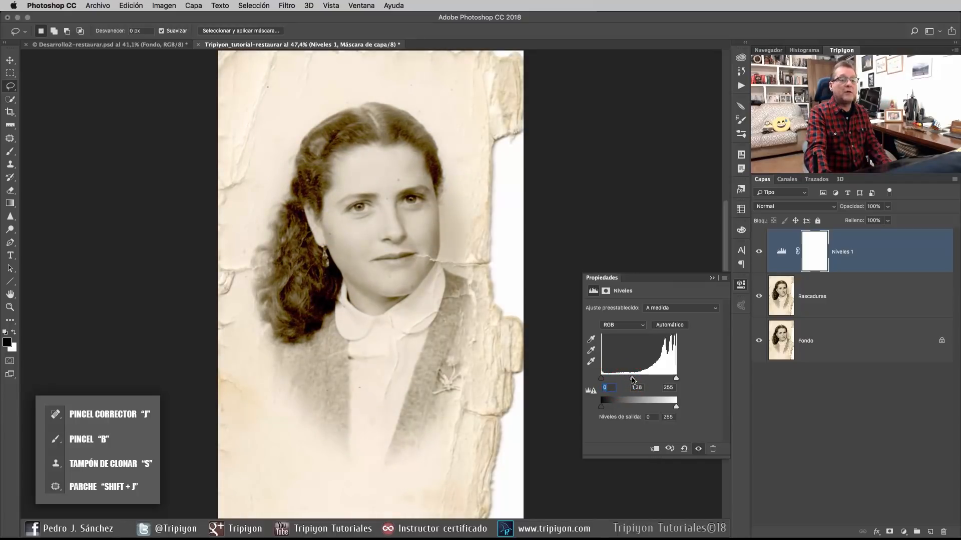
{"action": "left_click", "coordinate": [740, 286]}
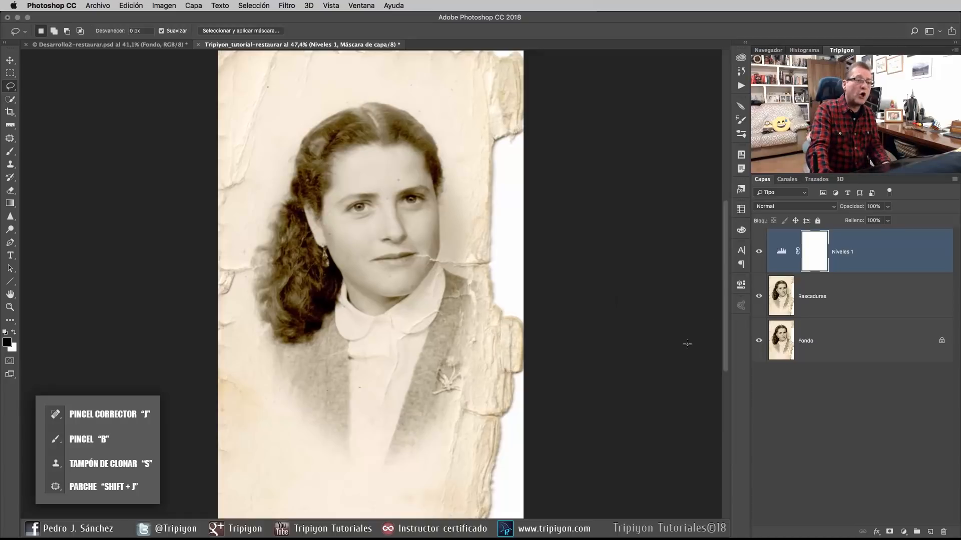
Step: Stamp all visible layers into a new layer at the top of the stack and name it Ruido
{"action": "key", "text": "ctrl+alt+shift+e"}
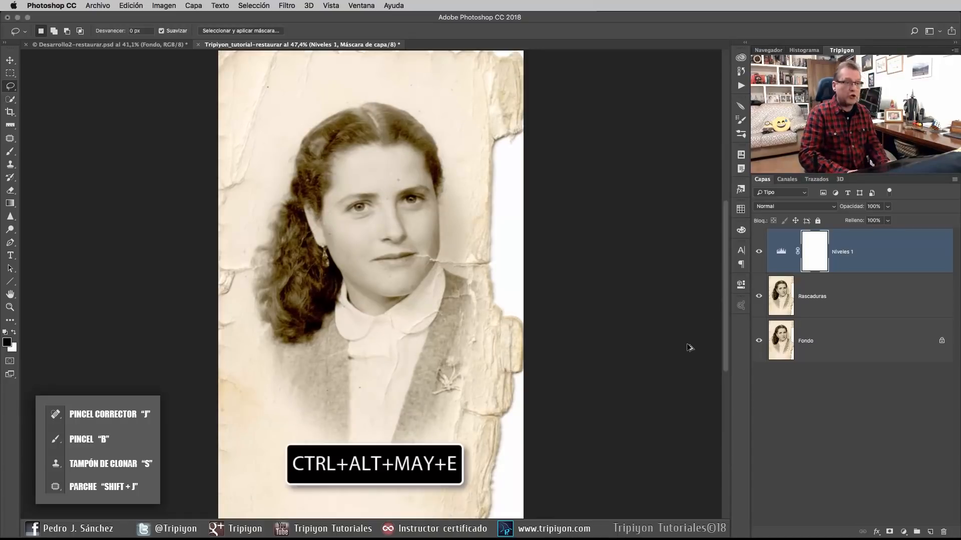
{"action": "key", "text": "x"}
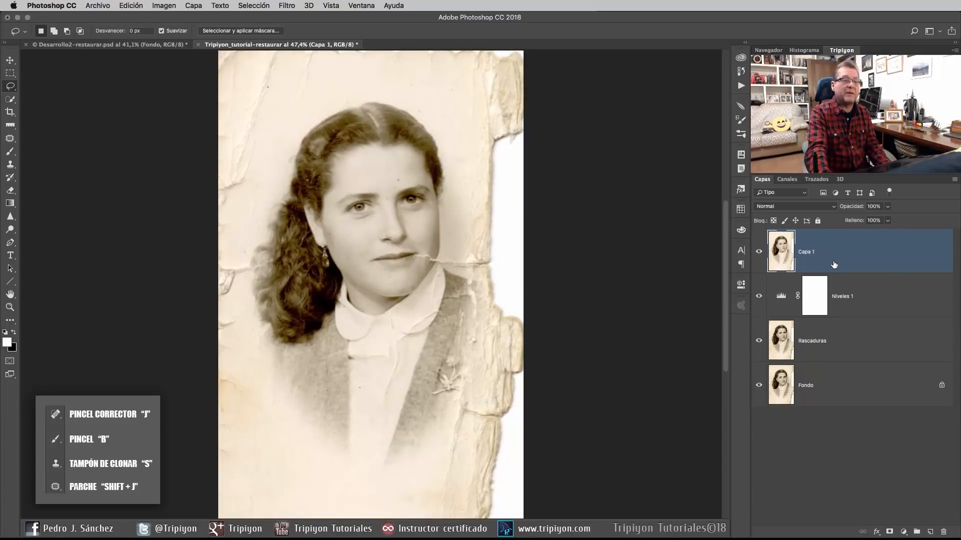
{"action": "double_click", "coordinate": [807, 252]}
{"action": "type", "text": "Ruido"}
{"action": "key", "text": "Return"}
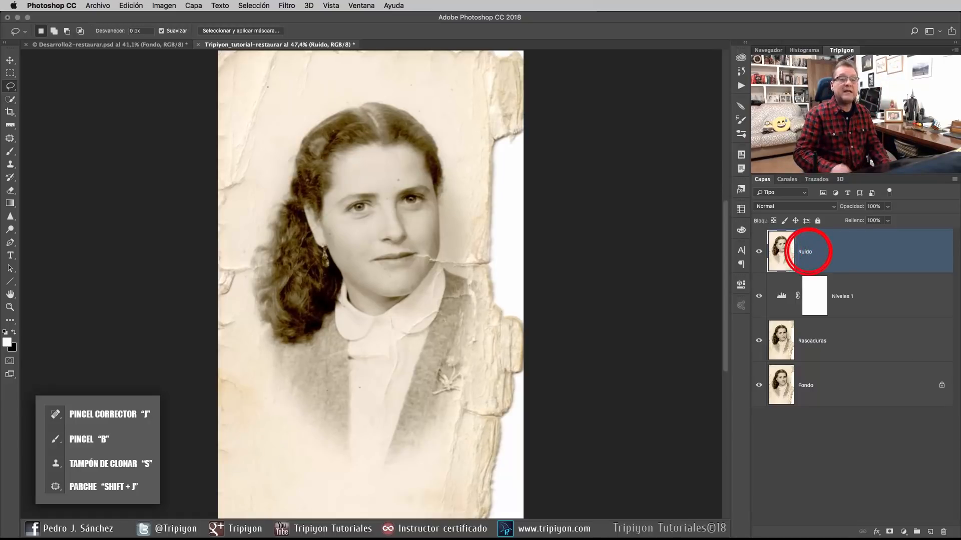
Step: Open the Reducir ruido filter on the Ruido layer, moving its dialog clear of the woman's eyes
{"action": "right_click", "coordinate": [367, 213]}
{"action": "left_click", "coordinate": [378, 228]}
{"action": "scroll", "coordinate": [345, 173], "scroll_direction": "up", "scroll_amount": 3}
{"action": "left_click_drag", "start_coordinate": [520, 140], "coordinate": [420, 251]}
{"action": "left_click_drag", "start_coordinate": [364, 332], "coordinate": [370, 304]}
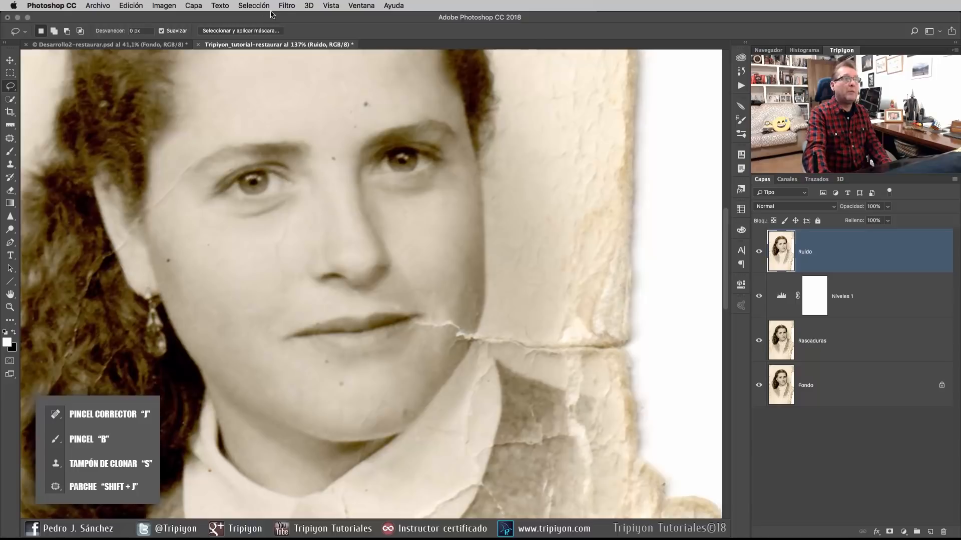
{"action": "left_click", "coordinate": [289, 6]}
{"action": "mouse_move", "coordinate": [402, 208]}
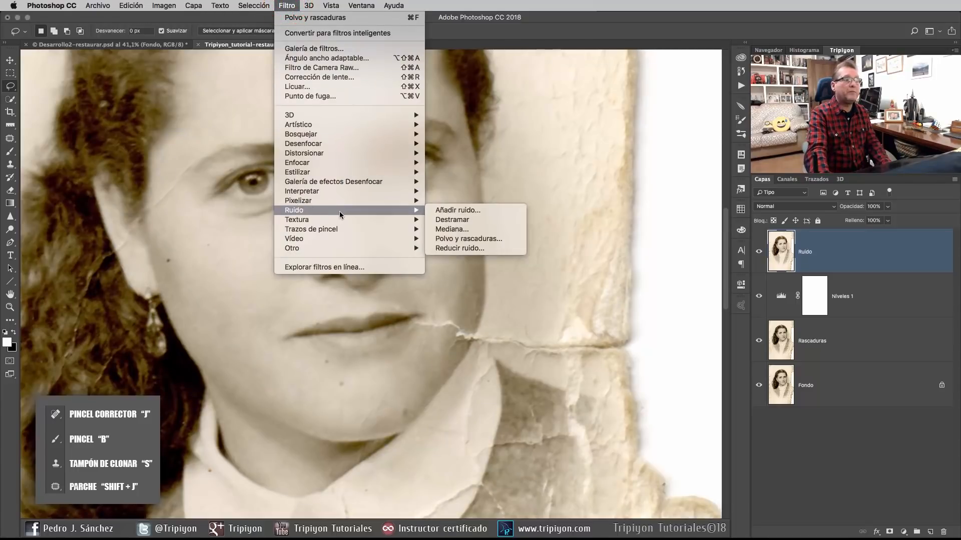
{"action": "left_click", "coordinate": [458, 247]}
{"action": "left_click_drag", "start_coordinate": [807, 89], "coordinate": [743, 156]}
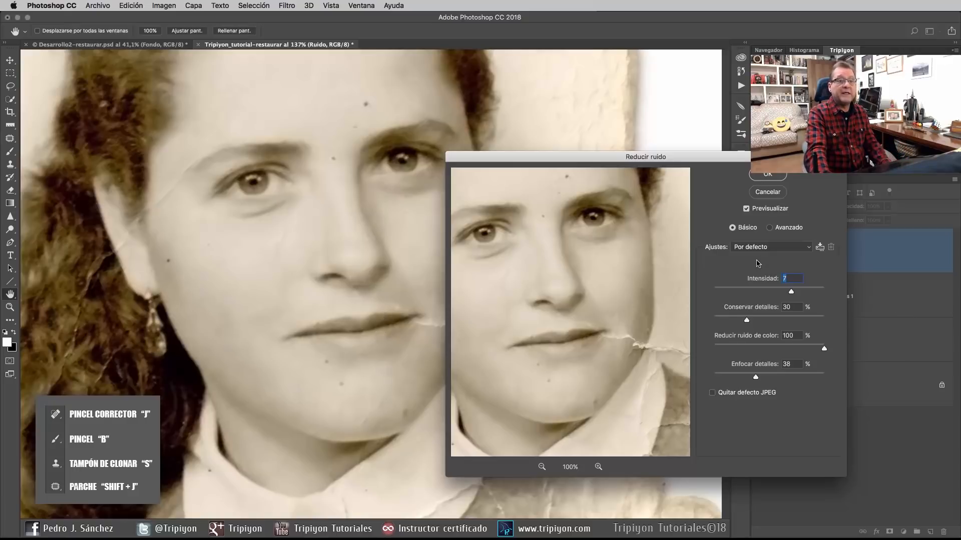
Step: Apply Reducir ruido with Intensidad 7, Conservar detalles 30%, Reducir ruido de color 100% and Enfocar detalles 38%
{"action": "mouse_move", "coordinate": [791, 292]}
{"action": "left_mouse_down"}
{"action": "mouse_move", "coordinate": [775, 292]}
{"action": "mouse_move", "coordinate": [787, 292]}
{"action": "left_mouse_up"}
{"action": "left_click", "coordinate": [776, 292]}
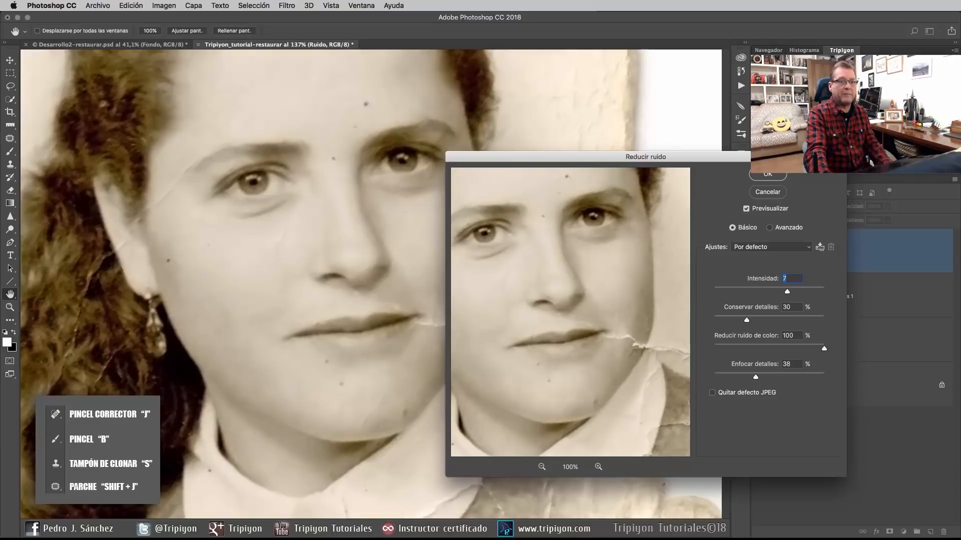
{"action": "left_click", "coordinate": [767, 174]}
{"action": "key", "text": "l"}
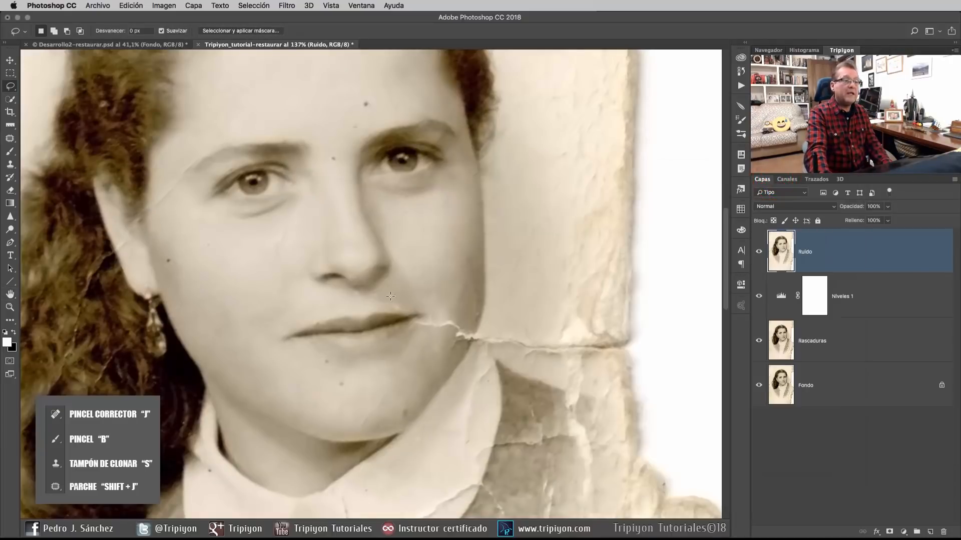
Step: Check the woman's face at 100% magnification and save the document as Tripiyon_tutorial-restaurar.psd
{"action": "right_click", "coordinate": [429, 269]}
{"action": "left_click", "coordinate": [447, 282]}
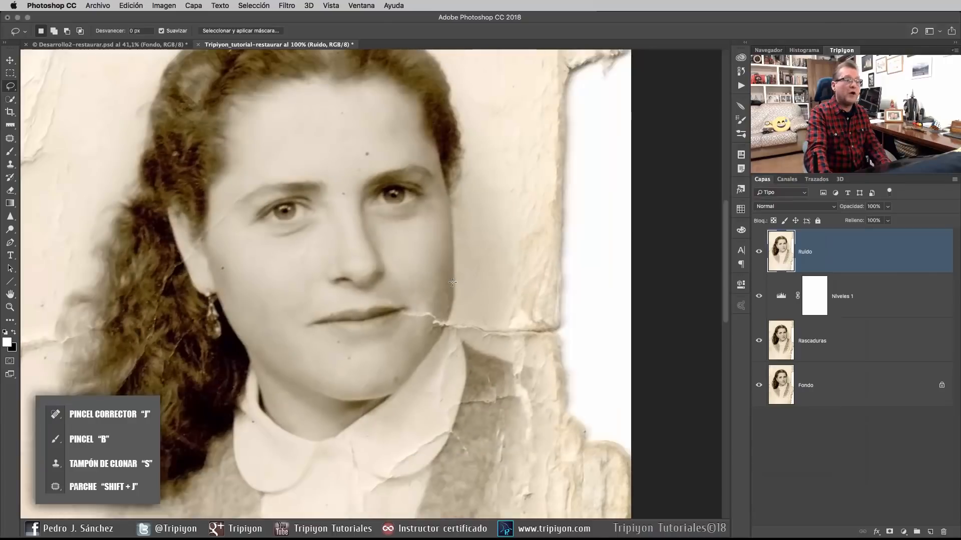
{"action": "left_click_drag", "start_coordinate": [354, 357], "coordinate": [383, 356]}
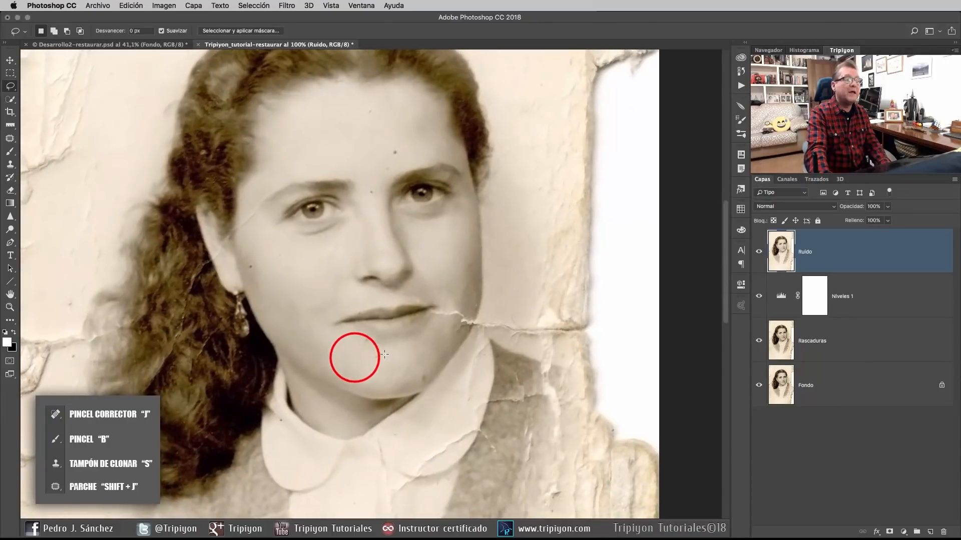
{"action": "mouse_move", "coordinate": [382, 289]}
{"action": "left_mouse_down"}
{"action": "mouse_move", "coordinate": [447, 280]}
{"action": "mouse_move", "coordinate": [438, 281]}
{"action": "left_mouse_up"}
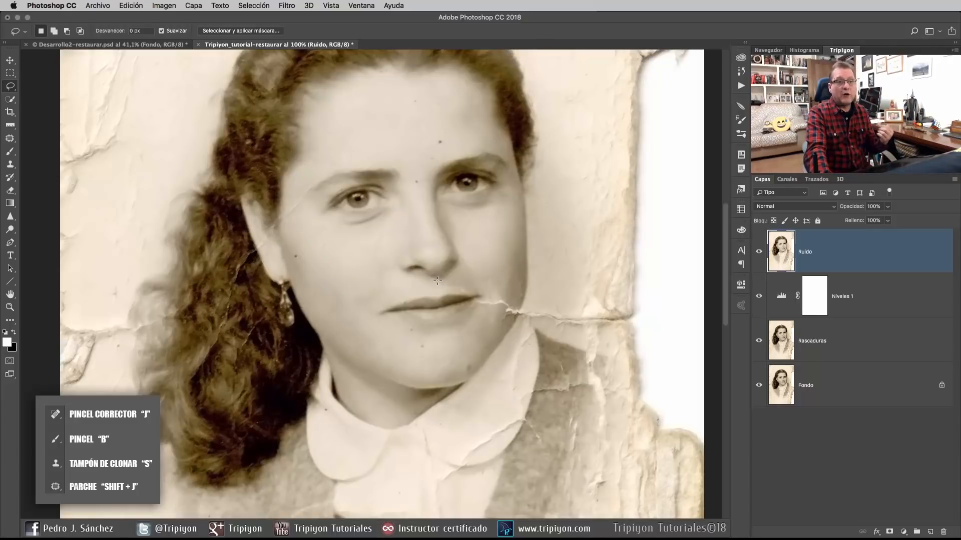
{"action": "key", "text": "super+s"}
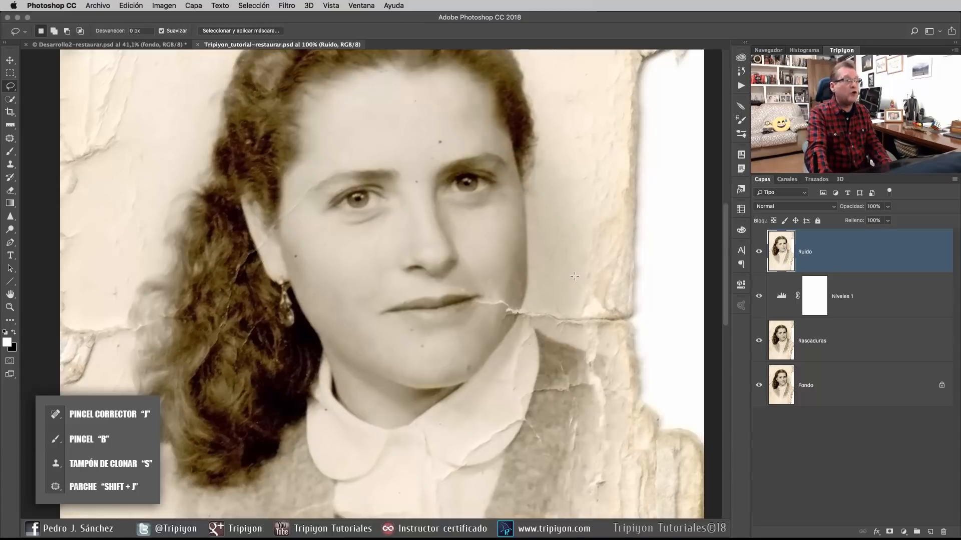
Step: Examine the remaining creases, spots and torn edges across the background, hair, face and jacket
{"action": "left_click_drag", "start_coordinate": [196, 143], "coordinate": [301, 187]}
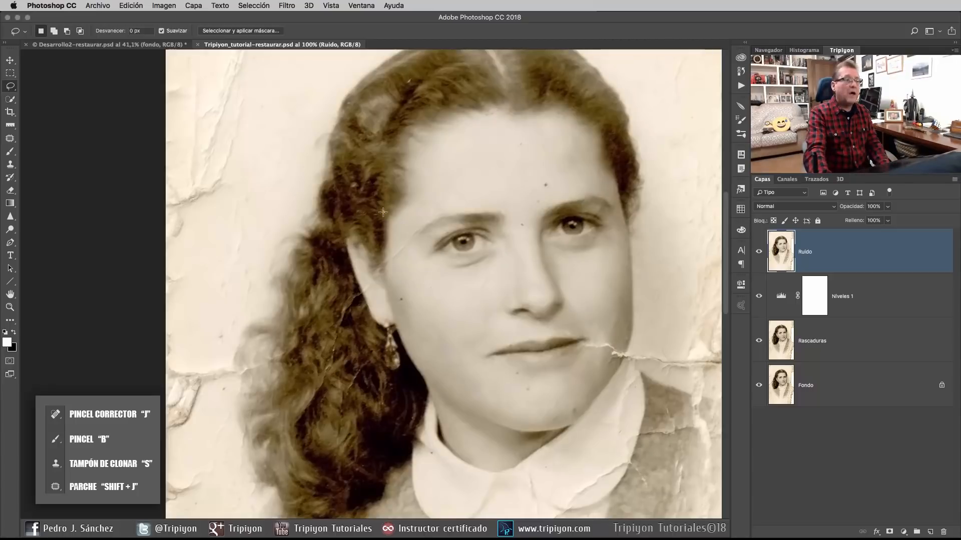
{"action": "left_click_drag", "start_coordinate": [536, 358], "coordinate": [477, 253]}
{"action": "left_click_drag", "start_coordinate": [303, 134], "coordinate": [272, 302]}
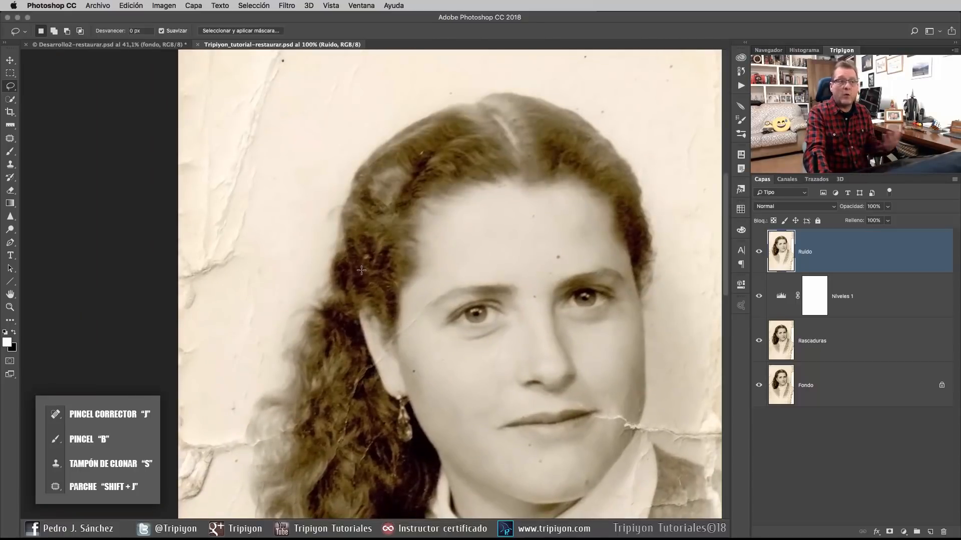
{"action": "scroll", "coordinate": [363, 257], "scroll_direction": "down", "scroll_amount": 3}
{"action": "left_click_drag", "start_coordinate": [521, 399], "coordinate": [490, 321]}
{"action": "scroll", "coordinate": [491, 323], "scroll_direction": "down", "scroll_amount": 3}
{"action": "left_click_drag", "start_coordinate": [505, 423], "coordinate": [494, 383]}
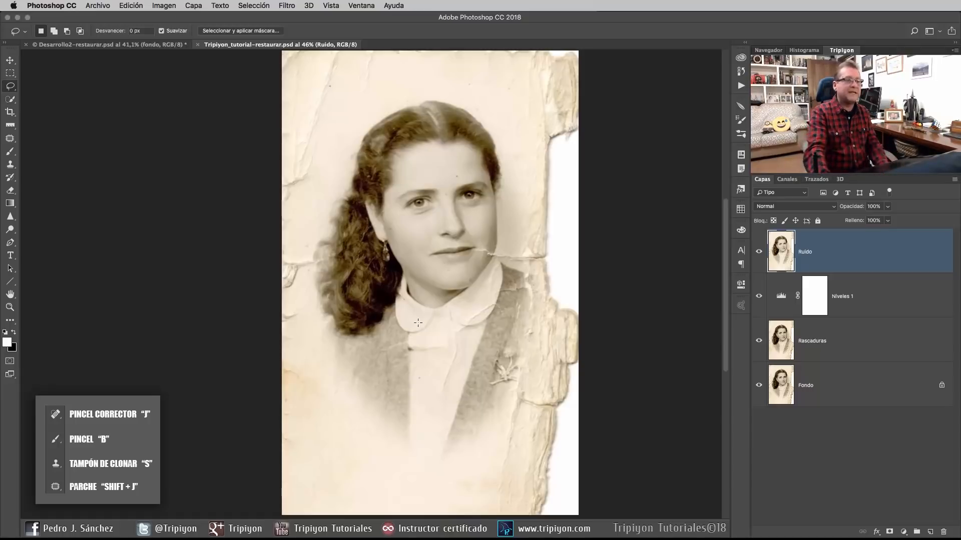
{"action": "scroll", "coordinate": [289, 323], "scroll_direction": "up", "scroll_amount": 5}
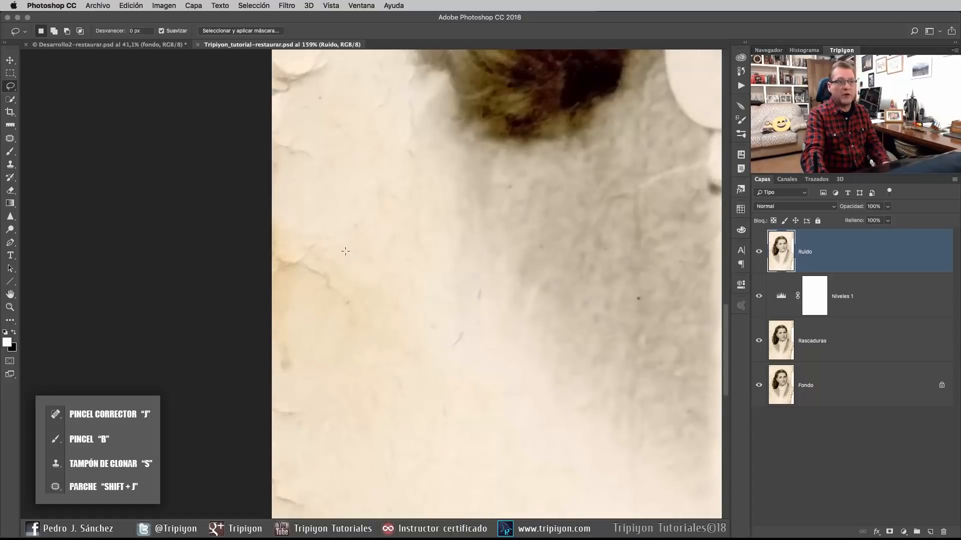
{"action": "scroll", "coordinate": [345, 259], "scroll_direction": "down", "scroll_amount": 5}
{"action": "left_click_drag", "start_coordinate": [461, 157], "coordinate": [436, 274]}
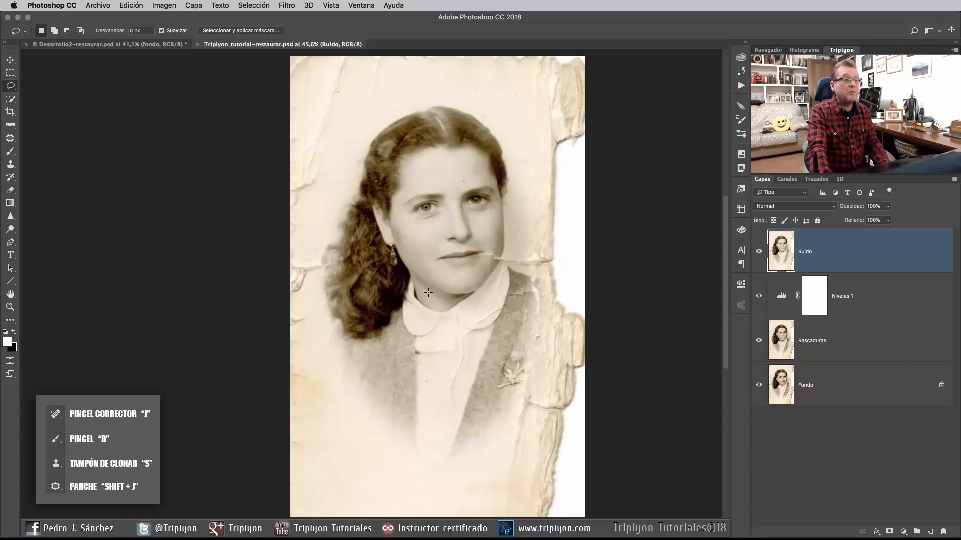
{"action": "scroll", "coordinate": [311, 114], "scroll_direction": "up", "scroll_amount": 10}
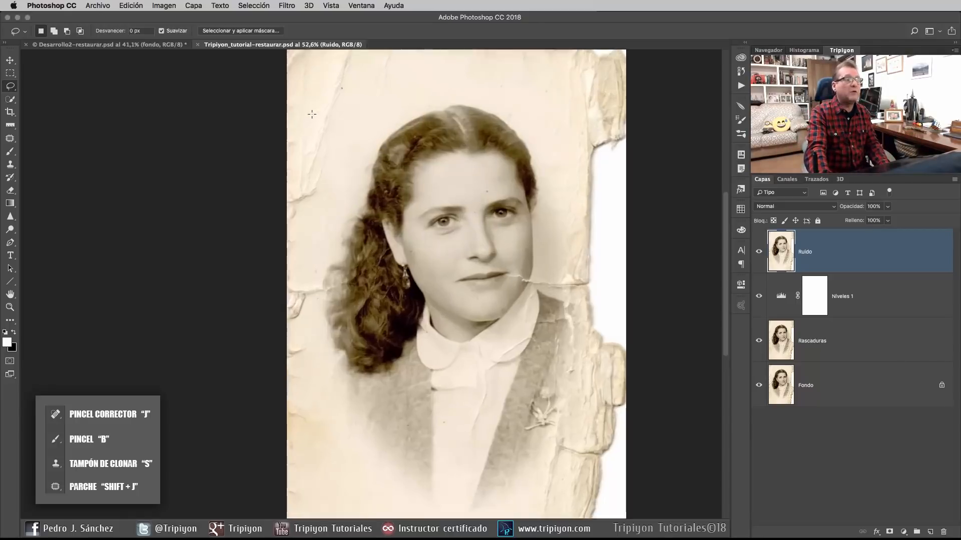
{"action": "scroll", "coordinate": [305, 194], "scroll_direction": "down", "scroll_amount": 5}
{"action": "scroll", "coordinate": [306, 195], "scroll_direction": "up", "scroll_amount": 3}
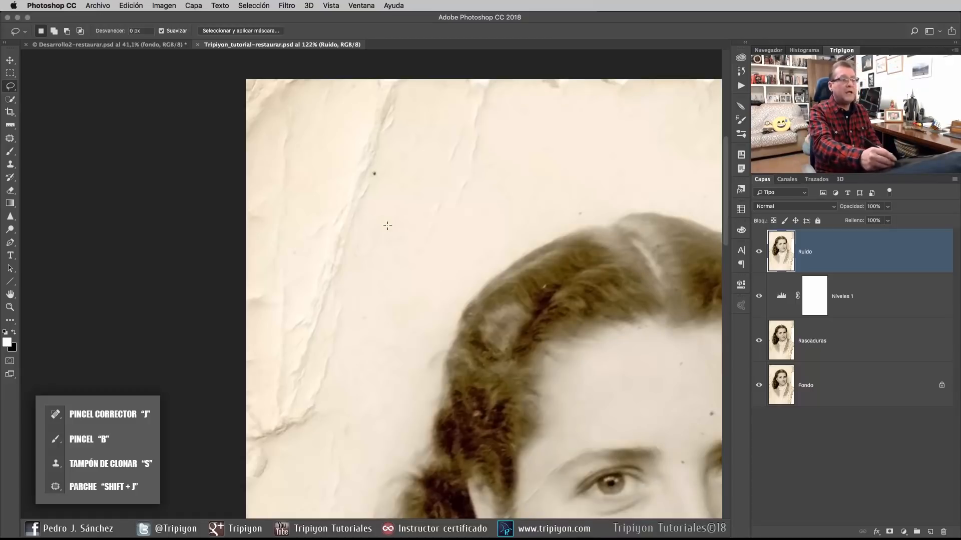
{"action": "left_click_drag", "start_coordinate": [382, 242], "coordinate": [418, 240]}
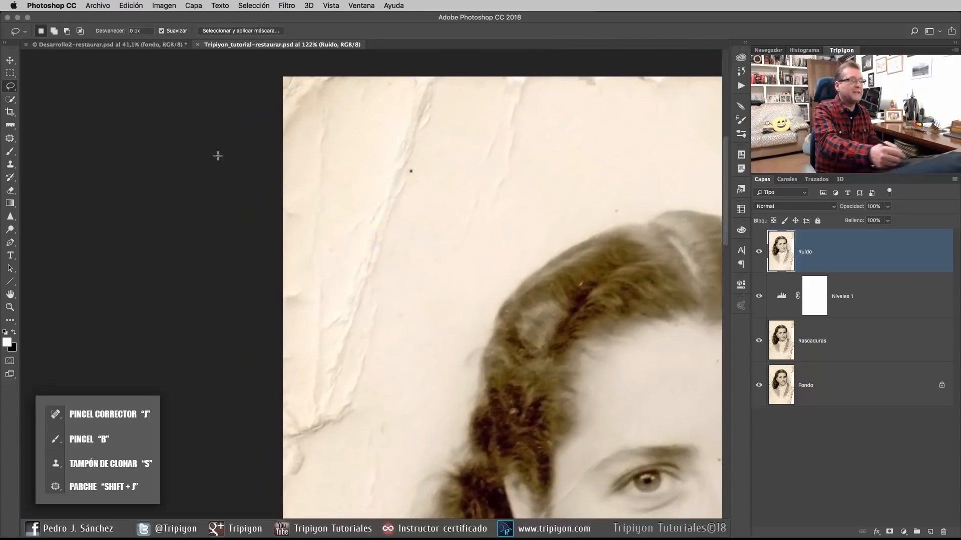
Step: Heal the long crease and dark spot in the photo's upper-left background with the content-aware Spot Healing Brush at size 53
{"action": "left_click", "coordinate": [10, 139]}
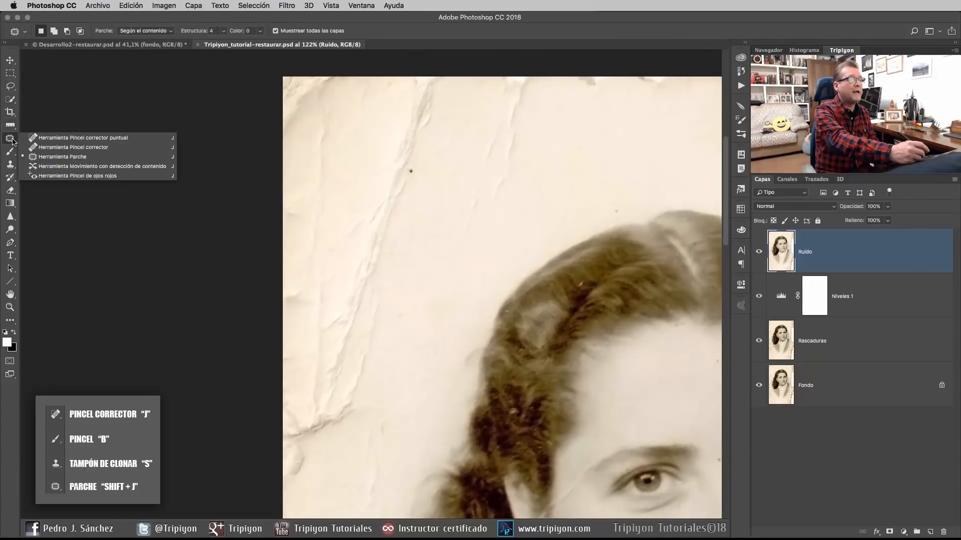
{"action": "left_click", "coordinate": [60, 137]}
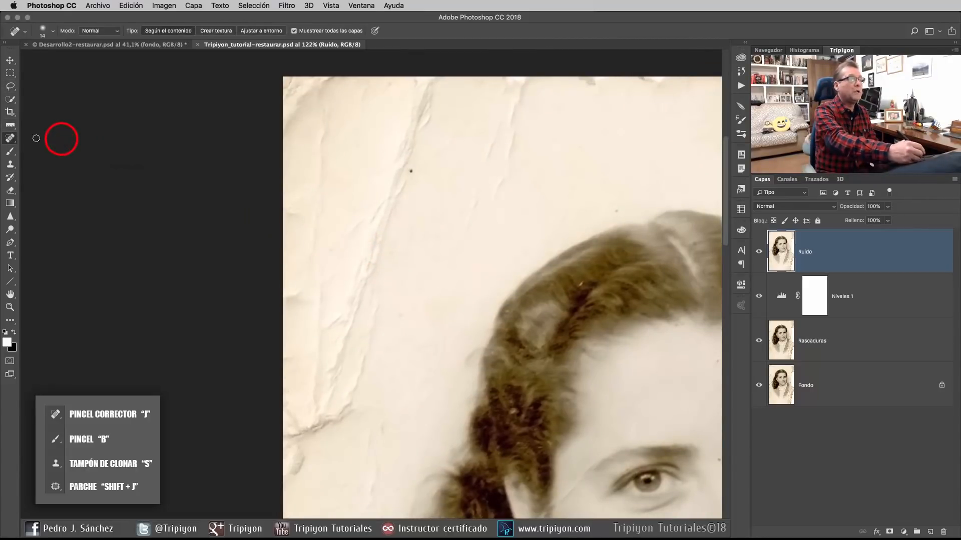
{"action": "left_click", "coordinate": [10, 139]}
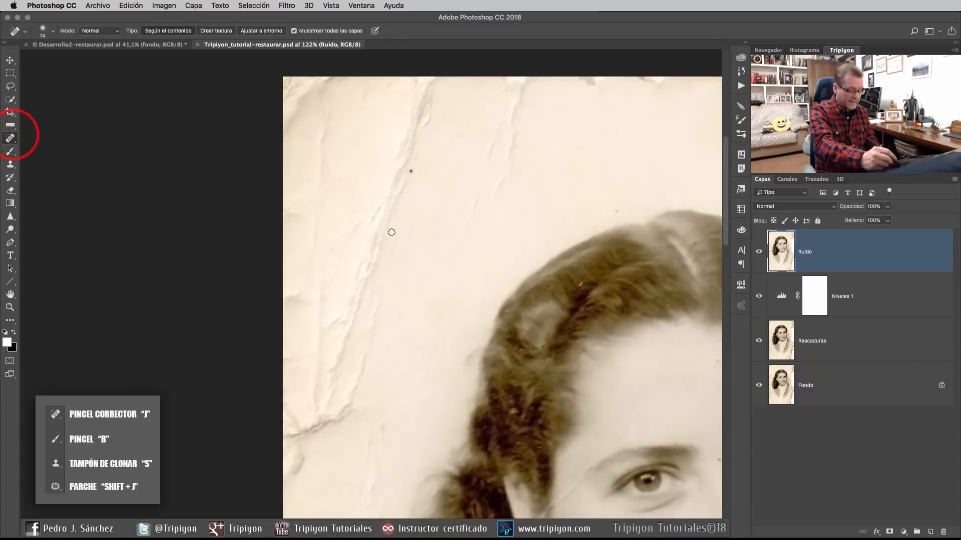
{"action": "left_click_drag", "start_coordinate": [389, 230], "coordinate": [400, 231]}
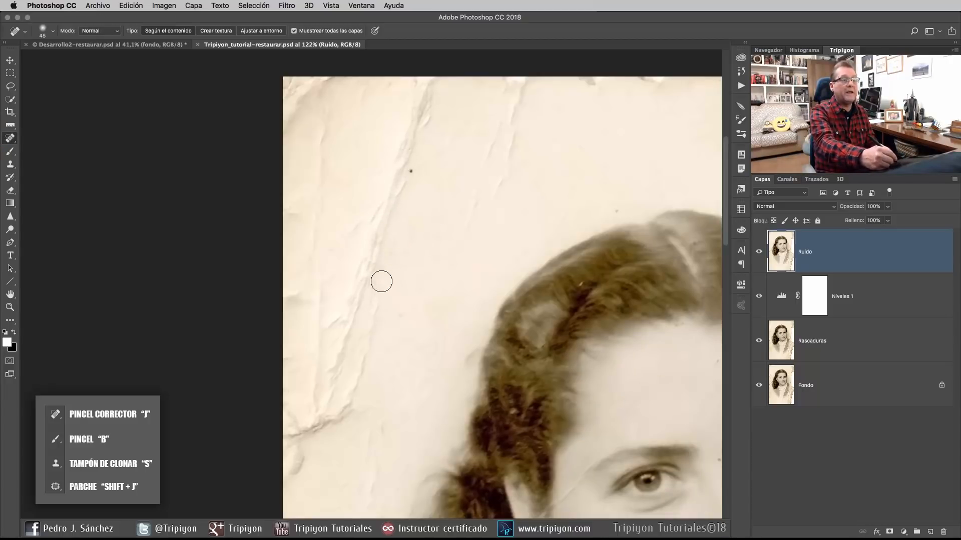
{"action": "left_click", "coordinate": [461, 263]}
{"action": "scroll", "coordinate": [441, 265], "scroll_direction": "right", "scroll_amount": 2}
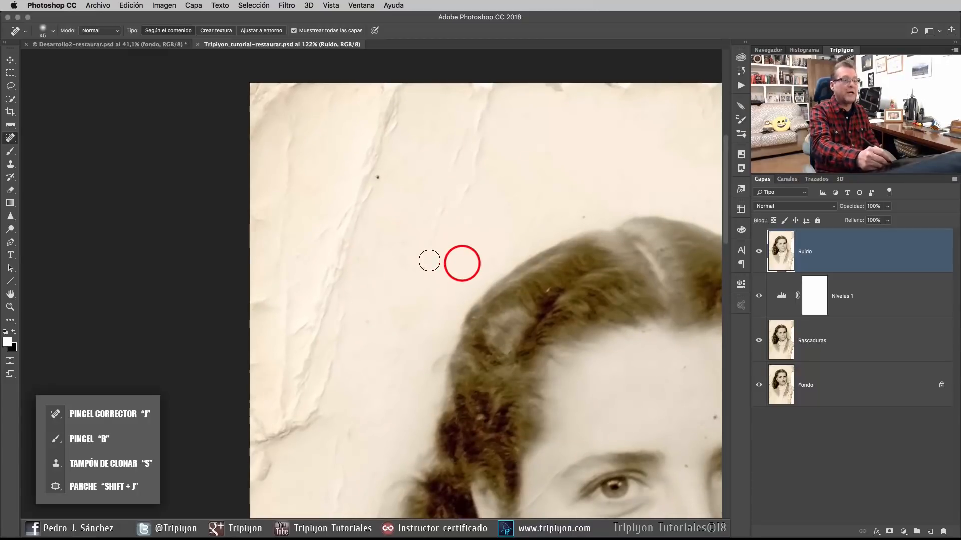
{"action": "mouse_move", "coordinate": [340, 287]}
{"action": "left_mouse_down"}
{"action": "mouse_move", "coordinate": [343, 215]}
{"action": "mouse_move", "coordinate": [332, 211]}
{"action": "mouse_move", "coordinate": [397, 86]}
{"action": "mouse_move", "coordinate": [324, 320]}
{"action": "left_mouse_up"}
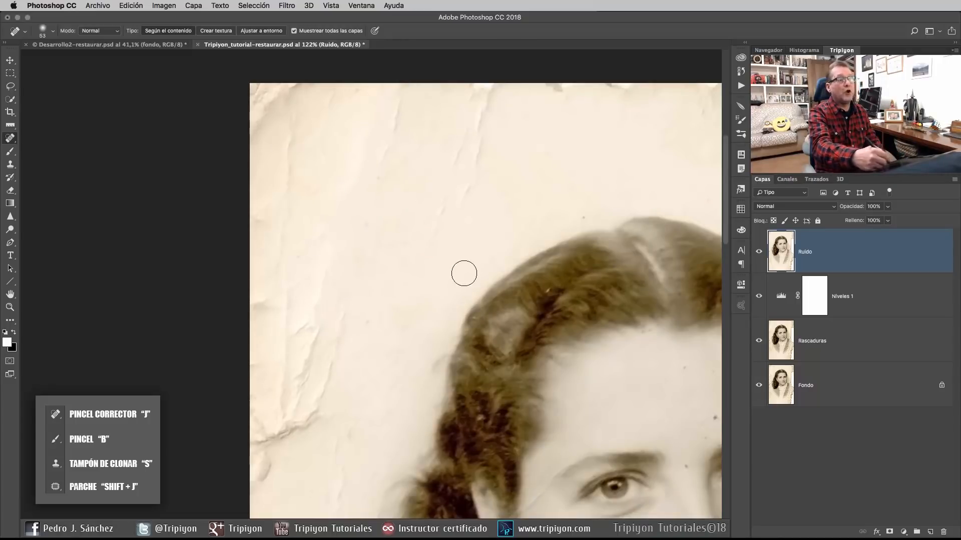
{"action": "mouse_move", "coordinate": [398, 180]}
{"action": "left_mouse_down"}
{"action": "mouse_move", "coordinate": [375, 161]}
{"action": "mouse_move", "coordinate": [374, 169]}
{"action": "left_mouse_up"}
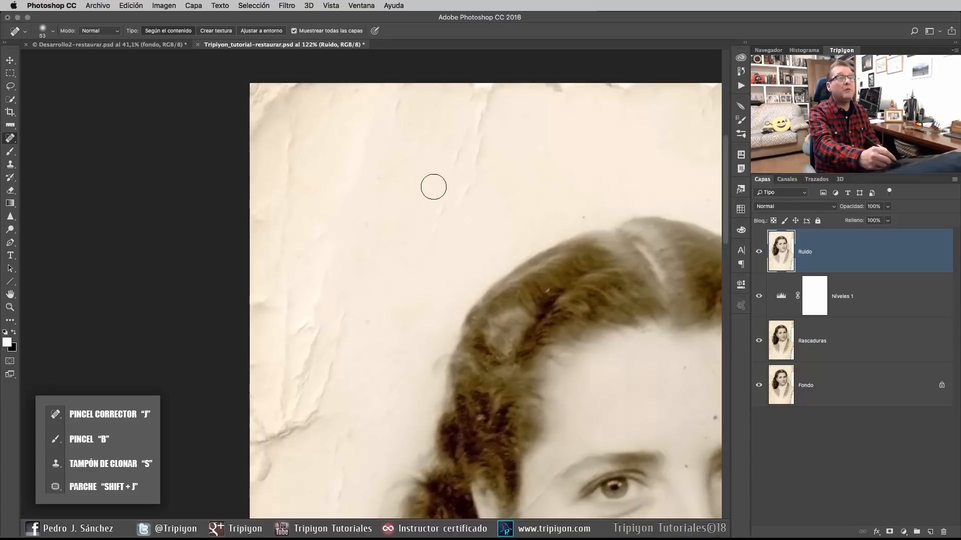
Step: Remove the light specks from the hair above the forehead with the Spot Healing Brush at size 18
{"action": "scroll", "coordinate": [413, 229], "scroll_direction": "down", "scroll_amount": 3}
{"action": "scroll", "coordinate": [414, 229], "scroll_direction": "right", "scroll_amount": 3}
{"action": "left_click_drag", "start_coordinate": [544, 271], "coordinate": [520, 265]}
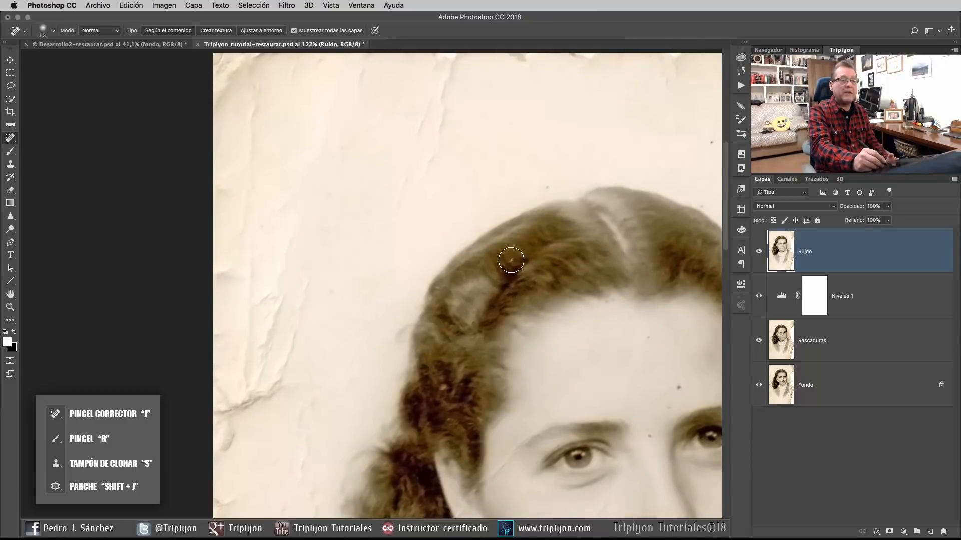
{"action": "mouse_move", "coordinate": [518, 274]}
{"action": "left_mouse_down"}
{"action": "mouse_move", "coordinate": [501, 275]}
{"action": "mouse_move", "coordinate": [505, 248]}
{"action": "mouse_move", "coordinate": [493, 277]}
{"action": "left_mouse_up"}
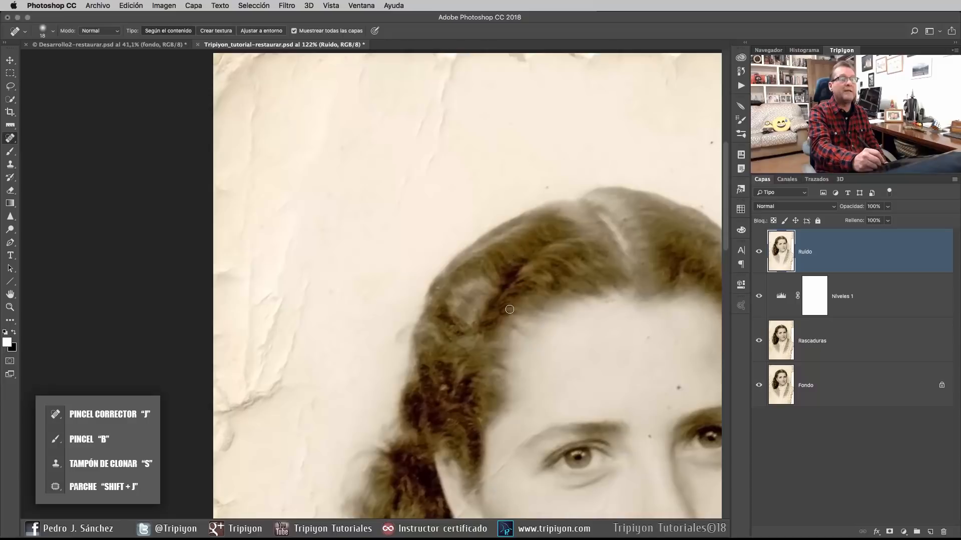
{"action": "left_click", "coordinate": [509, 259]}
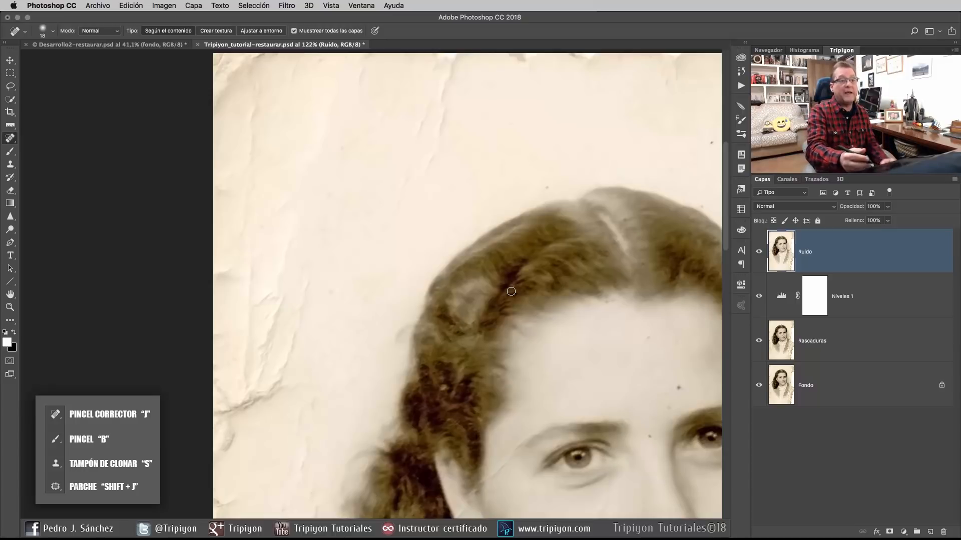
Step: Switch to the Patch tool (Herramienta Parche) for the creases in the photo's upper-left background
{"action": "mouse_move", "coordinate": [476, 197]}
{"action": "left_mouse_down"}
{"action": "mouse_move", "coordinate": [480, 213]}
{"action": "mouse_move", "coordinate": [542, 148]}
{"action": "mouse_move", "coordinate": [520, 165]}
{"action": "left_mouse_up"}
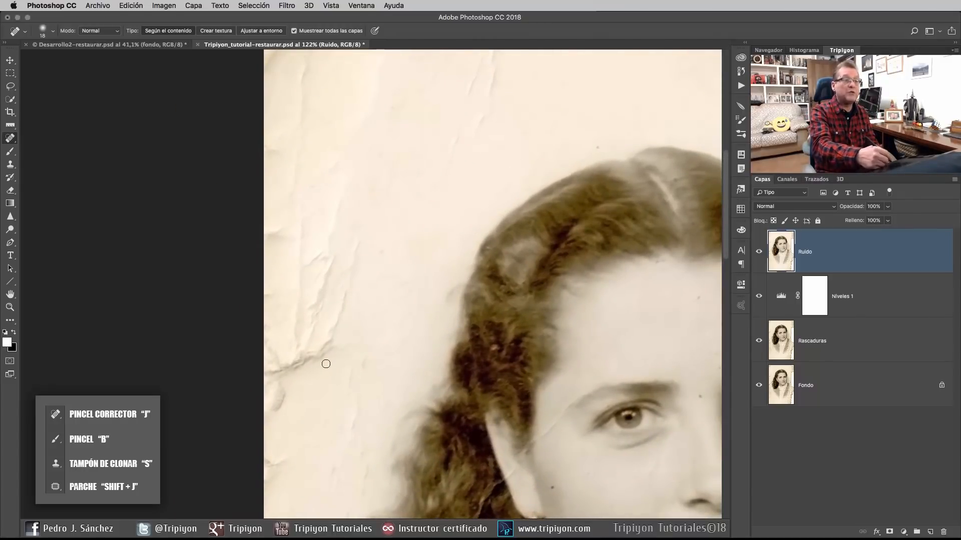
{"action": "left_click_drag", "start_coordinate": [413, 223], "coordinate": [363, 300]}
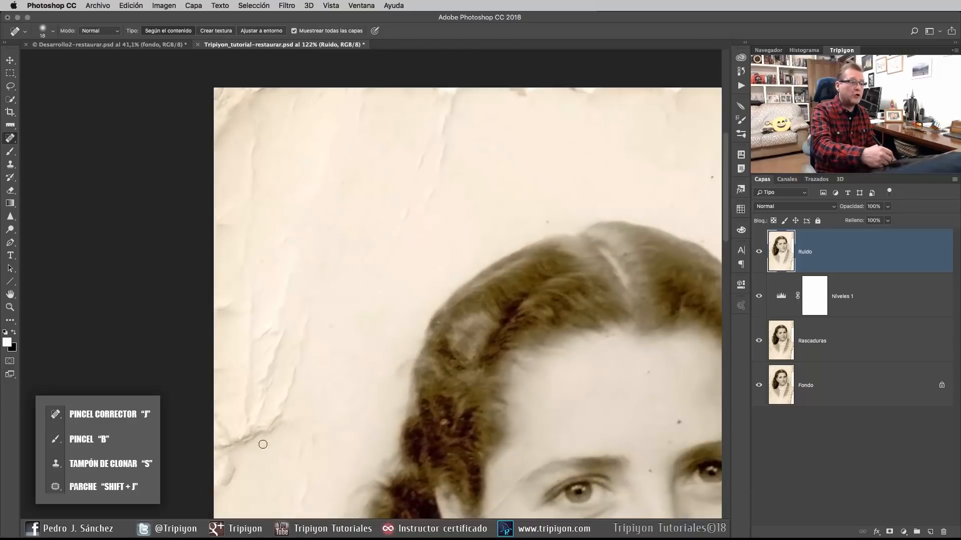
{"action": "right_click", "coordinate": [10, 140]}
{"action": "left_click", "coordinate": [60, 155]}
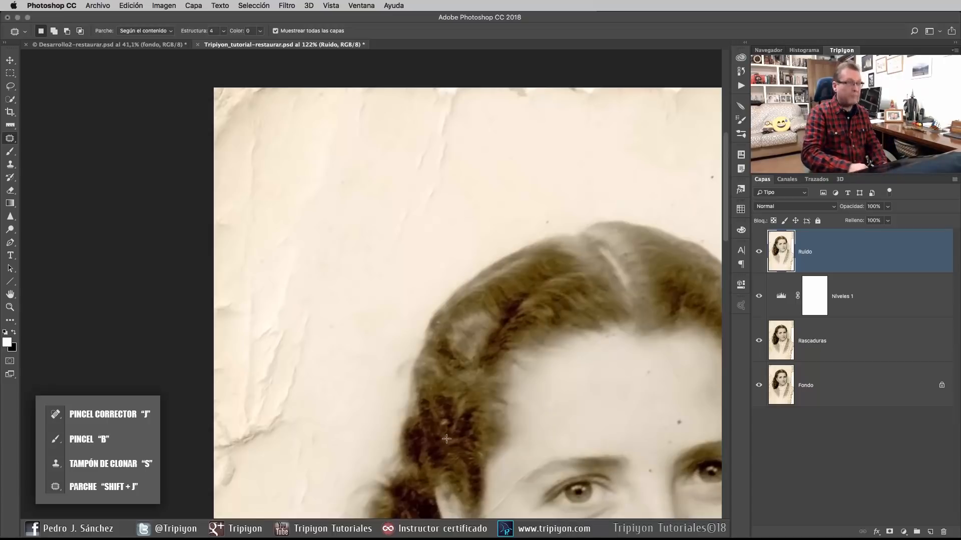
Step: Cycle through the healing tools back to the Patch tool and keep its mode at Según el contenido
{"action": "key", "text": "shift+j"}
{"action": "key", "text": "shift+j"}
{"action": "key", "text": "shift+j"}
{"action": "key", "text": "shift+j"}
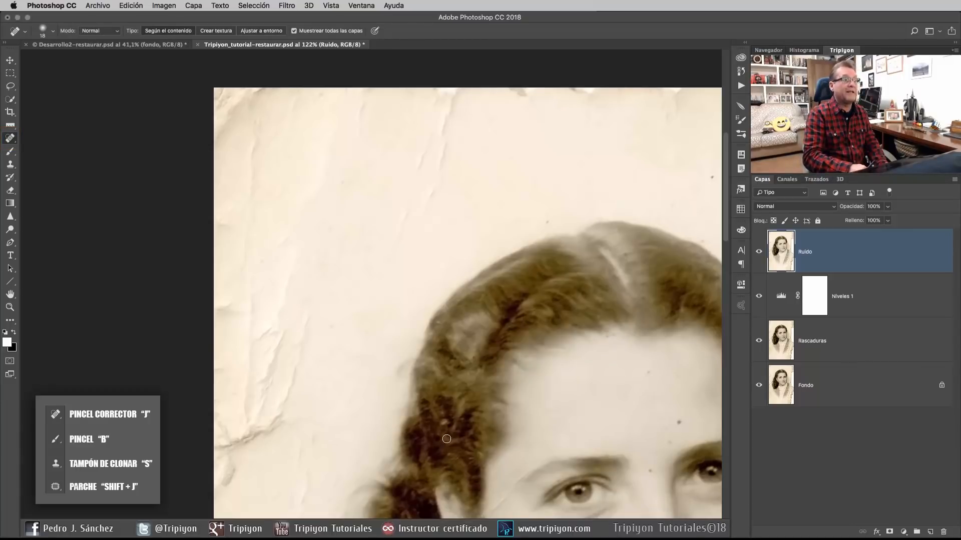
{"action": "key", "text": "shift+j"}
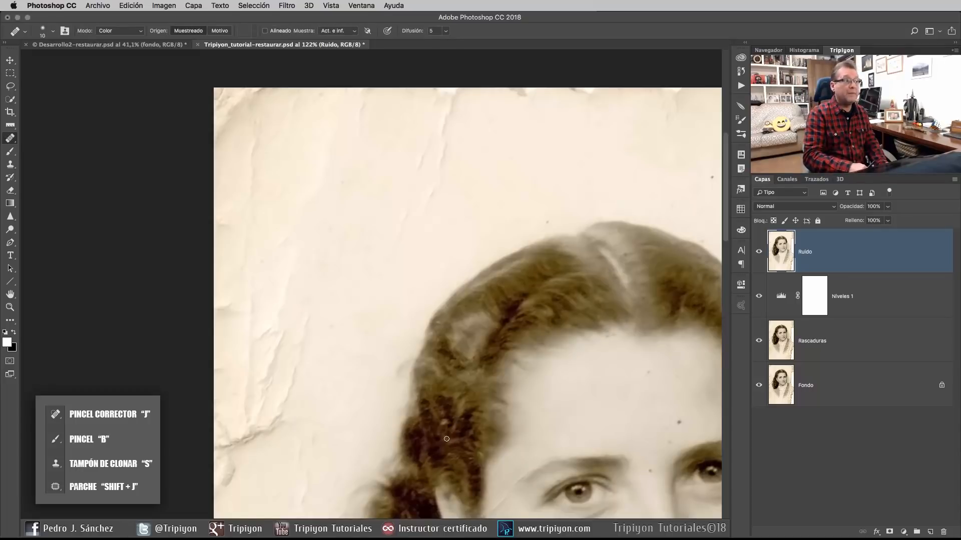
{"action": "key", "text": "shift+j"}
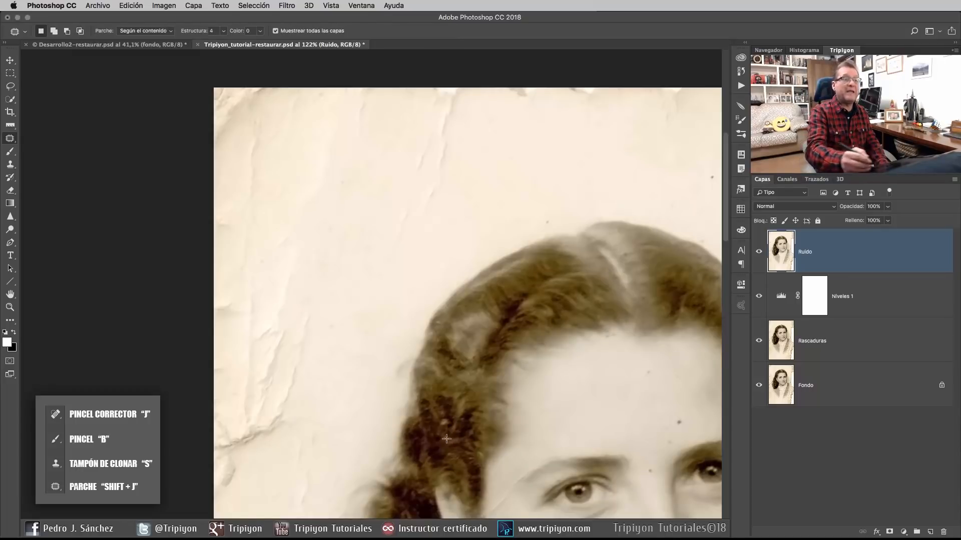
{"action": "left_click", "coordinate": [144, 30]}
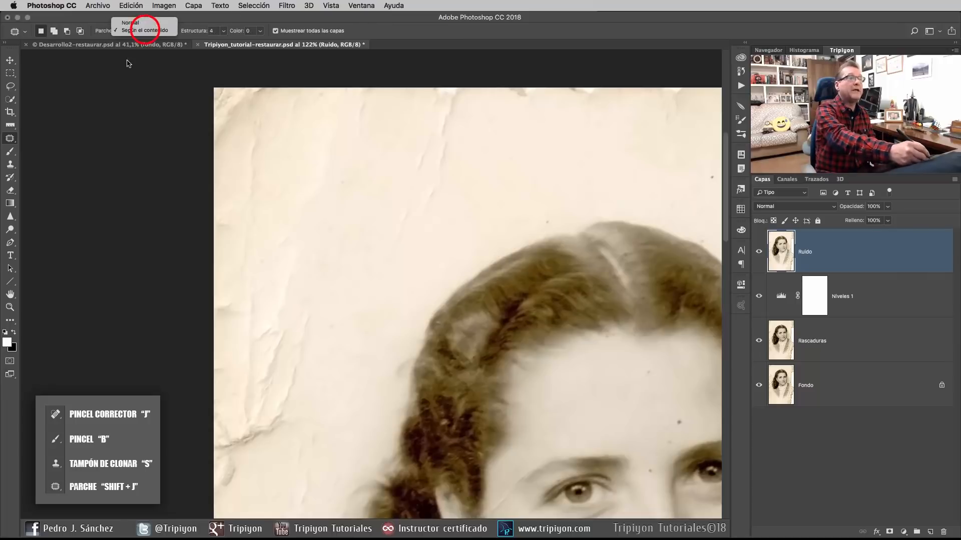
{"action": "left_click", "coordinate": [150, 31]}
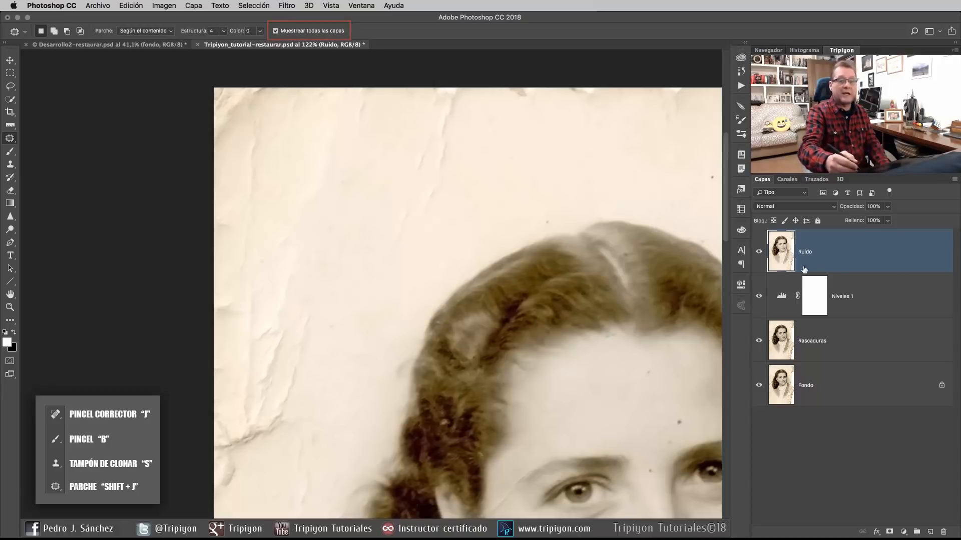
Step: Add a new empty layer named "clonados" above the Ruido layer
{"action": "left_click", "coordinate": [931, 533]}
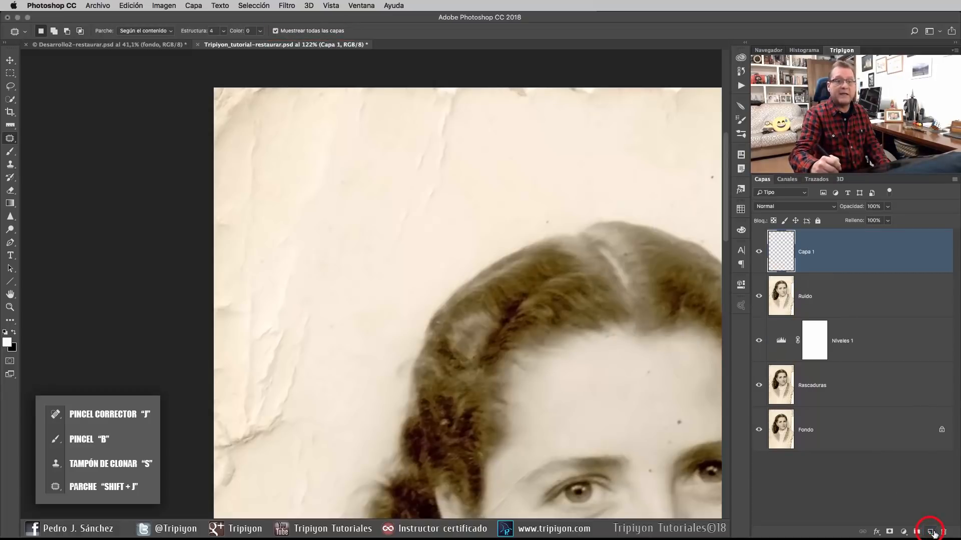
{"action": "double_click", "coordinate": [806, 253]}
{"action": "type", "text": "clonados"}
{"action": "key", "text": "Return"}
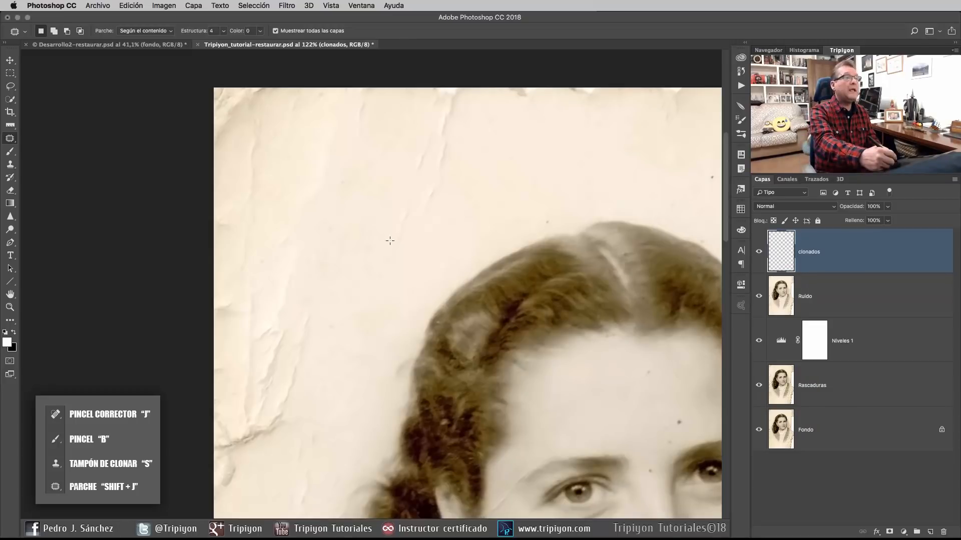
Step: Patch the diagonal crease in the background above the hair, sampling clean paper nearby, and dismiss the empty-selection warning
{"action": "left_click_drag", "start_coordinate": [388, 246], "coordinate": [459, 165]}
{"action": "left_click_drag", "start_coordinate": [422, 245], "coordinate": [422, 245]}
{"action": "left_click", "coordinate": [418, 203]}
{"action": "left_click_drag", "start_coordinate": [433, 206], "coordinate": [478, 219]}
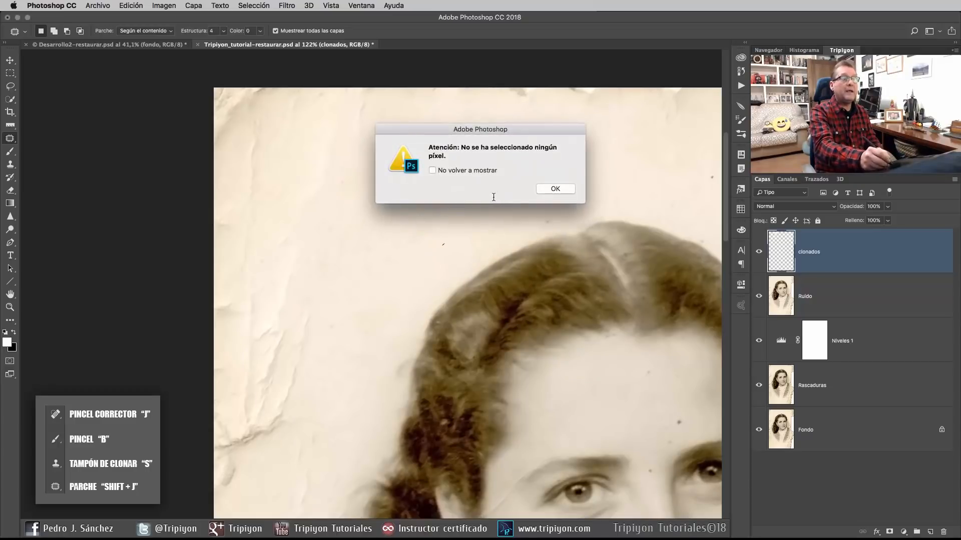
{"action": "key", "text": "Return"}
Step: Patch the remaining creases in the background beside the hair using nearby clean areas
{"action": "left_click_drag", "start_coordinate": [365, 340], "coordinate": [391, 279]}
{"action": "mouse_move", "coordinate": [294, 396]}
{"action": "left_mouse_down"}
{"action": "mouse_move", "coordinate": [343, 234]}
{"action": "mouse_move", "coordinate": [242, 236]}
{"action": "mouse_move", "coordinate": [294, 396]}
{"action": "left_mouse_up"}
{"action": "mouse_move", "coordinate": [299, 323]}
{"action": "left_mouse_down"}
{"action": "mouse_move", "coordinate": [311, 321]}
{"action": "mouse_move", "coordinate": [414, 179]}
{"action": "mouse_move", "coordinate": [461, 164]}
{"action": "left_mouse_up"}
{"action": "left_click_drag", "start_coordinate": [394, 265], "coordinate": [389, 288]}
{"action": "left_click", "coordinate": [388, 290]}
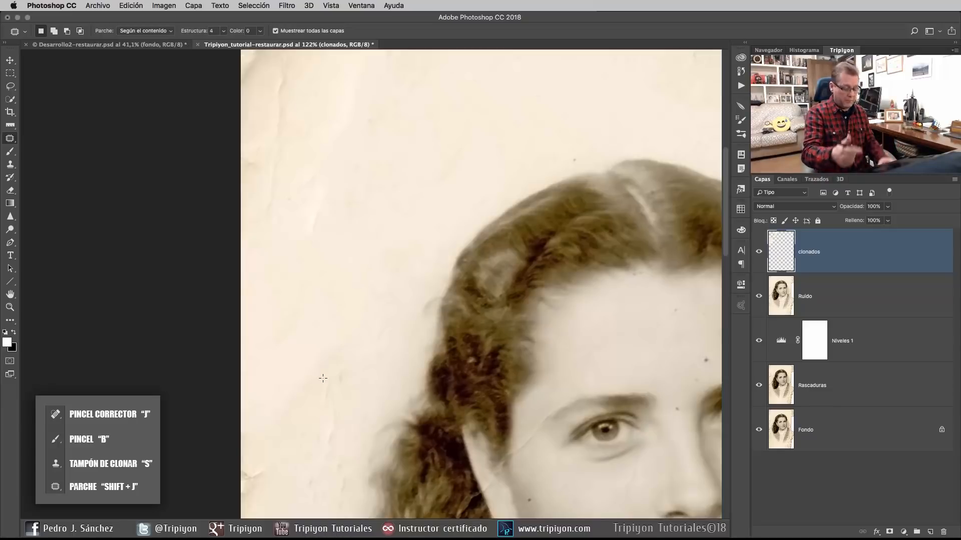
Step: Try to patch the crease running from the corner of the mouth across the cheek
{"action": "left_click_drag", "start_coordinate": [558, 397], "coordinate": [415, 188]}
{"action": "left_click_drag", "start_coordinate": [499, 370], "coordinate": [380, 322]}
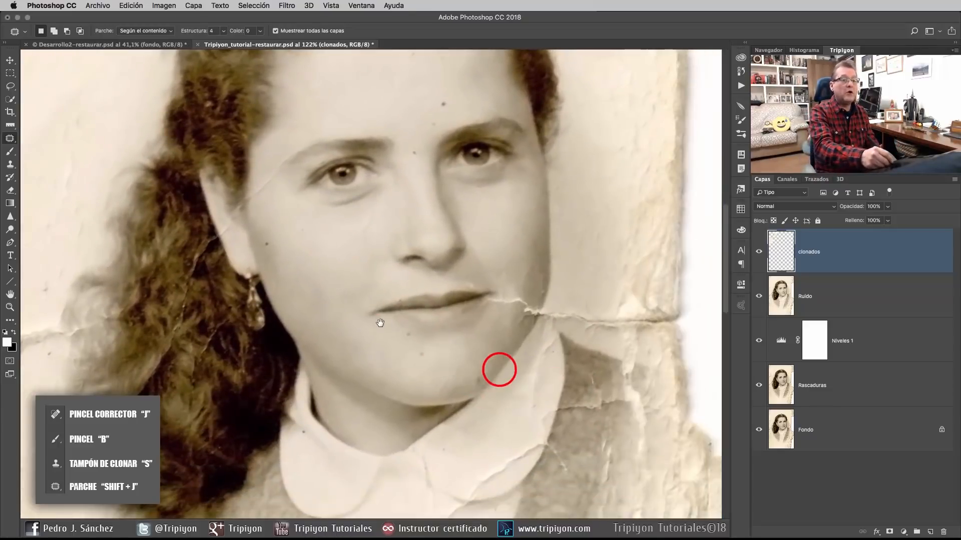
{"action": "mouse_move", "coordinate": [524, 294]}
{"action": "left_mouse_down"}
{"action": "mouse_move", "coordinate": [495, 305]}
{"action": "mouse_move", "coordinate": [519, 323]}
{"action": "mouse_move", "coordinate": [534, 307]}
{"action": "mouse_move", "coordinate": [533, 295]}
{"action": "mouse_move", "coordinate": [522, 305]}
{"action": "mouse_move", "coordinate": [533, 275]}
{"action": "left_mouse_up"}
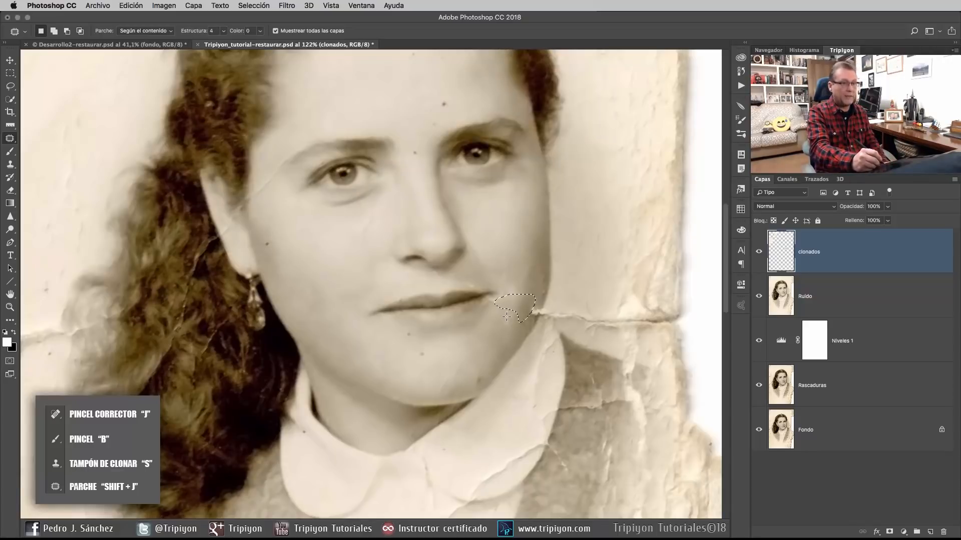
{"action": "left_click", "coordinate": [496, 337]}
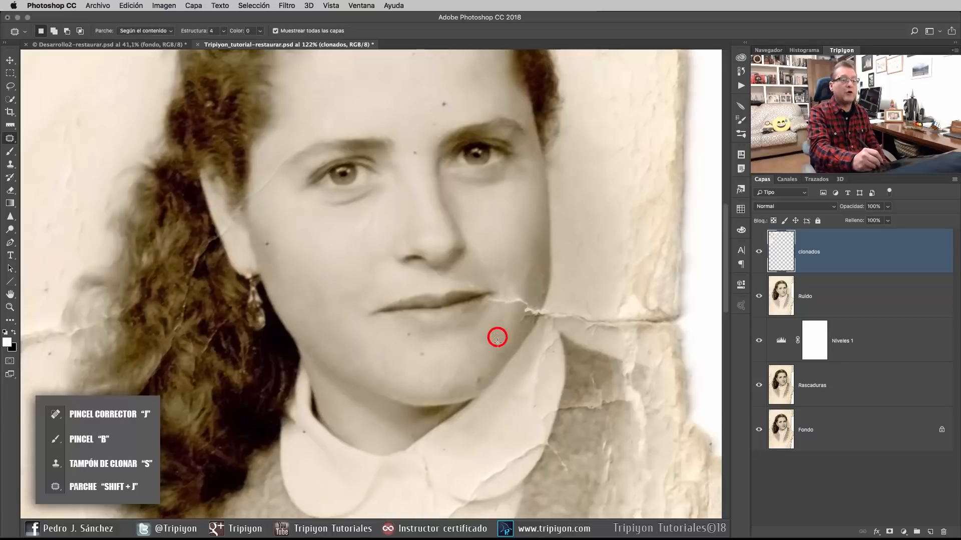
Step: Review the patched background and face, and delete the "clonados" layer
{"action": "left_click_drag", "start_coordinate": [318, 233], "coordinate": [510, 371]}
{"action": "left_click_drag", "start_coordinate": [462, 292], "coordinate": [458, 365]}
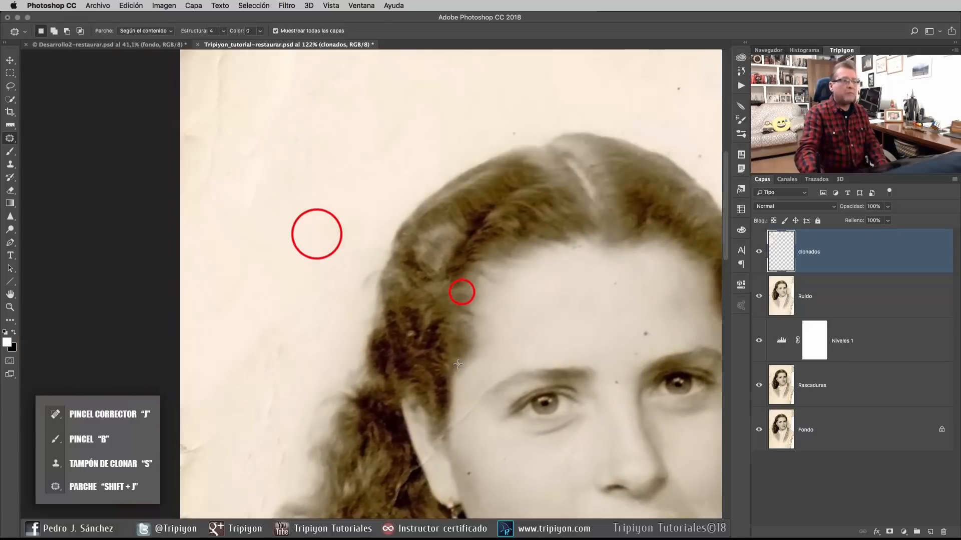
{"action": "scroll", "coordinate": [330, 230], "scroll_direction": "down", "scroll_amount": 10}
{"action": "scroll", "coordinate": [400, 440], "scroll_direction": "up", "scroll_amount": 3}
{"action": "left_click_drag", "start_coordinate": [404, 444], "coordinate": [399, 379]}
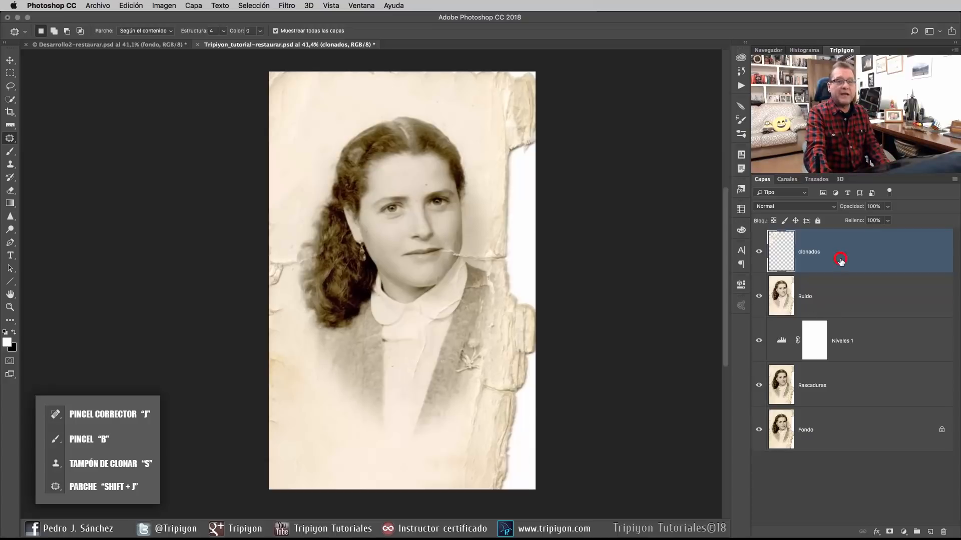
{"action": "key", "text": "Delete"}
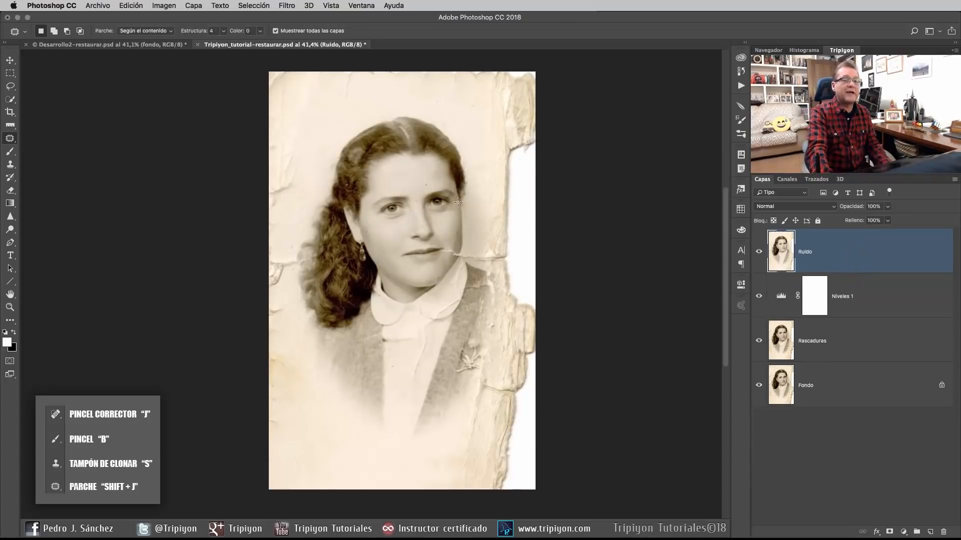
Step: Select a rectangle of the photo's upper-left background, copy it merged (Copiar combinado) and paste it as a new layer
{"action": "scroll", "coordinate": [382, 132], "scroll_direction": "up", "scroll_amount": 1}
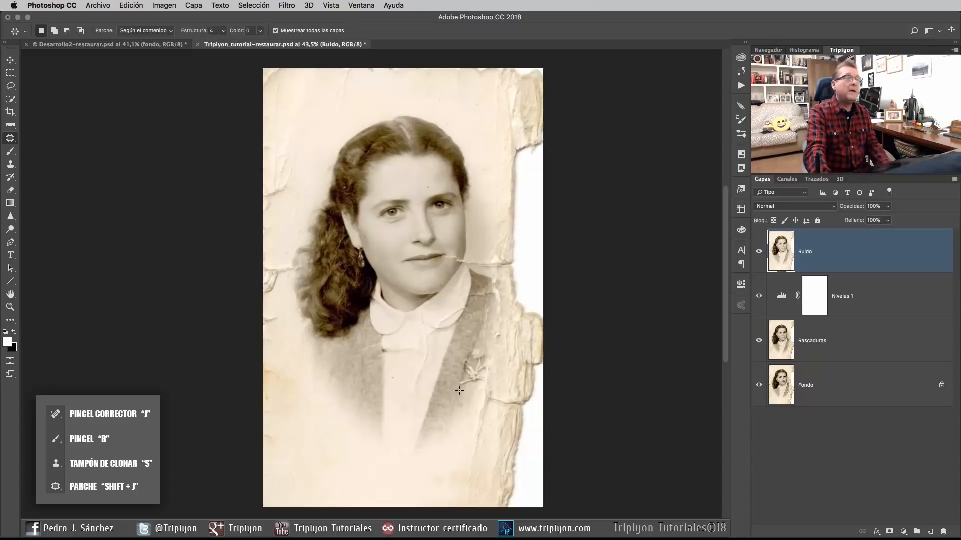
{"action": "left_click", "coordinate": [10, 73]}
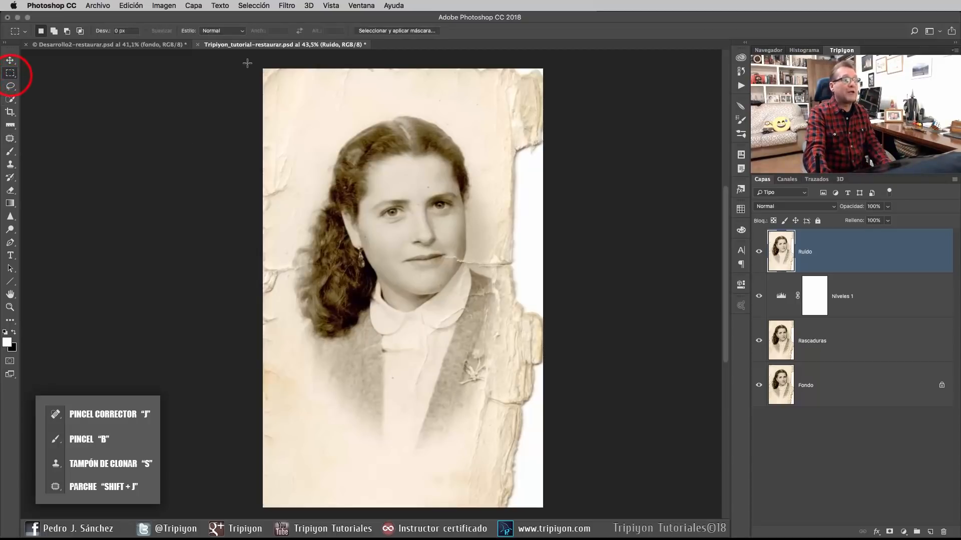
{"action": "key", "text": "m"}
{"action": "left_click_drag", "start_coordinate": [238, 58], "coordinate": [338, 140]}
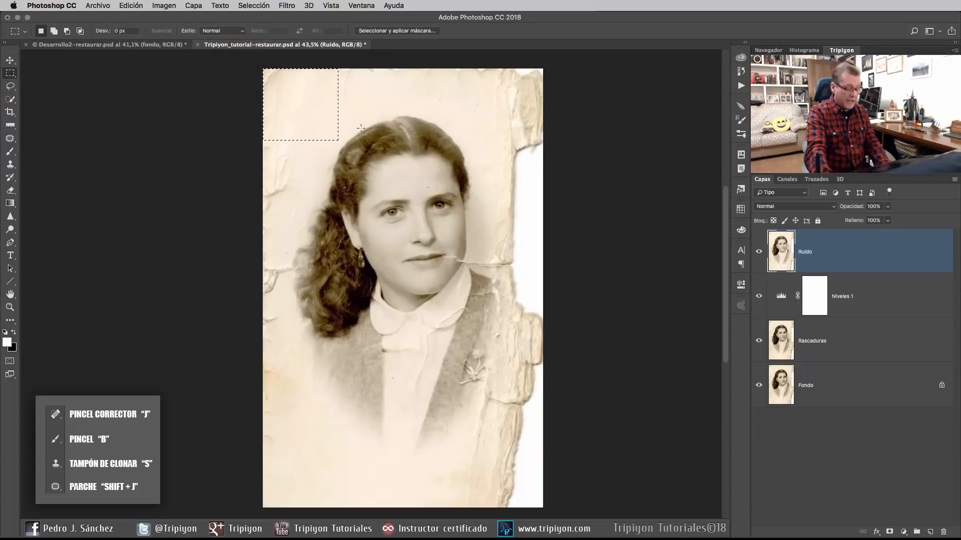
{"action": "left_click", "coordinate": [138, 6]}
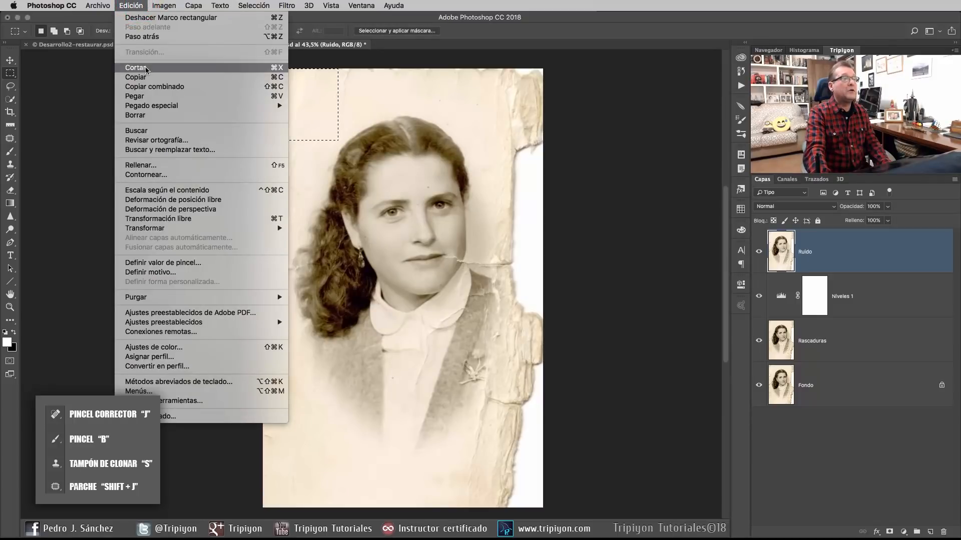
{"action": "left_click", "coordinate": [152, 86]}
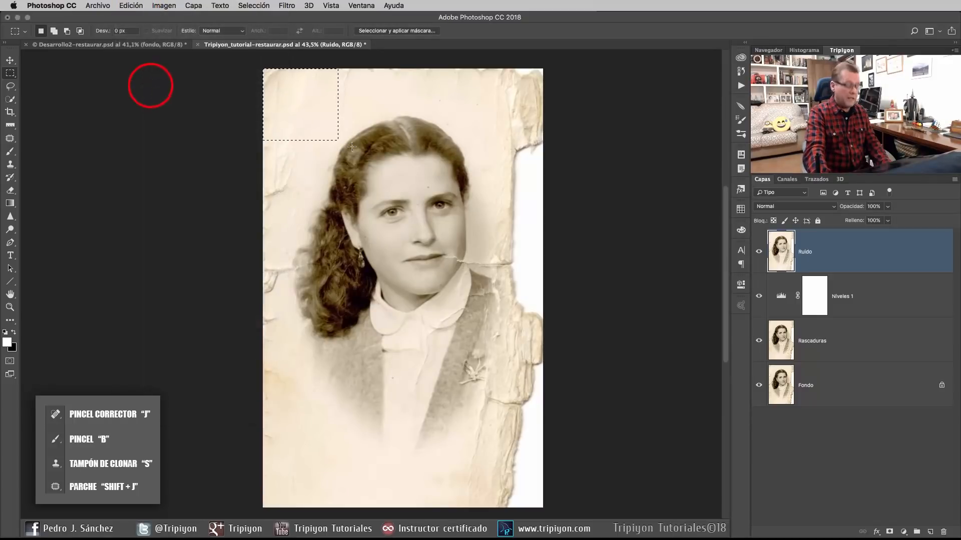
{"action": "key", "text": "ctrl+v"}
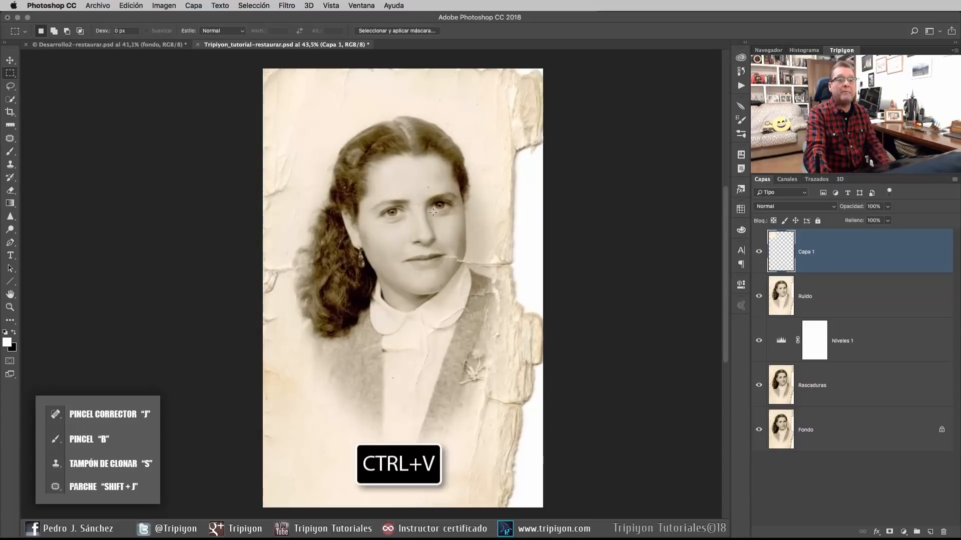
Step: Load the pasted rectangle's outline as a selection and average its colour with the Media blur filter
{"action": "left_click", "coordinate": [759, 251], "text": "alt"}
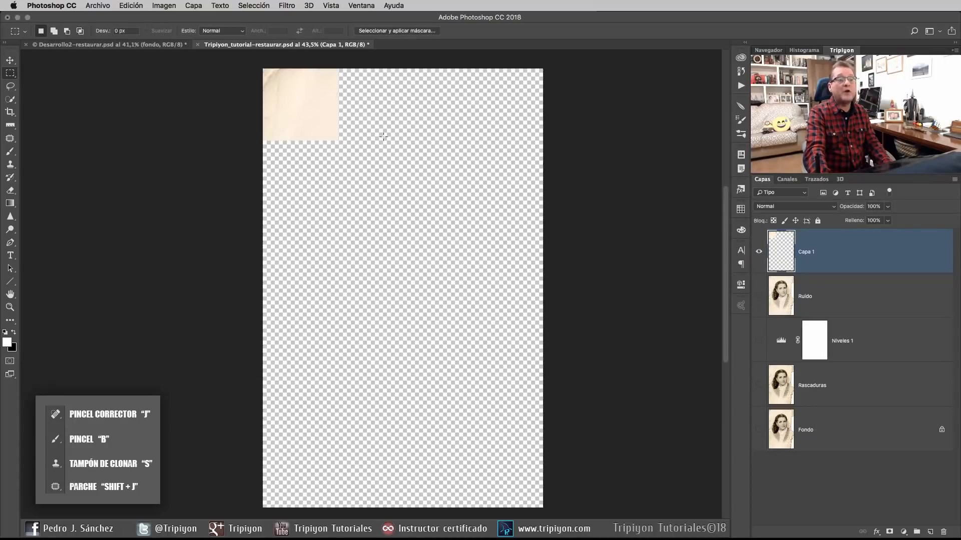
{"action": "left_click", "coordinate": [759, 253], "text": "alt"}
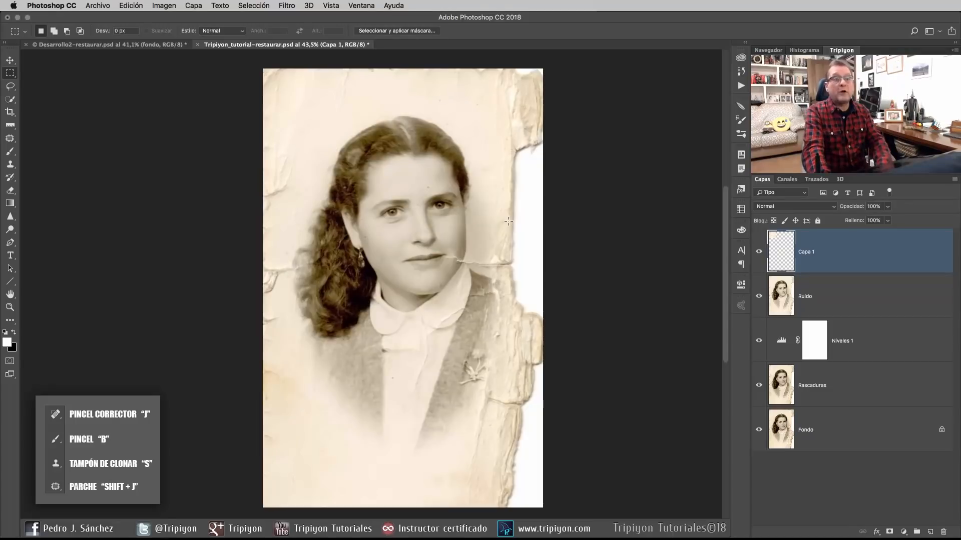
{"action": "left_click", "coordinate": [779, 256], "text": "ctrl"}
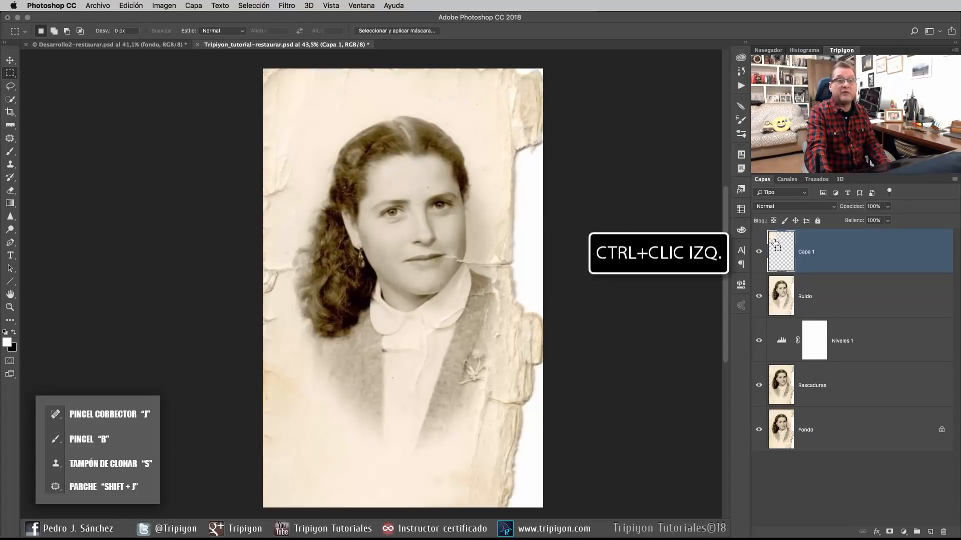
{"action": "left_click", "coordinate": [773, 241], "text": "ctrl"}
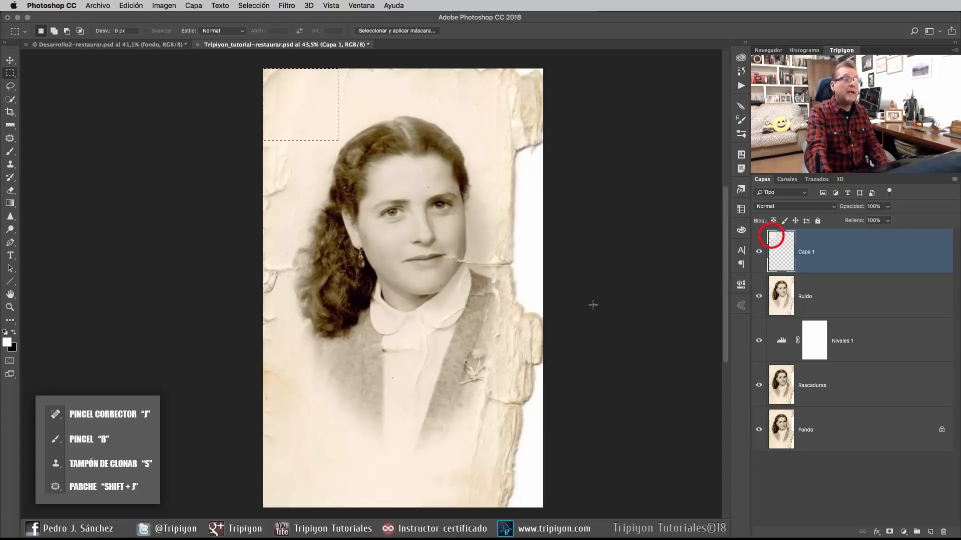
{"action": "left_click", "coordinate": [293, 5]}
{"action": "mouse_move", "coordinate": [369, 143]}
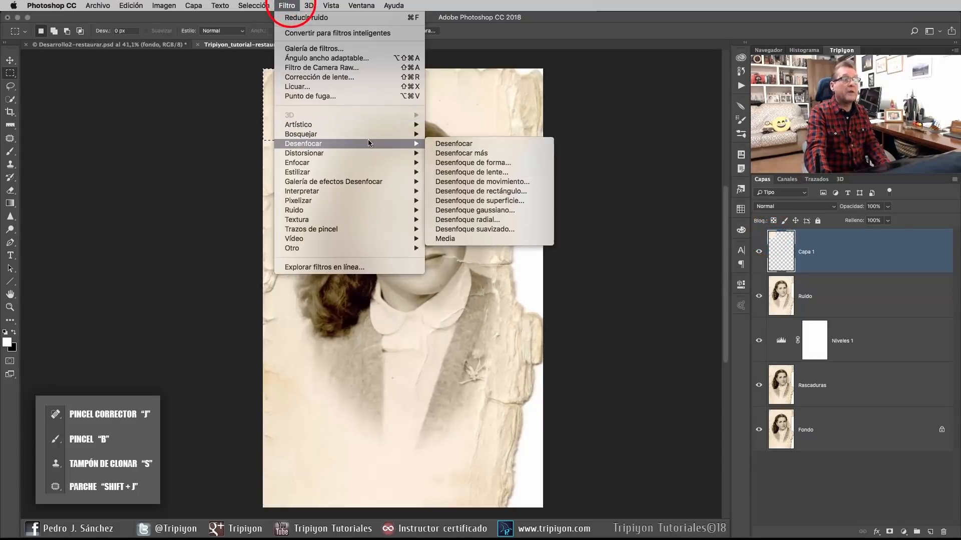
{"action": "left_click", "coordinate": [454, 239]}
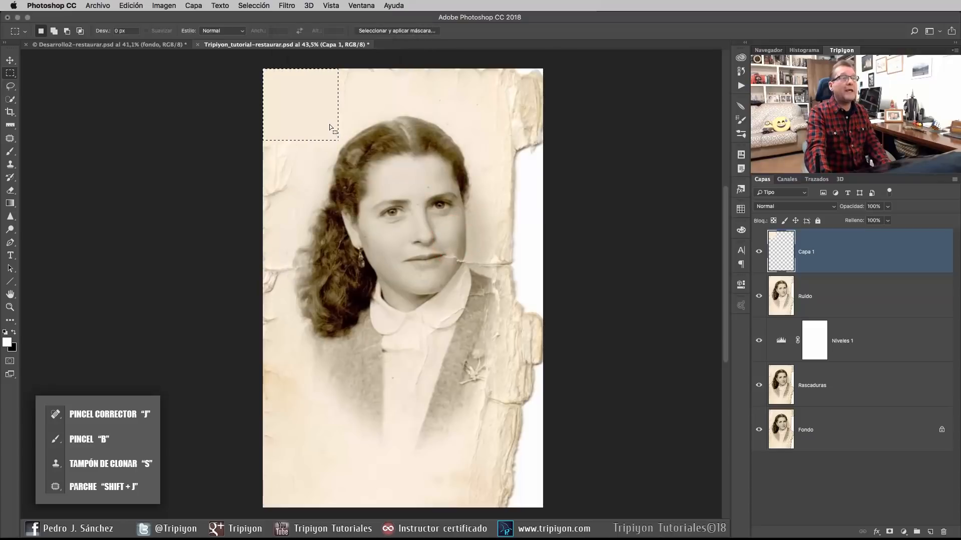
Step: Inspect the averaged colour rectangle with the other layers hidden, restore their visibility and deselect
{"action": "left_click", "coordinate": [760, 254], "text": "alt"}
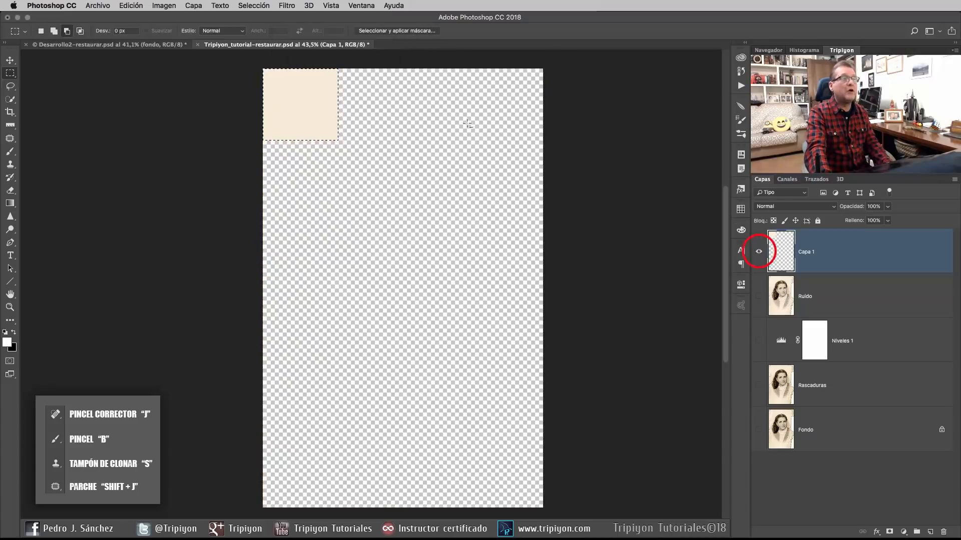
{"action": "scroll", "coordinate": [269, 80], "scroll_direction": "up", "scroll_amount": 5}
{"action": "scroll", "coordinate": [271, 152], "scroll_direction": "down", "scroll_amount": 3}
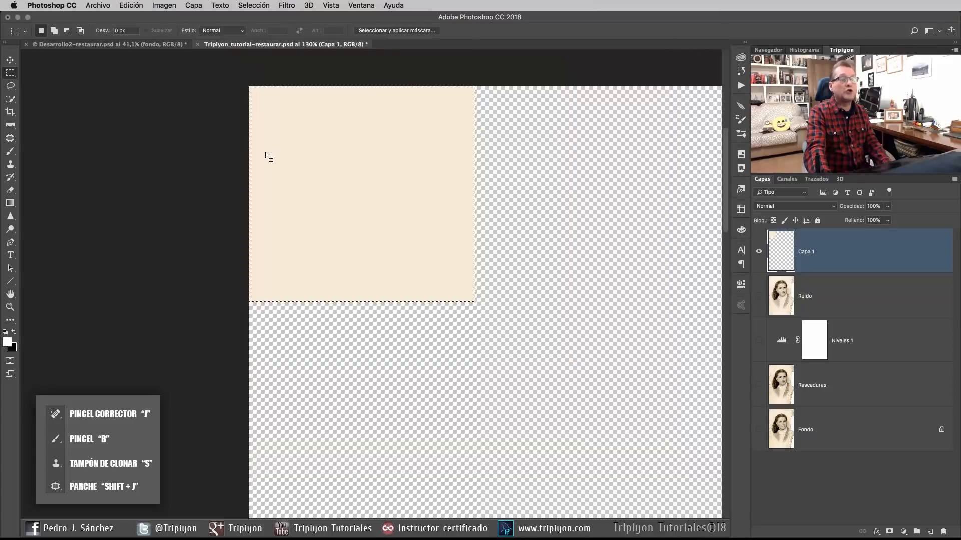
{"action": "scroll", "coordinate": [264, 148], "scroll_direction": "down", "scroll_amount": 3}
{"action": "scroll", "coordinate": [421, 266], "scroll_direction": "down", "scroll_amount": 2}
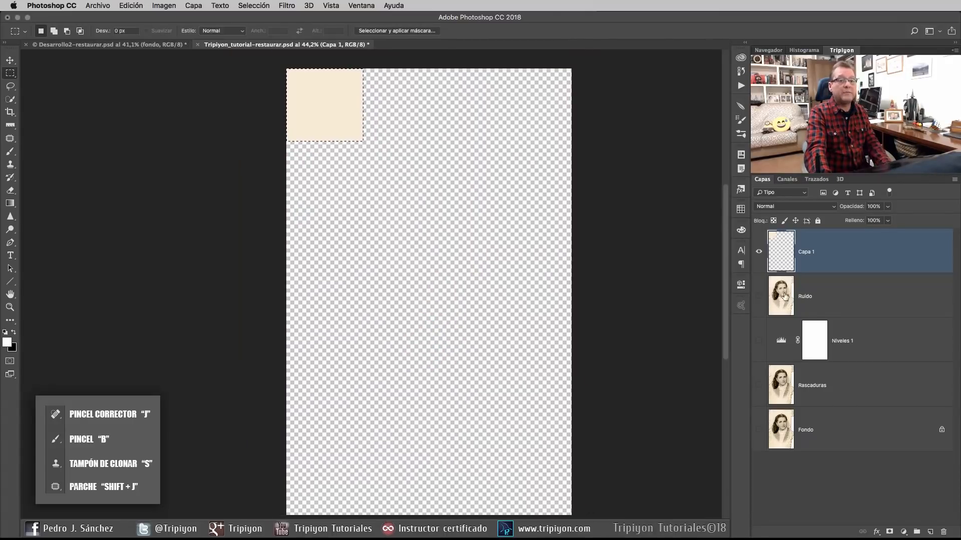
{"action": "left_click", "coordinate": [759, 251], "text": "alt"}
{"action": "key", "text": "super+d"}
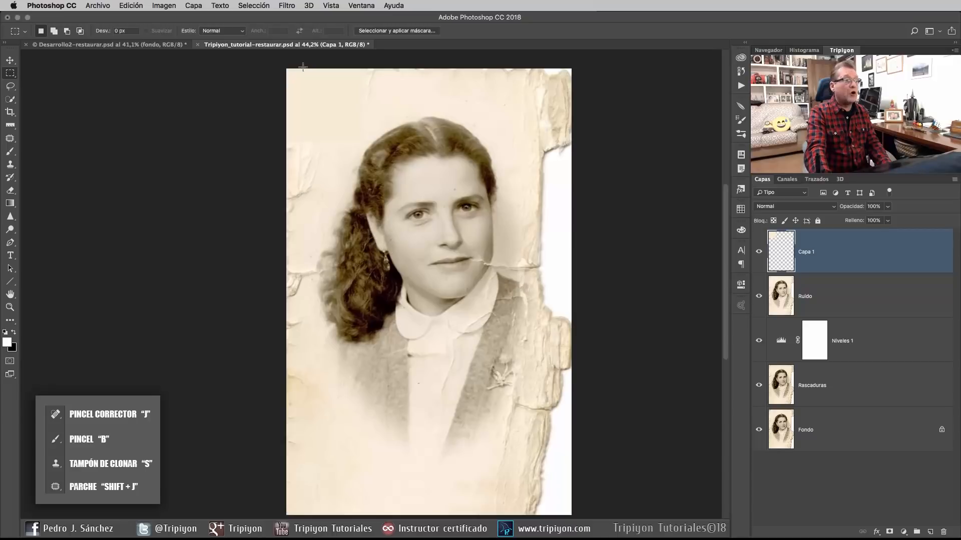
Step: Set up a soft 137 px brush with 0% hardness in the averaged background colour and rename the pasted layer "fondo"
{"action": "key", "text": "b"}
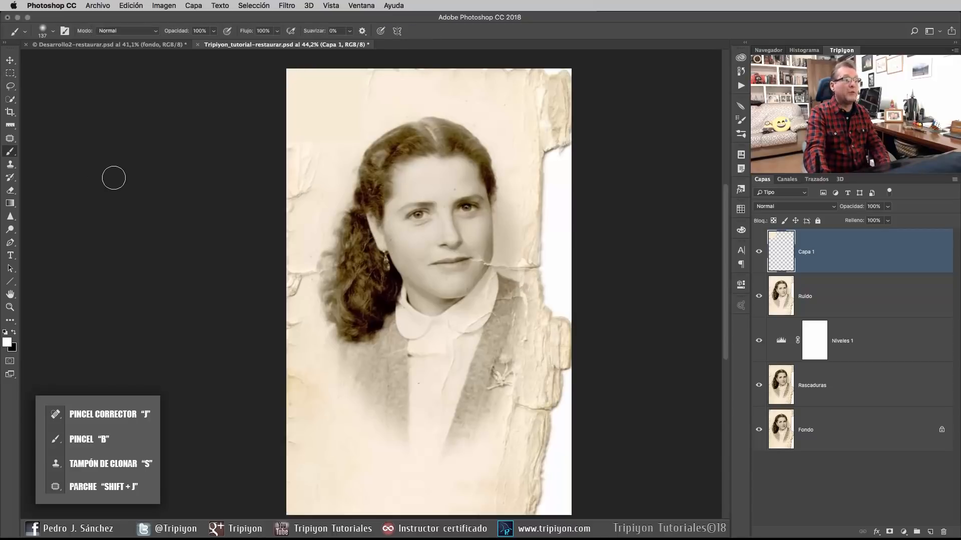
{"action": "right_click", "coordinate": [421, 189]}
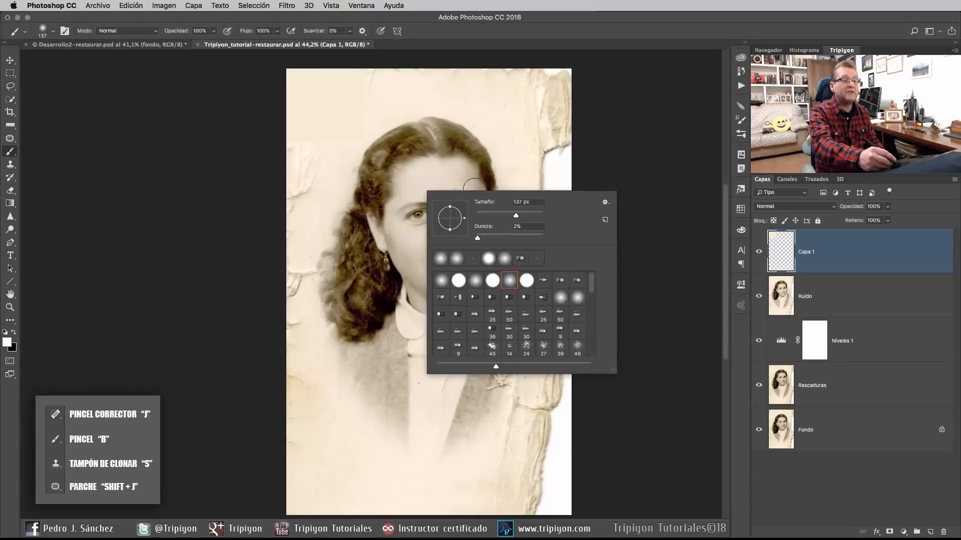
{"action": "left_click", "coordinate": [513, 279]}
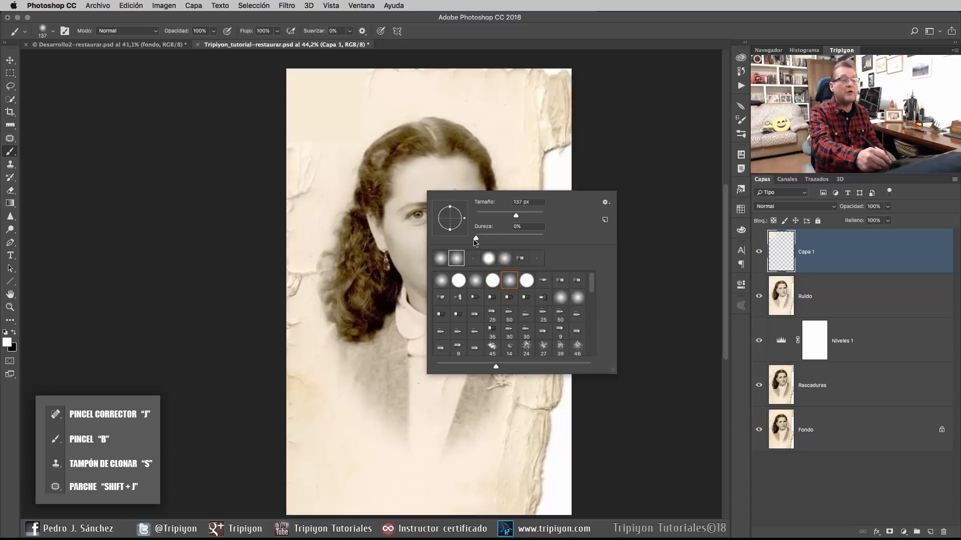
{"action": "left_click", "coordinate": [512, 44]}
{"action": "left_click", "coordinate": [318, 107], "text": "alt"}
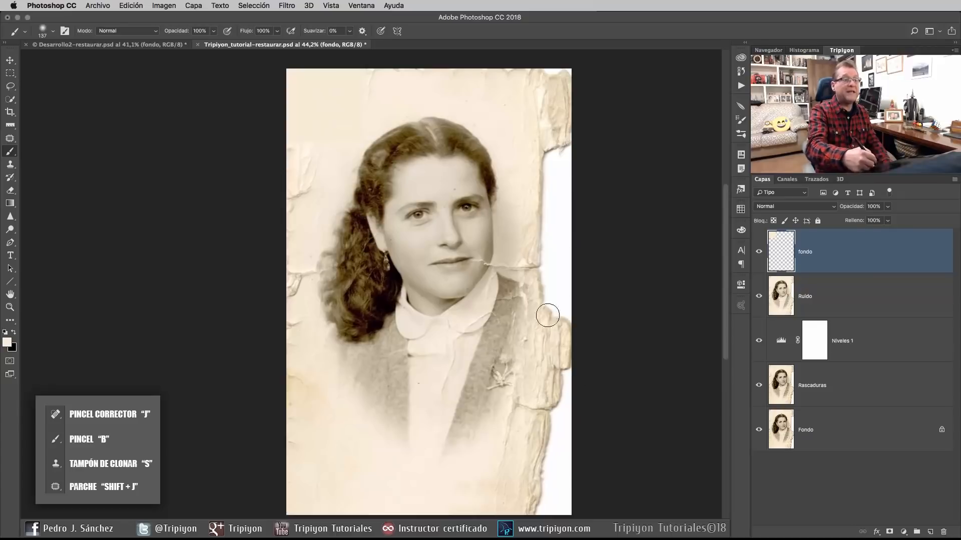
Step: Paint over the creased and torn background around the portrait on the "fondo" layer with the brush at size 222
{"action": "left_click_drag", "start_coordinate": [317, 131], "coordinate": [341, 132]}
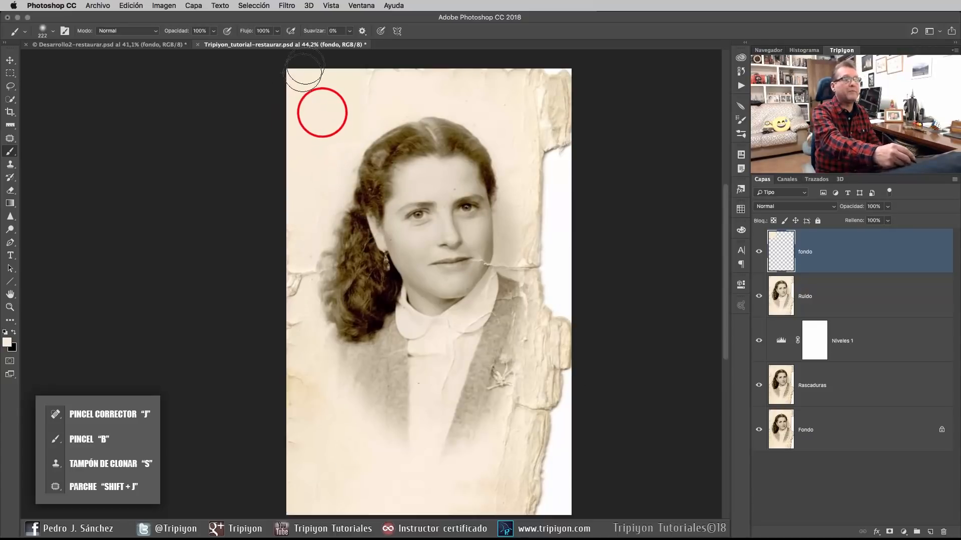
{"action": "mouse_move", "coordinate": [296, 305]}
{"action": "left_mouse_down"}
{"action": "mouse_move", "coordinate": [302, 338]}
{"action": "mouse_move", "coordinate": [287, 347]}
{"action": "mouse_move", "coordinate": [305, 395]}
{"action": "mouse_move", "coordinate": [297, 465]}
{"action": "left_mouse_up"}
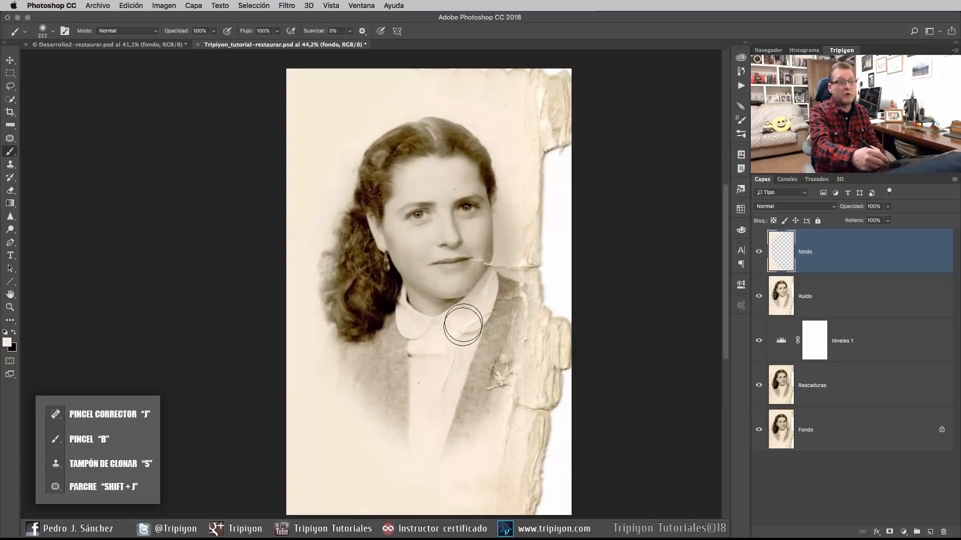
{"action": "left_click", "coordinate": [521, 497]}
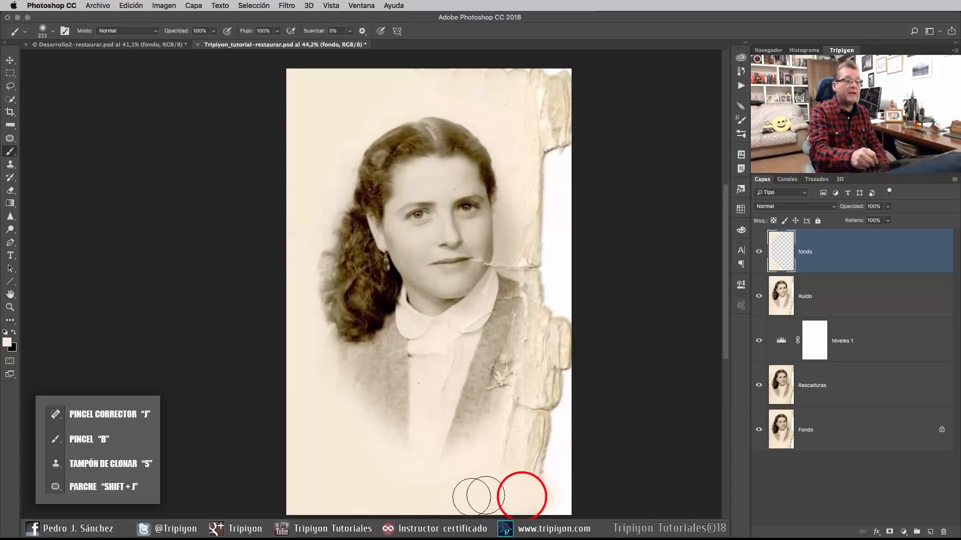
{"action": "mouse_move", "coordinate": [560, 486]}
{"action": "left_mouse_down"}
{"action": "mouse_move", "coordinate": [554, 400]}
{"action": "mouse_move", "coordinate": [541, 459]}
{"action": "mouse_move", "coordinate": [520, 444]}
{"action": "left_mouse_up"}
{"action": "mouse_move", "coordinate": [550, 415]}
{"action": "left_mouse_down"}
{"action": "mouse_move", "coordinate": [565, 359]}
{"action": "mouse_move", "coordinate": [549, 205]}
{"action": "mouse_move", "coordinate": [557, 87]}
{"action": "mouse_move", "coordinate": [541, 118]}
{"action": "mouse_move", "coordinate": [487, 72]}
{"action": "mouse_move", "coordinate": [499, 74]}
{"action": "mouse_move", "coordinate": [372, 70]}
{"action": "mouse_move", "coordinate": [485, 75]}
{"action": "mouse_move", "coordinate": [451, 79]}
{"action": "mouse_move", "coordinate": [513, 102]}
{"action": "left_mouse_up"}
{"action": "left_click", "coordinate": [402, 84]}
Step: Paint the averaged background colour closely around the top and left contour of the hair with the brush at size 64
{"action": "left_click", "coordinate": [380, 118]}
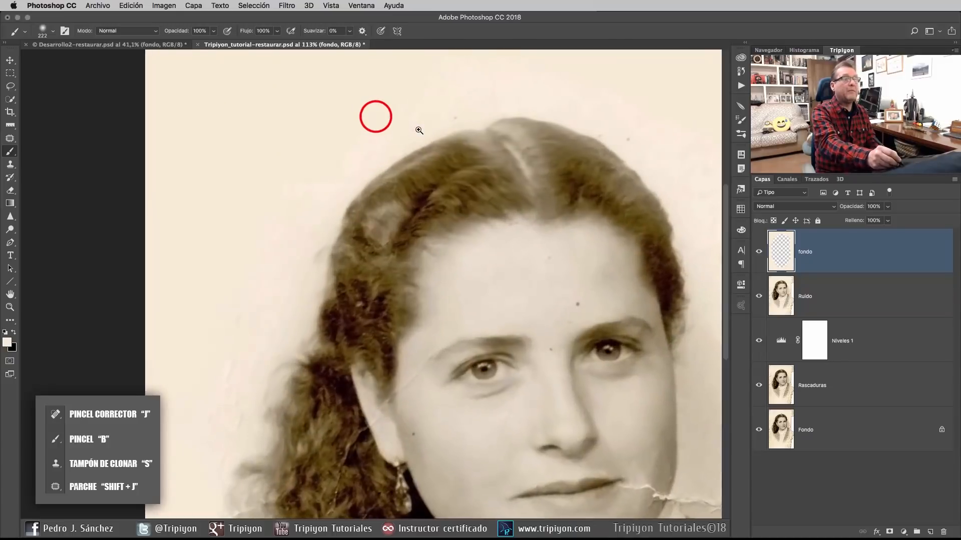
{"action": "left_click_drag", "start_coordinate": [323, 194], "coordinate": [263, 203]}
{"action": "left_click", "coordinate": [345, 126]}
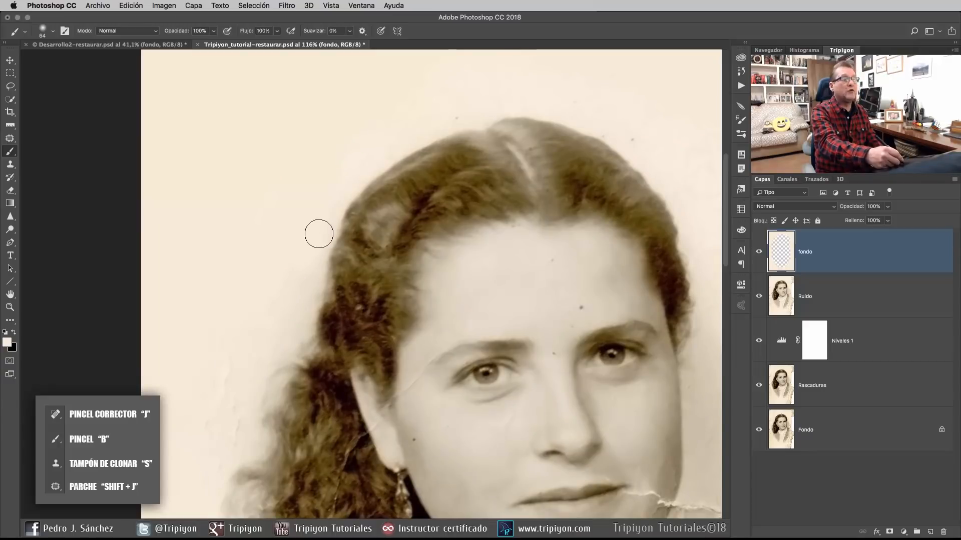
{"action": "left_click_drag", "start_coordinate": [324, 175], "coordinate": [347, 165]}
{"action": "mouse_move", "coordinate": [315, 219]}
{"action": "left_mouse_down"}
{"action": "mouse_move", "coordinate": [393, 116]}
{"action": "mouse_move", "coordinate": [541, 100]}
{"action": "left_mouse_up"}
{"action": "left_click_drag", "start_coordinate": [571, 110], "coordinate": [366, 170]}
{"action": "mouse_move", "coordinate": [382, 149]}
{"action": "left_mouse_down"}
{"action": "mouse_move", "coordinate": [407, 188]}
{"action": "mouse_move", "coordinate": [451, 215]}
{"action": "left_mouse_up"}
{"action": "mouse_move", "coordinate": [495, 198]}
{"action": "left_mouse_down"}
{"action": "mouse_move", "coordinate": [556, 354]}
{"action": "mouse_move", "coordinate": [497, 195]}
{"action": "left_mouse_up"}
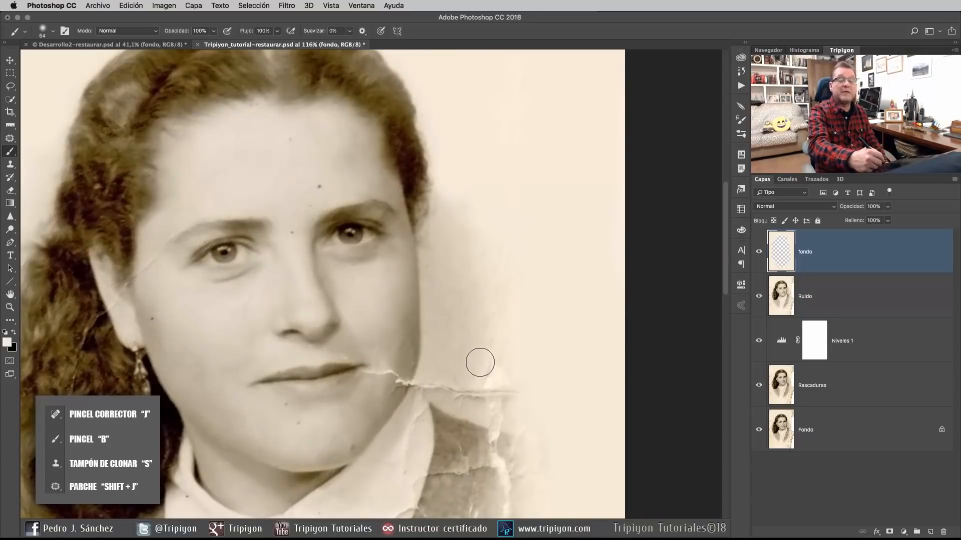
Step: Cover the background between the right side of the face and the photo's right edge, using the brush at sizes 340 and 98
{"action": "left_click_drag", "start_coordinate": [480, 282], "coordinate": [565, 287]}
{"action": "left_click_drag", "start_coordinate": [578, 180], "coordinate": [614, 234]}
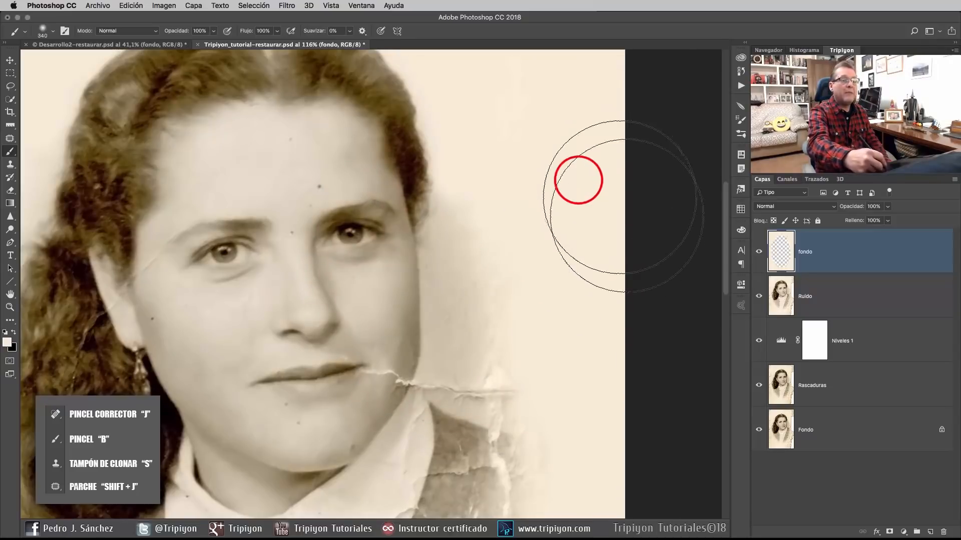
{"action": "left_click", "coordinate": [547, 164]}
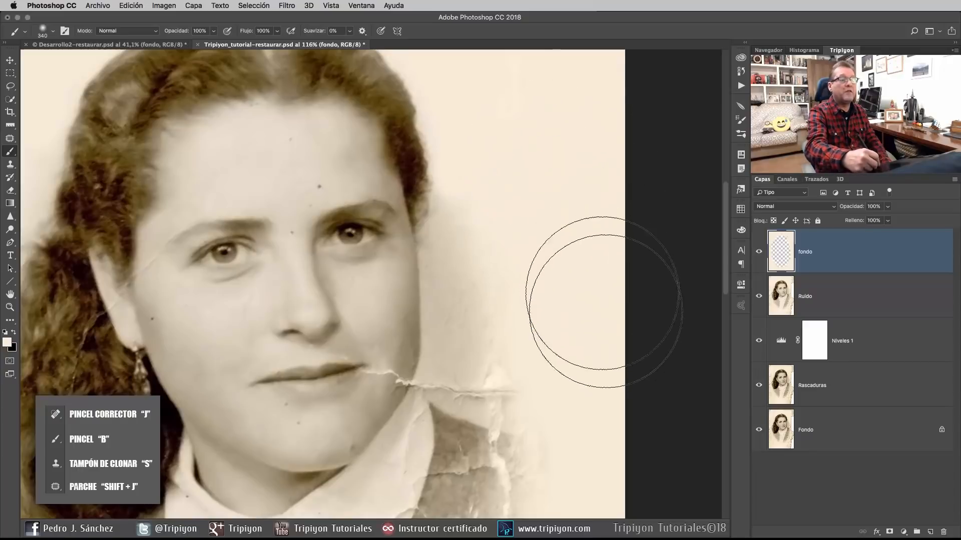
{"action": "scroll", "coordinate": [596, 277], "scroll_direction": "down", "scroll_amount": 5}
{"action": "scroll", "coordinate": [595, 277], "scroll_direction": "right", "scroll_amount": 4}
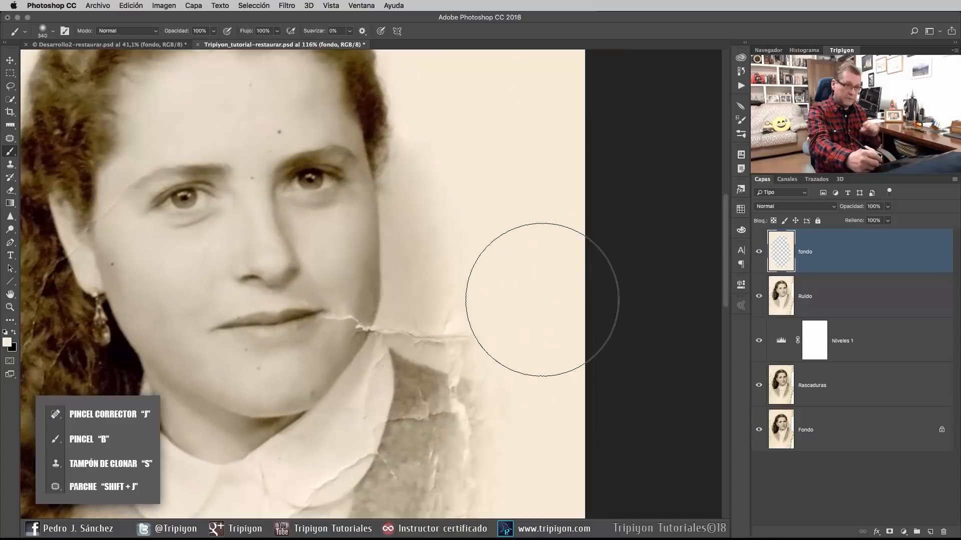
{"action": "left_click_drag", "start_coordinate": [535, 192], "coordinate": [456, 211]}
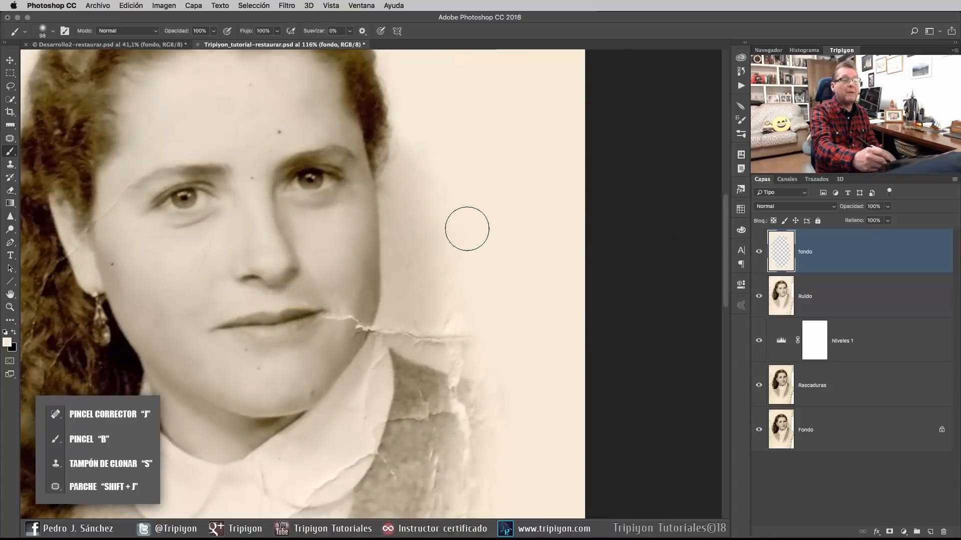
{"action": "left_click", "coordinate": [452, 179]}
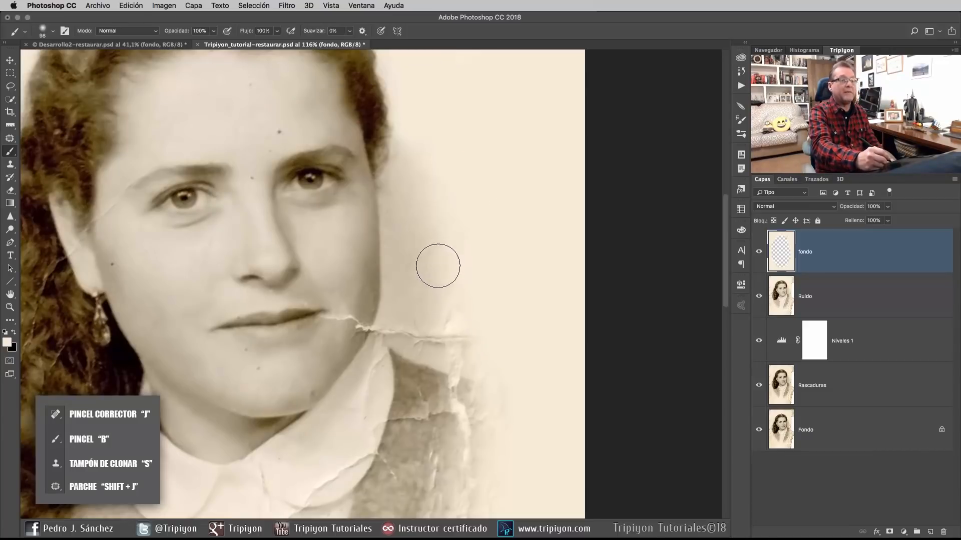
Step: Enlarge the brush to 261 and 318 px and paint the background strip along the photo's right edge down to the jacket
{"action": "left_click_drag", "start_coordinate": [510, 260], "coordinate": [554, 259]}
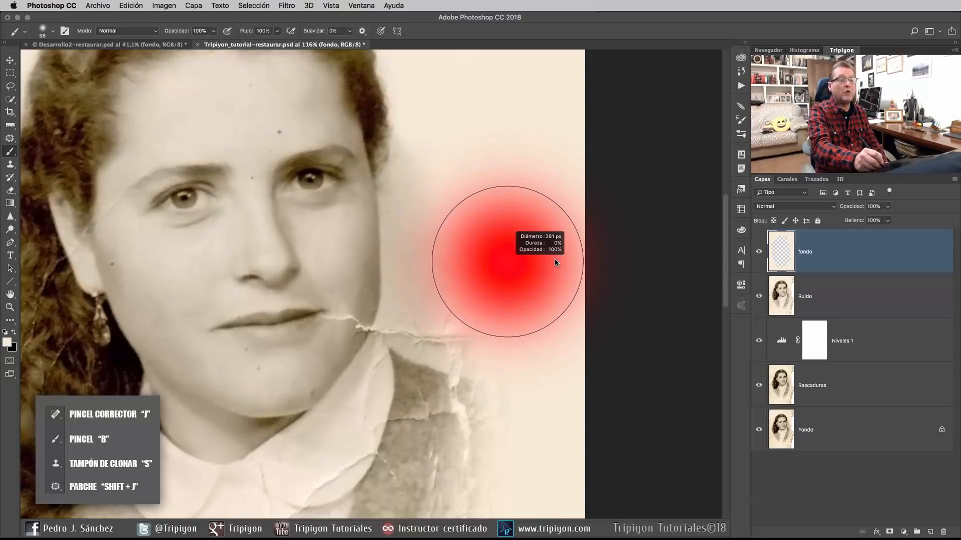
{"action": "left_click", "coordinate": [518, 392]}
{"action": "left_click_drag", "start_coordinate": [516, 376], "coordinate": [568, 161]}
{"action": "left_click", "coordinate": [568, 160]}
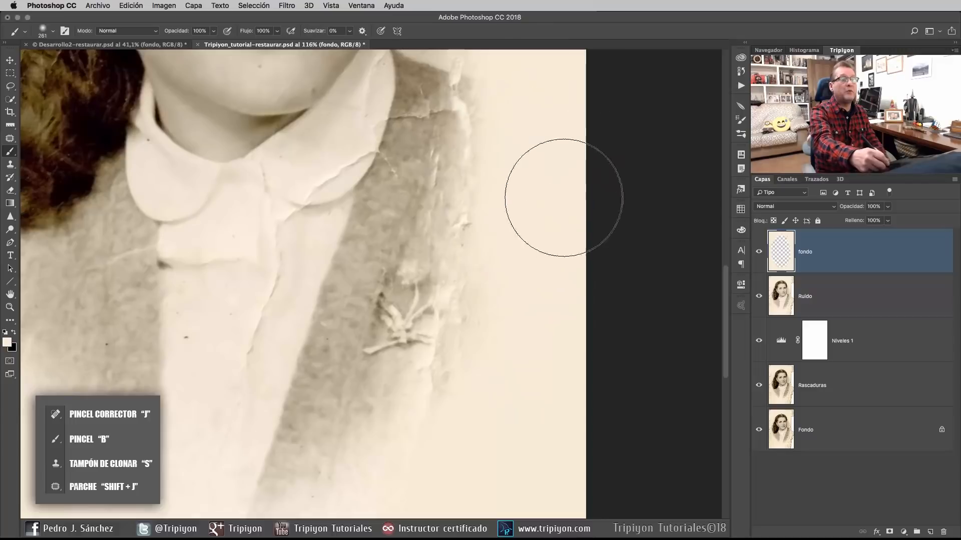
{"action": "mouse_move", "coordinate": [535, 298]}
{"action": "left_mouse_down"}
{"action": "mouse_move", "coordinate": [558, 304]}
{"action": "mouse_move", "coordinate": [547, 305]}
{"action": "left_mouse_up"}
{"action": "left_click_drag", "start_coordinate": [575, 215], "coordinate": [577, 193]}
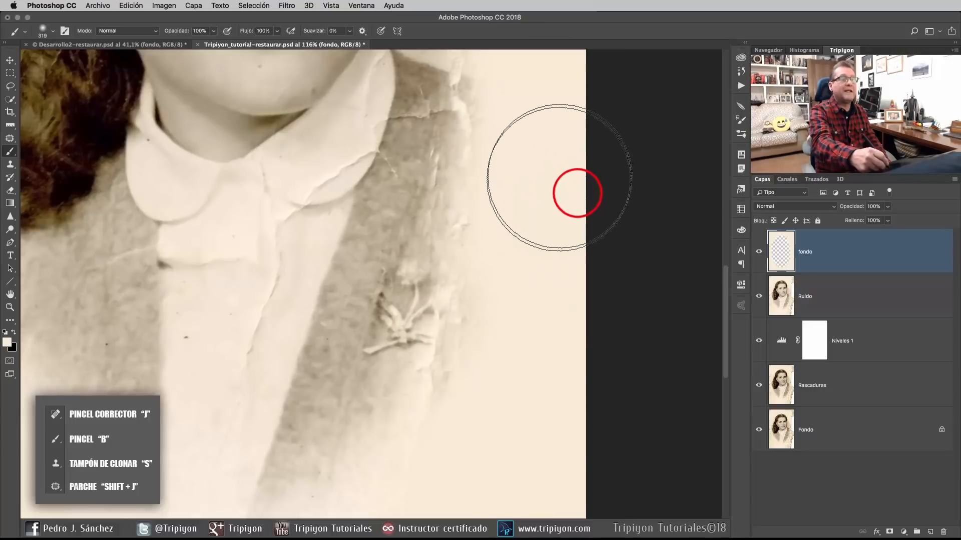
Step: Paint over the damaged background beside the jacket's right edge and along the bottom of the photo with the brush at about size 312
{"action": "mouse_move", "coordinate": [569, 401]}
{"action": "left_mouse_down"}
{"action": "mouse_move", "coordinate": [529, 307]}
{"action": "mouse_move", "coordinate": [470, 294]}
{"action": "left_mouse_up"}
{"action": "left_click_drag", "start_coordinate": [470, 184], "coordinate": [425, 360]}
{"action": "left_click_drag", "start_coordinate": [405, 416], "coordinate": [525, 365]}
{"action": "mouse_move", "coordinate": [526, 365]}
{"action": "left_mouse_down"}
{"action": "mouse_move", "coordinate": [574, 377]}
{"action": "mouse_move", "coordinate": [555, 367]}
{"action": "mouse_move", "coordinate": [564, 205]}
{"action": "left_mouse_up"}
{"action": "mouse_move", "coordinate": [569, 166]}
{"action": "left_mouse_down"}
{"action": "mouse_move", "coordinate": [518, 263]}
{"action": "mouse_move", "coordinate": [490, 231]}
{"action": "mouse_move", "coordinate": [409, 300]}
{"action": "mouse_move", "coordinate": [425, 267]}
{"action": "mouse_move", "coordinate": [436, 308]}
{"action": "left_mouse_up"}
{"action": "mouse_move", "coordinate": [475, 275]}
{"action": "left_mouse_down"}
{"action": "mouse_move", "coordinate": [518, 219]}
{"action": "mouse_move", "coordinate": [590, 172]}
{"action": "mouse_move", "coordinate": [508, 296]}
{"action": "left_mouse_up"}
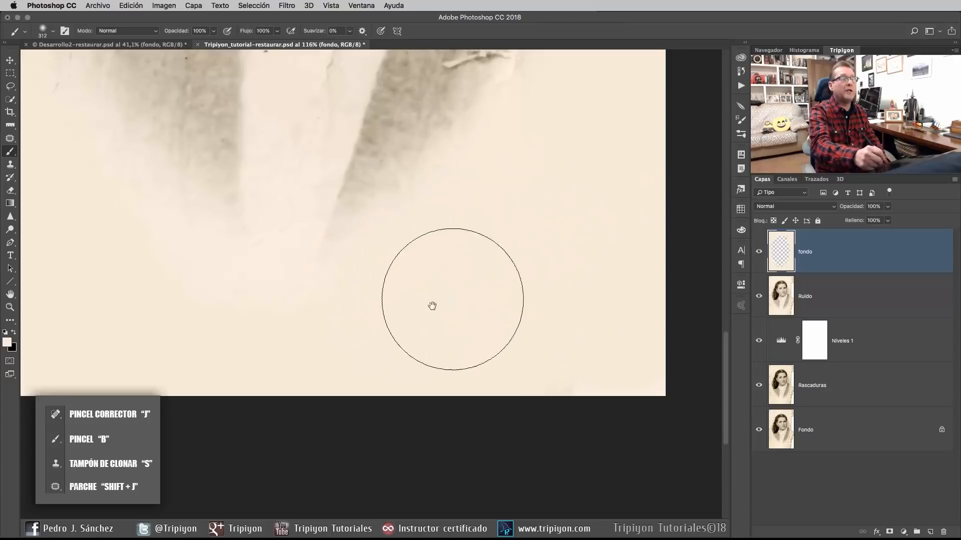
{"action": "left_click_drag", "start_coordinate": [370, 316], "coordinate": [573, 307]}
Step: Clean the background around the jacket's lower left side and the left curls with the brush at size 82
{"action": "left_click_drag", "start_coordinate": [239, 133], "coordinate": [315, 362]}
{"action": "left_click_drag", "start_coordinate": [257, 295], "coordinate": [318, 418]}
{"action": "left_click_drag", "start_coordinate": [303, 309], "coordinate": [256, 321]}
{"action": "mouse_move", "coordinate": [357, 280]}
{"action": "left_mouse_down"}
{"action": "mouse_move", "coordinate": [346, 385]}
{"action": "mouse_move", "coordinate": [354, 407]}
{"action": "mouse_move", "coordinate": [373, 366]}
{"action": "mouse_move", "coordinate": [353, 362]}
{"action": "left_mouse_up"}
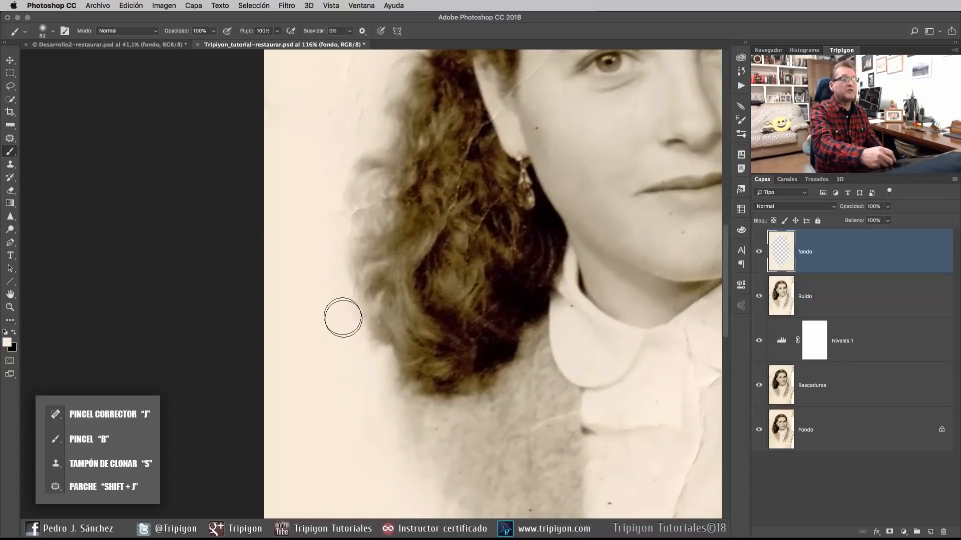
{"action": "scroll", "coordinate": [323, 265], "scroll_direction": "up", "scroll_amount": 6}
{"action": "scroll", "coordinate": [296, 206], "scroll_direction": "down", "scroll_amount": 8}
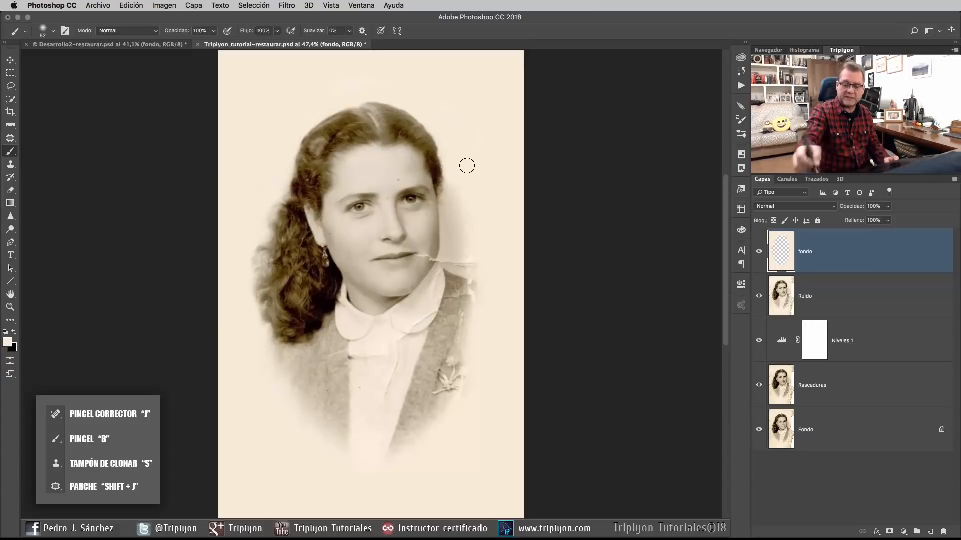
Step: Add a new layer above "fondo" and name it "Clonados"
{"action": "left_click", "coordinate": [930, 532]}
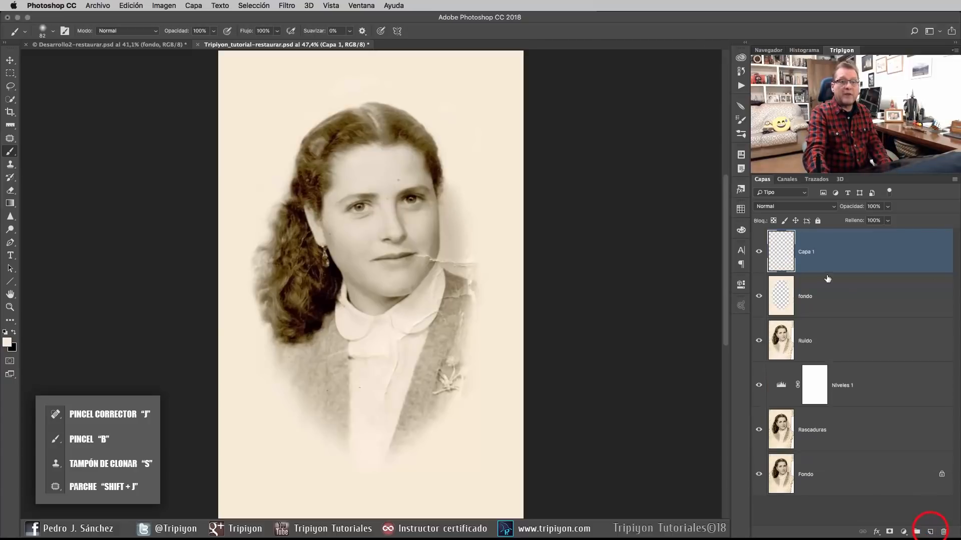
{"action": "type", "text": "Clonados"}
{"action": "key", "text": "Return"}
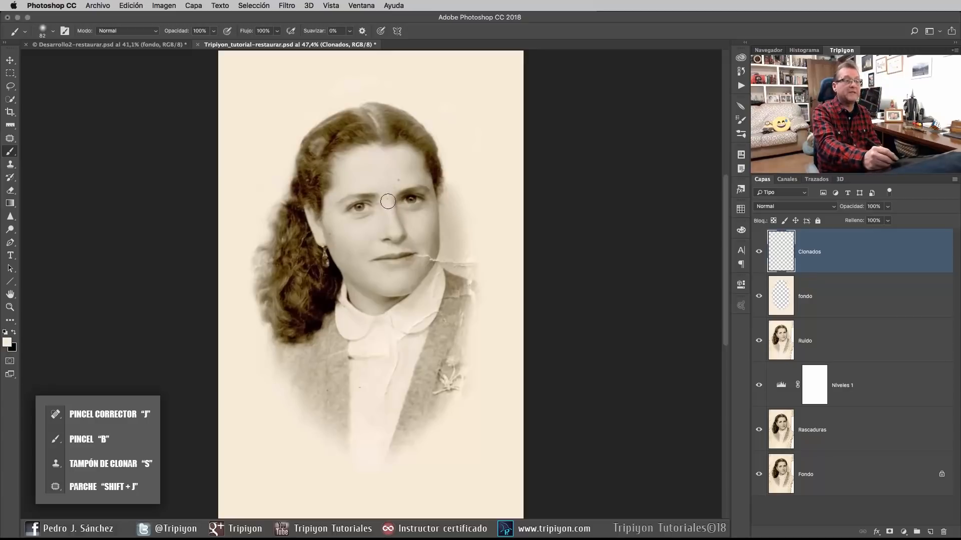
Step: Switch to the Spot Healing Brush on the "Clonados" layer and reduce its size to 13 for retouching the forehead
{"action": "left_click_drag", "start_coordinate": [330, 135], "coordinate": [380, 156]}
{"action": "left_click_drag", "start_coordinate": [454, 223], "coordinate": [446, 280]}
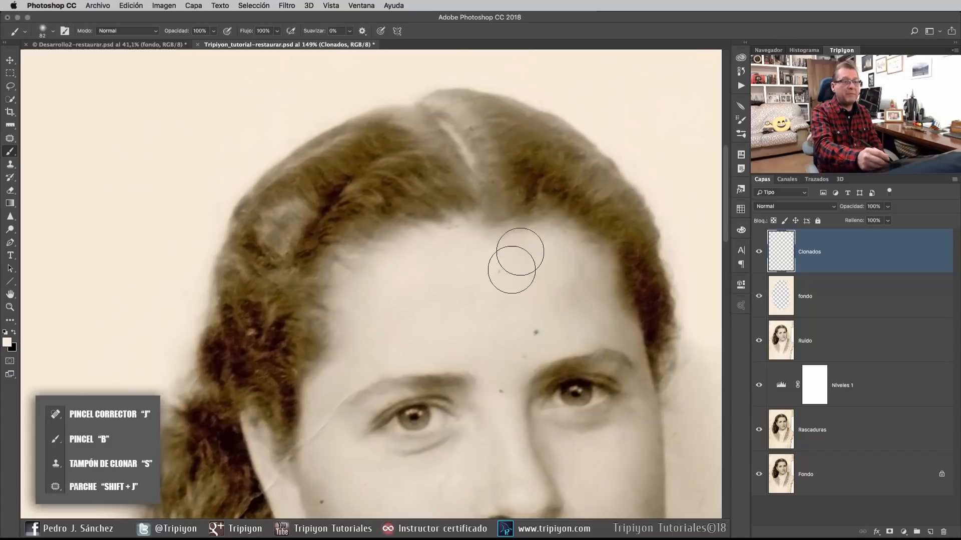
{"action": "left_click_drag", "start_coordinate": [517, 290], "coordinate": [463, 275]}
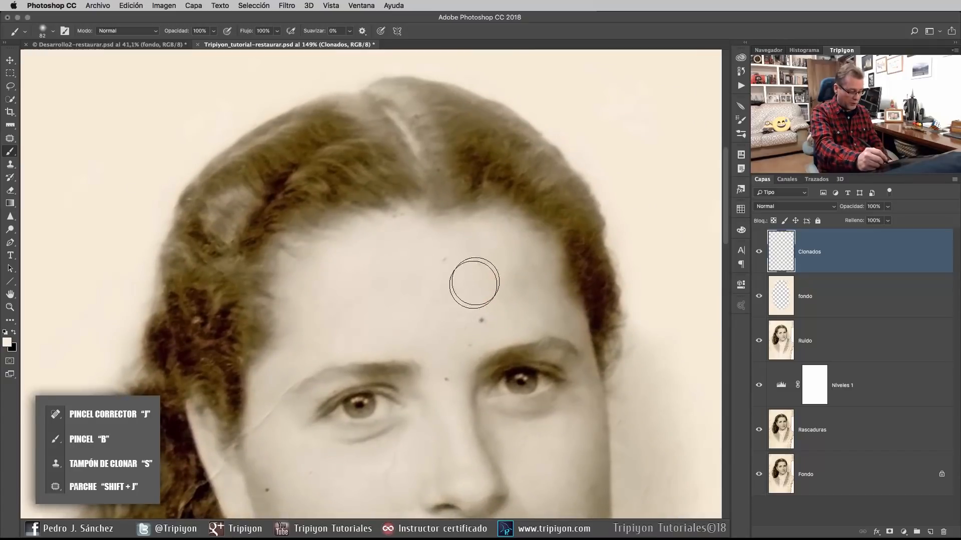
{"action": "key", "text": "shift+j"}
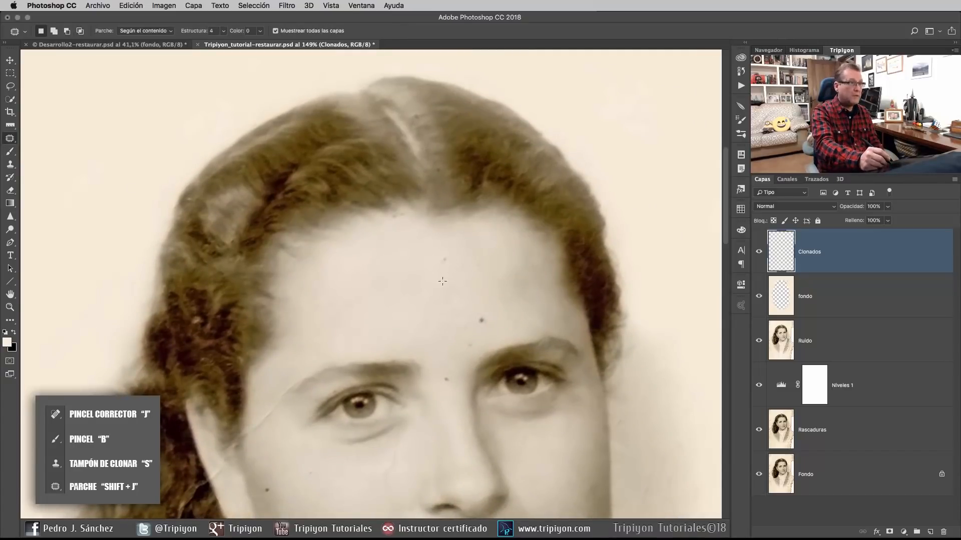
{"action": "right_click", "coordinate": [11, 138]}
{"action": "left_click", "coordinate": [82, 138]}
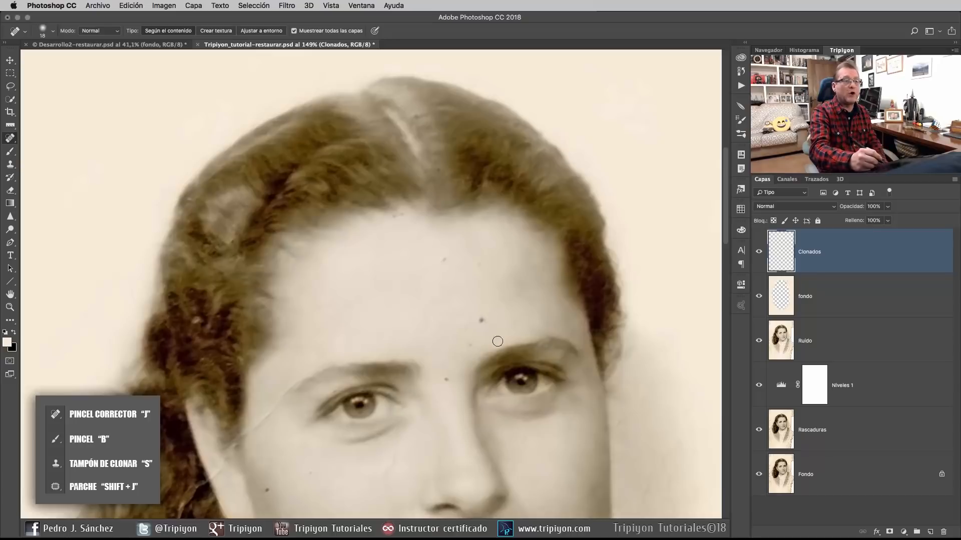
{"action": "scroll", "coordinate": [480, 275], "scroll_direction": "down", "scroll_amount": 2}
{"action": "scroll", "coordinate": [478, 273], "scroll_direction": "up", "scroll_amount": 5}
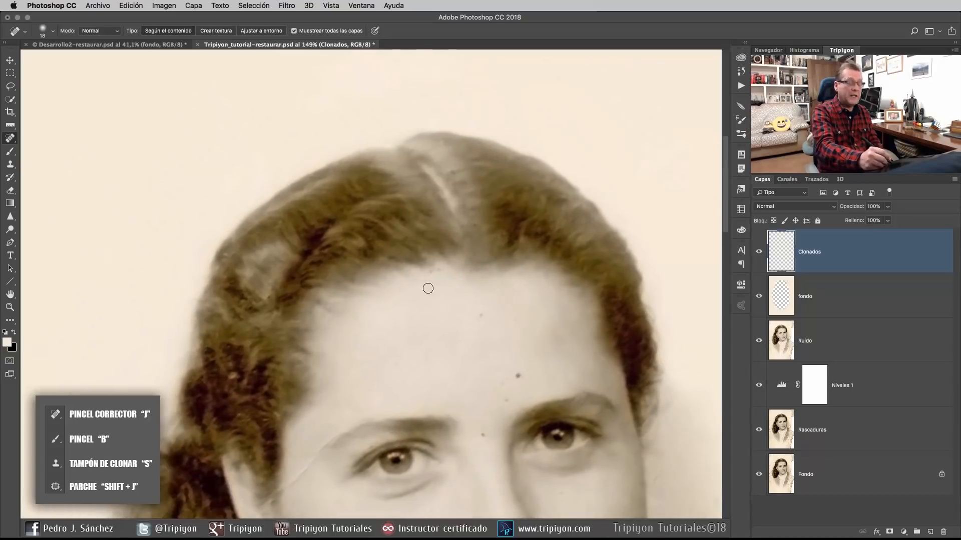
{"action": "left_click_drag", "start_coordinate": [432, 284], "coordinate": [440, 296]}
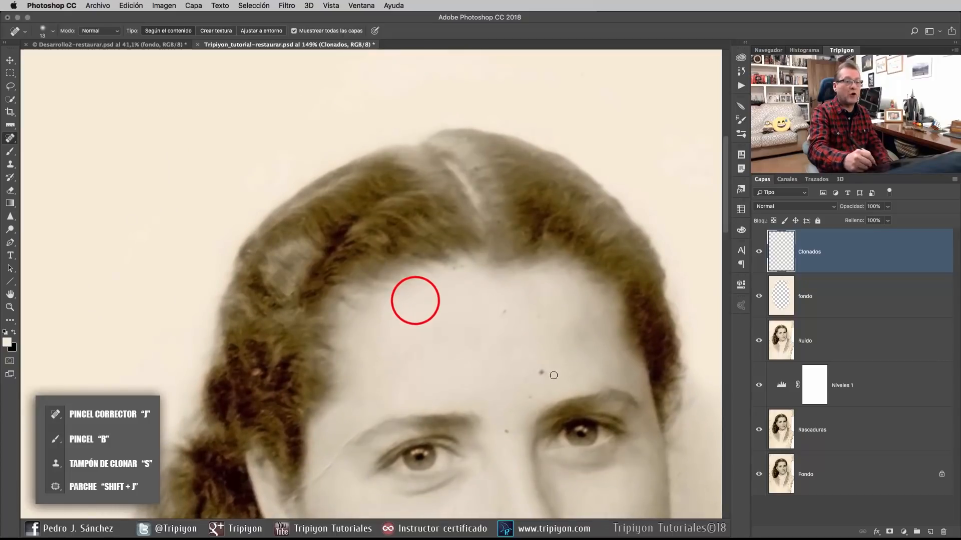
Step: Heal the small specks along the hairline, the hair parting and the left side of the hair
{"action": "left_click", "coordinate": [463, 268]}
{"action": "left_click", "coordinate": [454, 267]}
{"action": "left_click", "coordinate": [499, 221]}
{"action": "left_click", "coordinate": [475, 169]}
{"action": "left_click_drag", "start_coordinate": [497, 278], "coordinate": [443, 279]}
{"action": "left_click", "coordinate": [416, 137]}
{"action": "left_click", "coordinate": [205, 252]}
Step: Remove the dark spots on the forehead and between the eyebrows with the Spot Healing Brush
{"action": "left_click_drag", "start_coordinate": [398, 366], "coordinate": [349, 255]}
{"action": "left_click", "coordinate": [399, 206]}
{"action": "left_click", "coordinate": [436, 206]}
{"action": "left_click", "coordinate": [425, 176]}
{"action": "left_click", "coordinate": [437, 261]}
{"action": "left_click", "coordinate": [427, 269]}
{"action": "left_click", "coordinate": [428, 285]}
{"action": "left_click_drag", "start_coordinate": [453, 254], "coordinate": [435, 217]}
{"action": "left_click", "coordinate": [419, 232]}
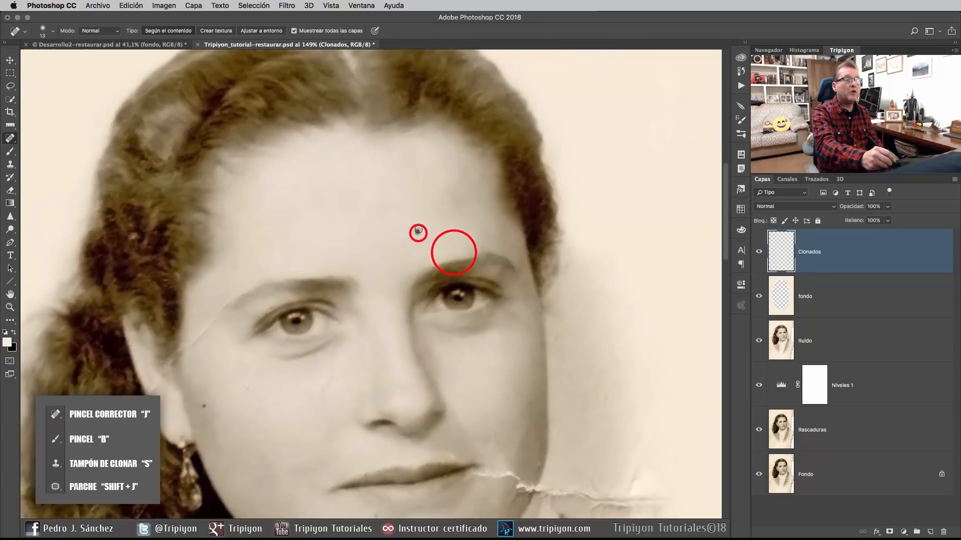
Step: Heal the blemishes beneath the left eye and on the left cheek
{"action": "left_click_drag", "start_coordinate": [394, 329], "coordinate": [390, 267]}
{"action": "left_click_drag", "start_coordinate": [330, 331], "coordinate": [398, 325]}
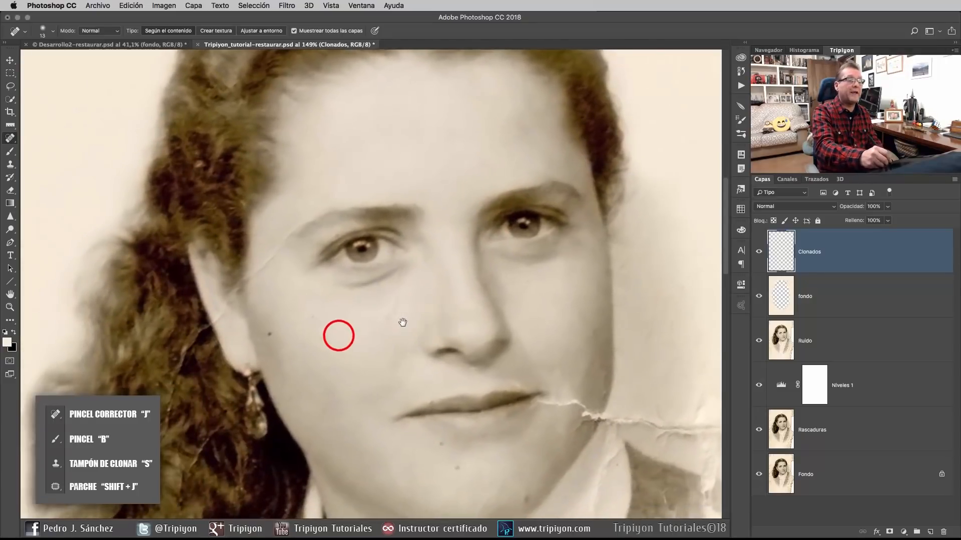
{"action": "left_click", "coordinate": [394, 295]}
{"action": "left_click", "coordinate": [396, 279]}
{"action": "left_click", "coordinate": [379, 281]}
{"action": "left_click", "coordinate": [315, 315]}
{"action": "left_click", "coordinate": [324, 339]}
Step: Try spot-healing the crease between the left ear and eyebrow, and undo those strokes
{"action": "mouse_move", "coordinate": [253, 273]}
{"action": "left_mouse_down"}
{"action": "mouse_move", "coordinate": [286, 229]}
{"action": "mouse_move", "coordinate": [285, 247]}
{"action": "left_mouse_up"}
{"action": "left_click", "coordinate": [274, 254]}
{"action": "left_click", "coordinate": [267, 253]}
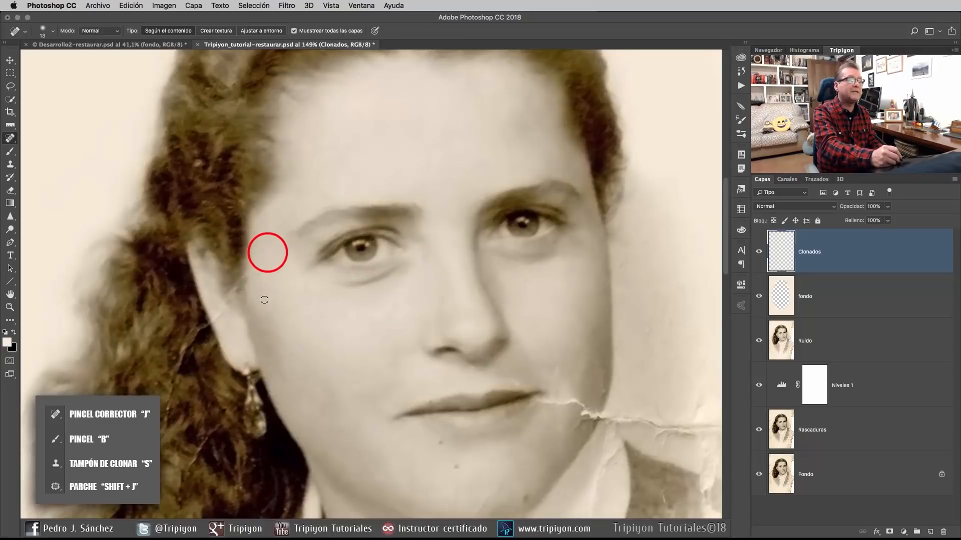
{"action": "left_click_drag", "start_coordinate": [260, 287], "coordinate": [299, 301]}
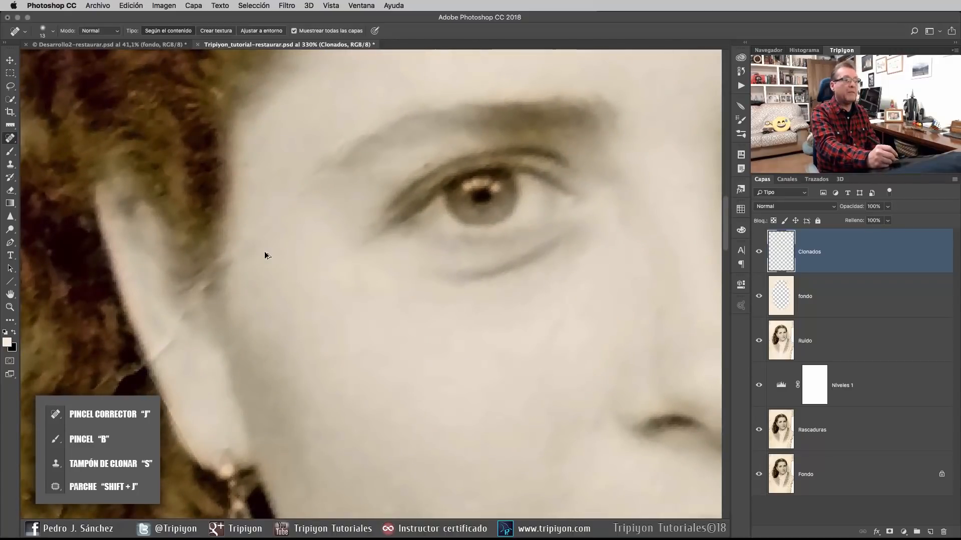
{"action": "key", "text": "ctrl+alt+z"}
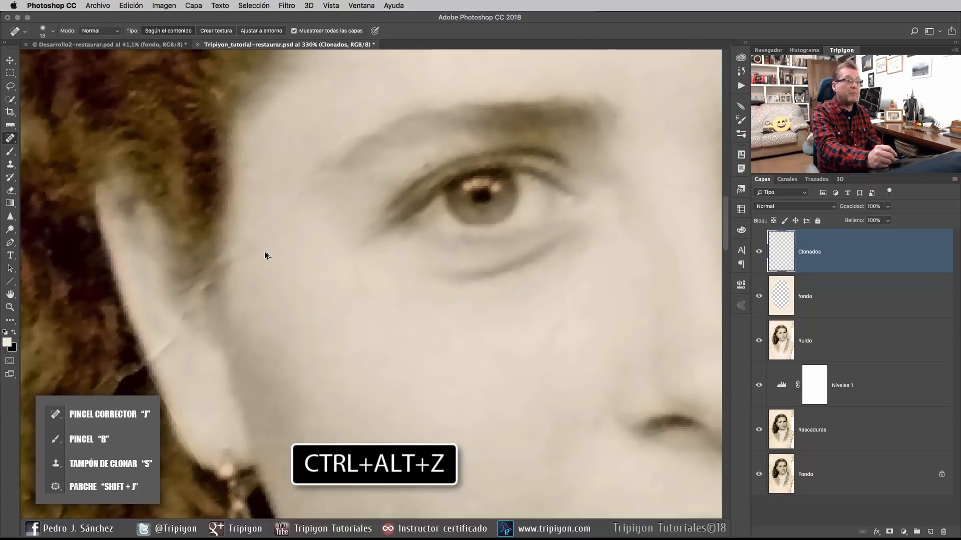
{"action": "key", "text": "ctrl+alt+z"}
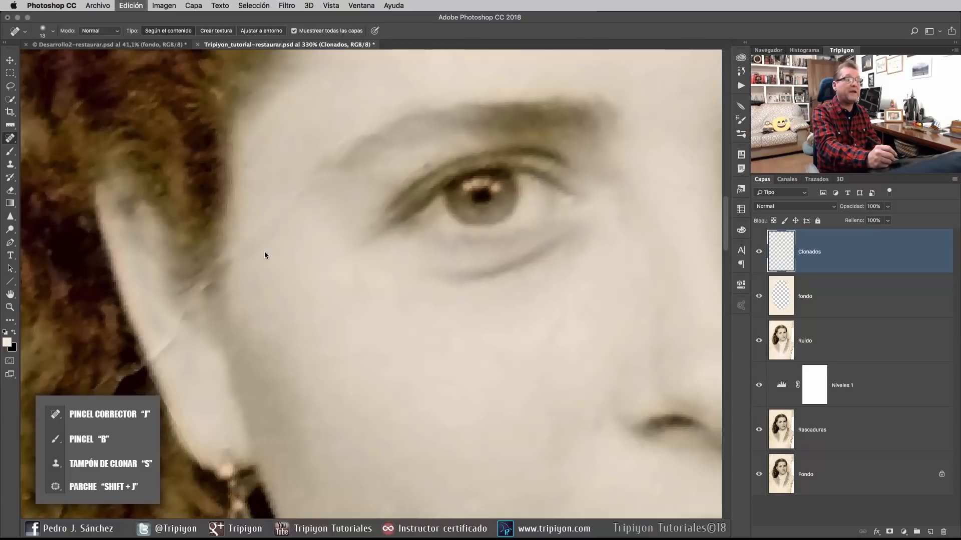
{"action": "scroll", "coordinate": [395, 289], "scroll_direction": "down", "scroll_amount": 3}
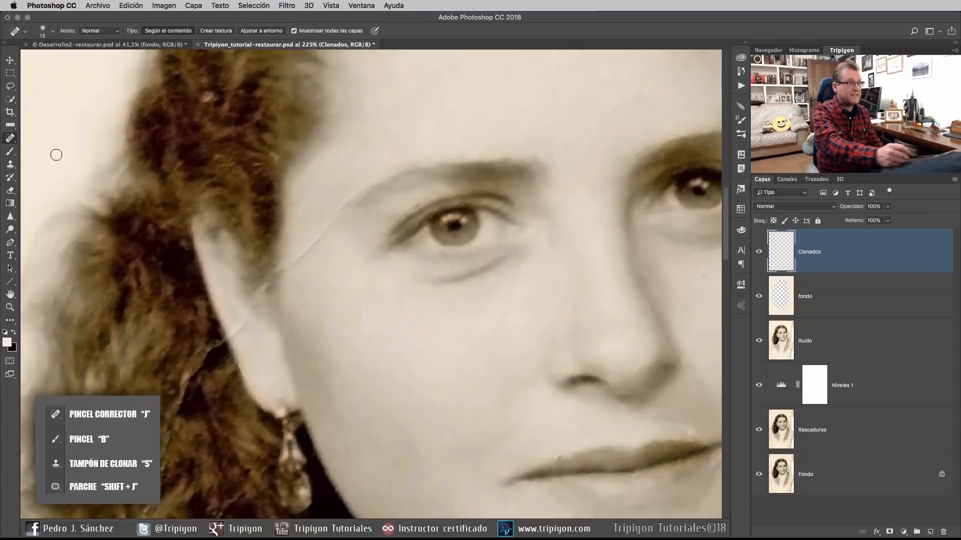
Step: Repair the crease across the left temple with the Patch tool
{"action": "right_click", "coordinate": [10, 138]}
{"action": "left_click", "coordinate": [55, 155]}
{"action": "mouse_move", "coordinate": [286, 260]}
{"action": "left_mouse_down"}
{"action": "mouse_move", "coordinate": [319, 229]}
{"action": "mouse_move", "coordinate": [331, 235]}
{"action": "mouse_move", "coordinate": [301, 263]}
{"action": "mouse_move", "coordinate": [307, 251]}
{"action": "mouse_move", "coordinate": [332, 294]}
{"action": "mouse_move", "coordinate": [321, 313]}
{"action": "mouse_move", "coordinate": [325, 279]}
{"action": "left_mouse_up"}
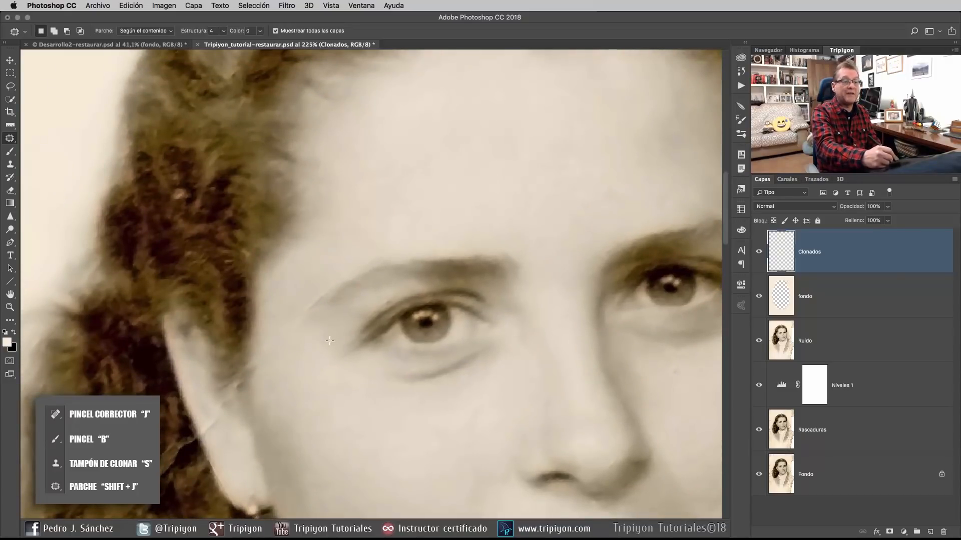
Step: Return to the Spot Healing Brush and erase the crease remnants from the left temple to the outer end of the eyebrow
{"action": "left_click", "coordinate": [9, 142]}
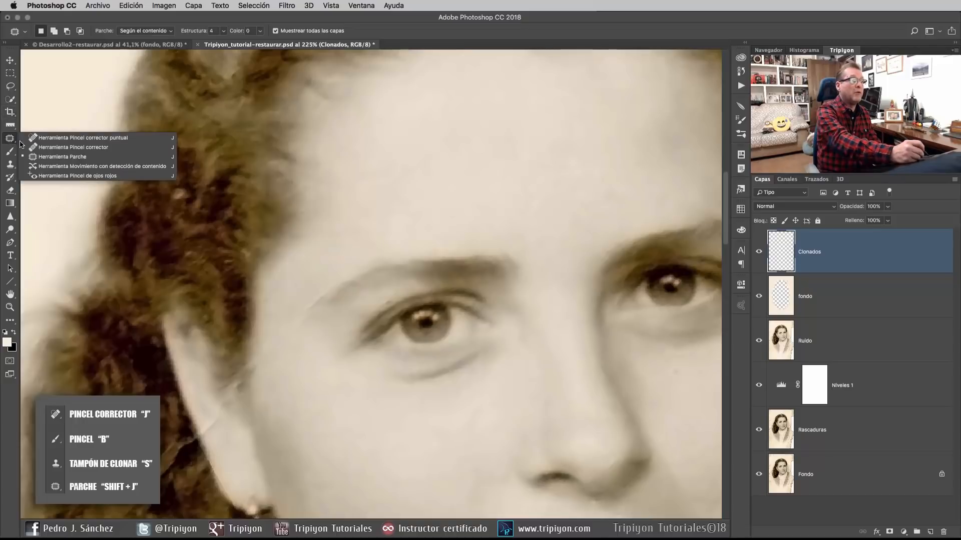
{"action": "left_click", "coordinate": [68, 136]}
{"action": "mouse_move", "coordinate": [300, 319]}
{"action": "left_mouse_down"}
{"action": "mouse_move", "coordinate": [317, 301]}
{"action": "mouse_move", "coordinate": [287, 334]}
{"action": "left_mouse_up"}
{"action": "left_click_drag", "start_coordinate": [320, 305], "coordinate": [328, 290]}
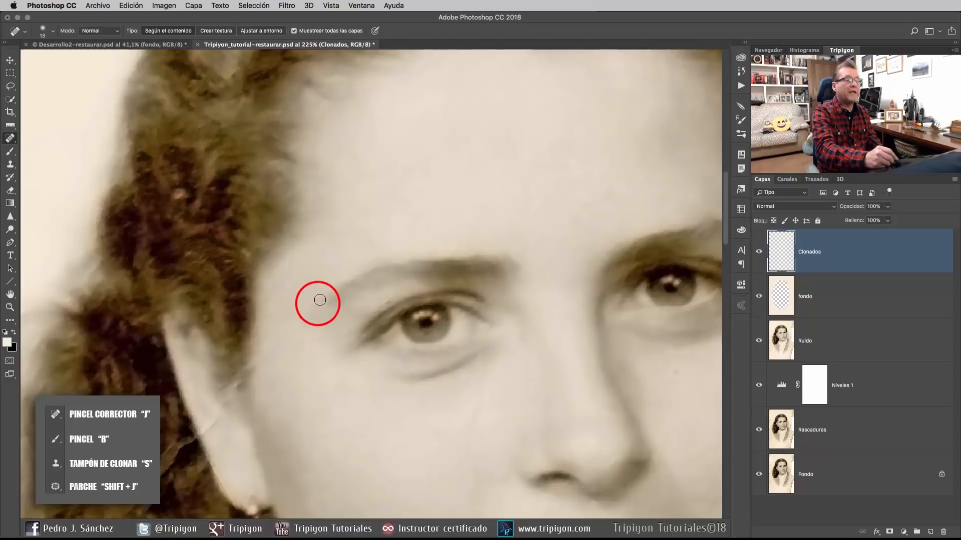
{"action": "left_click", "coordinate": [330, 288]}
{"action": "left_click", "coordinate": [337, 283]}
{"action": "left_click", "coordinate": [375, 260]}
{"action": "left_click", "coordinate": [268, 305]}
{"action": "left_click", "coordinate": [389, 302]}
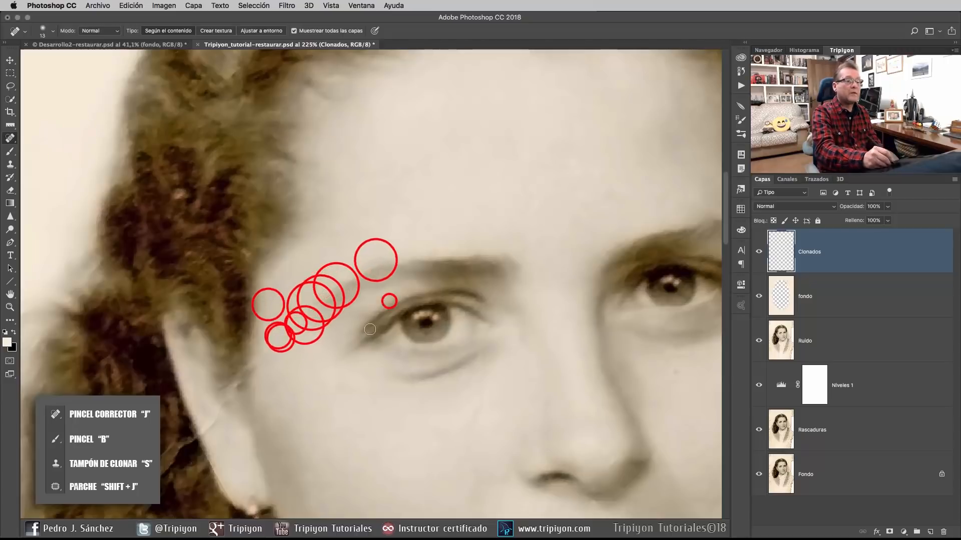
Step: Heal the crease crossing the left ear with the Spot Healing Brush
{"action": "left_click_drag", "start_coordinate": [403, 418], "coordinate": [412, 293]}
{"action": "left_click", "coordinate": [253, 250]}
{"action": "left_click", "coordinate": [242, 269]}
{"action": "left_click", "coordinate": [223, 294]}
Step: Heal the small blemishes around the nose and on the right cheek
{"action": "left_click_drag", "start_coordinate": [489, 372], "coordinate": [300, 275]}
{"action": "left_click", "coordinate": [356, 329]}
{"action": "left_click", "coordinate": [485, 301]}
{"action": "left_click", "coordinate": [546, 219]}
{"action": "left_click_drag", "start_coordinate": [436, 228], "coordinate": [441, 343]}
{"action": "left_click_drag", "start_coordinate": [527, 339], "coordinate": [311, 178]}
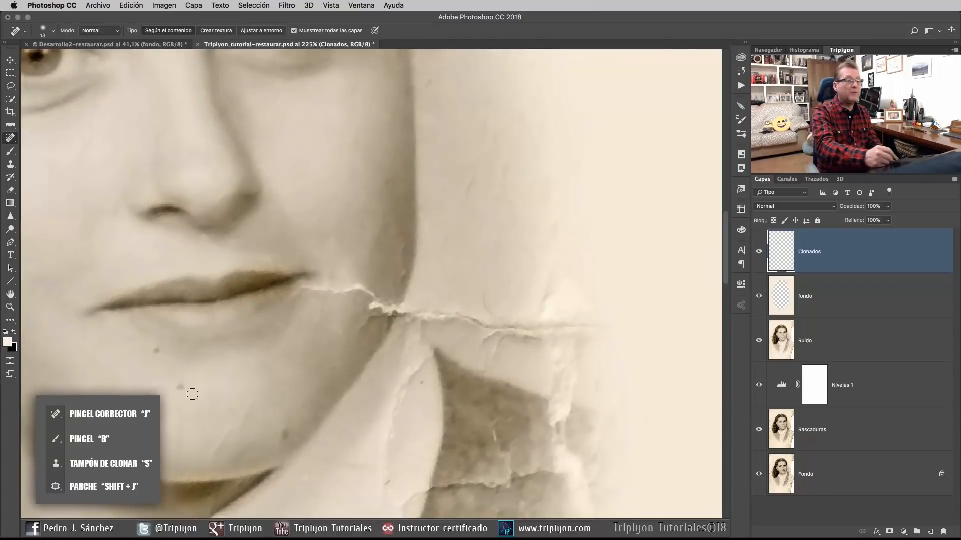
Step: Remove the dark spots below the lips and on the chin with the Spot Healing Brush
{"action": "left_click_drag", "start_coordinate": [204, 388], "coordinate": [349, 343]}
{"action": "left_click", "coordinate": [315, 348]}
{"action": "left_click", "coordinate": [293, 313]}
{"action": "mouse_move", "coordinate": [392, 367]}
{"action": "left_mouse_down"}
{"action": "mouse_move", "coordinate": [380, 391]}
{"action": "mouse_move", "coordinate": [370, 368]}
{"action": "mouse_move", "coordinate": [363, 396]}
{"action": "mouse_move", "coordinate": [421, 399]}
{"action": "mouse_move", "coordinate": [348, 416]}
{"action": "left_mouse_up"}
{"action": "left_click", "coordinate": [371, 369]}
{"action": "left_click", "coordinate": [421, 400]}
{"action": "left_click", "coordinate": [375, 393]}
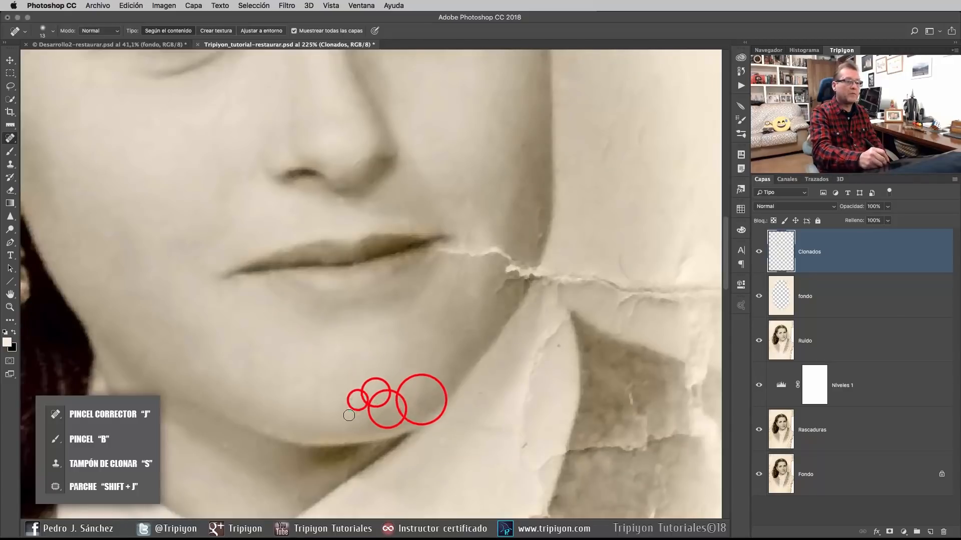
Step: Heal the small spots on the lower cheek and along the jaw above the collar with the Spot Healing Brush
{"action": "left_click", "coordinate": [483, 290]}
{"action": "left_click_drag", "start_coordinate": [424, 210], "coordinate": [426, 378]}
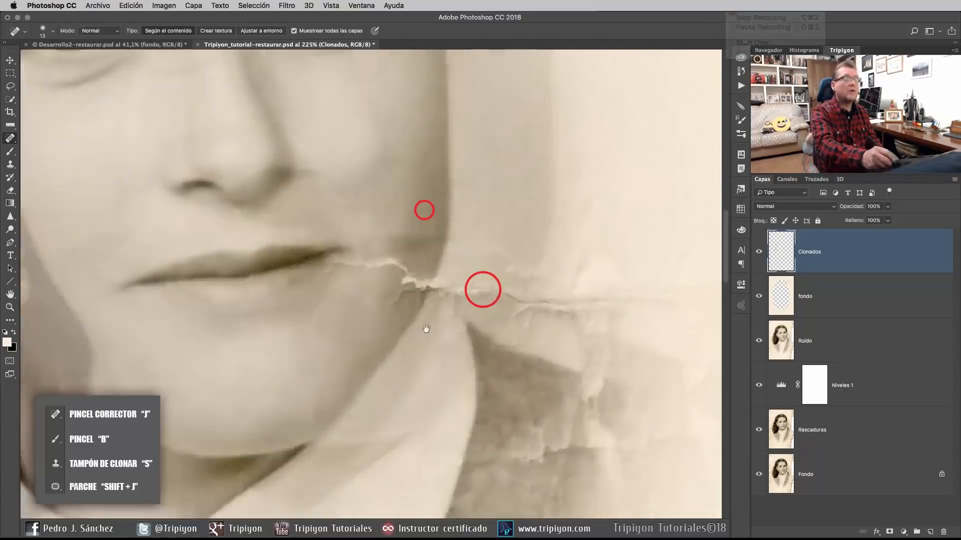
{"action": "left_click_drag", "start_coordinate": [412, 337], "coordinate": [393, 357]}
{"action": "left_click", "coordinate": [415, 341]}
{"action": "left_click", "coordinate": [338, 437]}
{"action": "left_click", "coordinate": [321, 452]}
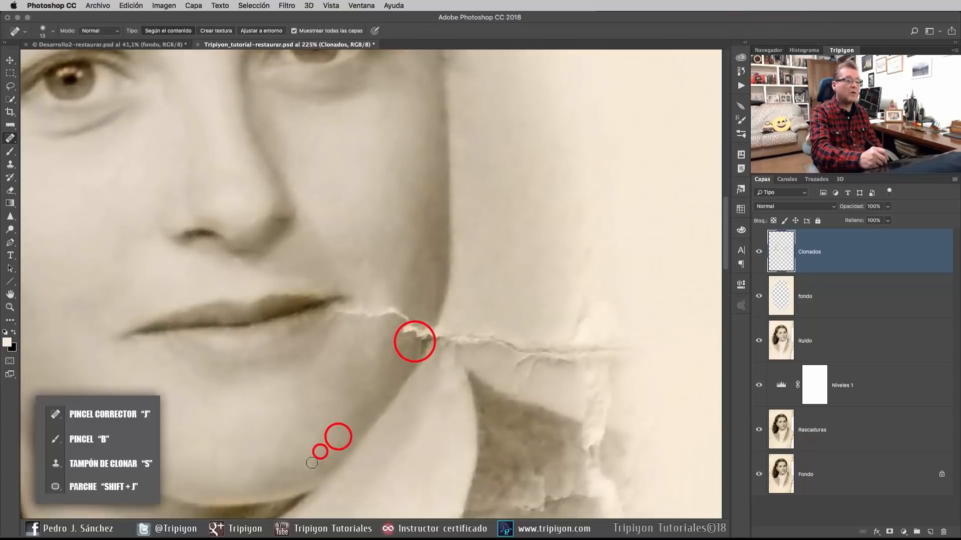
Step: Heal the remaining small marks around the tip of the nose and on the cheek beside it
{"action": "left_click_drag", "start_coordinate": [389, 249], "coordinate": [475, 283]}
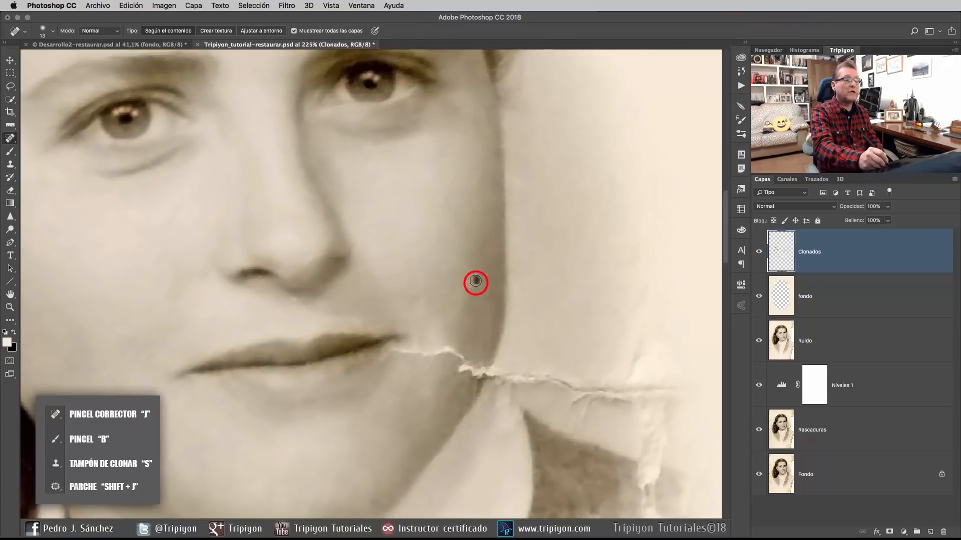
{"action": "left_click", "coordinate": [314, 260]}
{"action": "left_click", "coordinate": [324, 279]}
{"action": "left_click", "coordinate": [290, 285]}
{"action": "right_click", "coordinate": [398, 302]}
{"action": "left_click", "coordinate": [420, 308]}
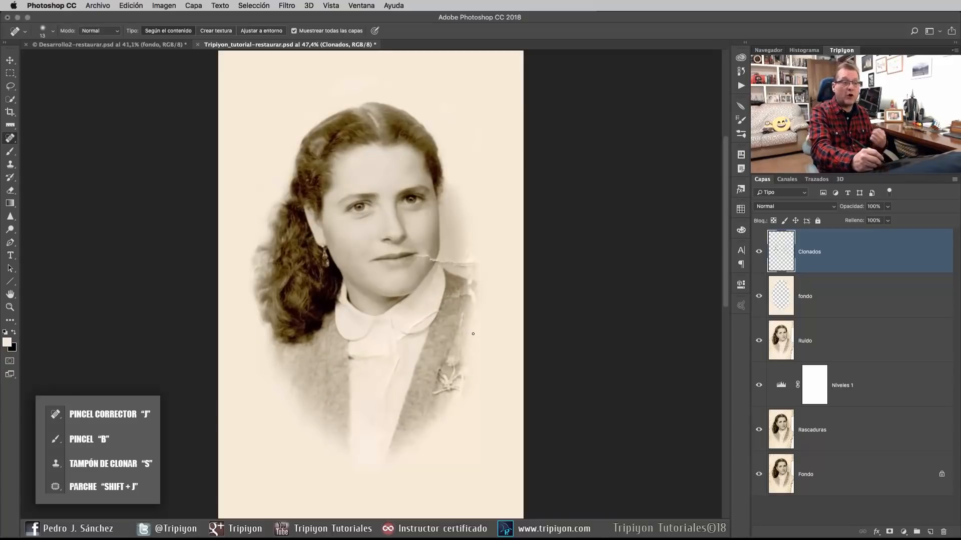
Step: Heal the start of the crease at the corner of the mouth with the Spot Healing Brush
{"action": "left_click_drag", "start_coordinate": [464, 281], "coordinate": [527, 290]}
{"action": "left_click_drag", "start_coordinate": [364, 263], "coordinate": [417, 348]}
{"action": "left_click", "coordinate": [333, 280]}
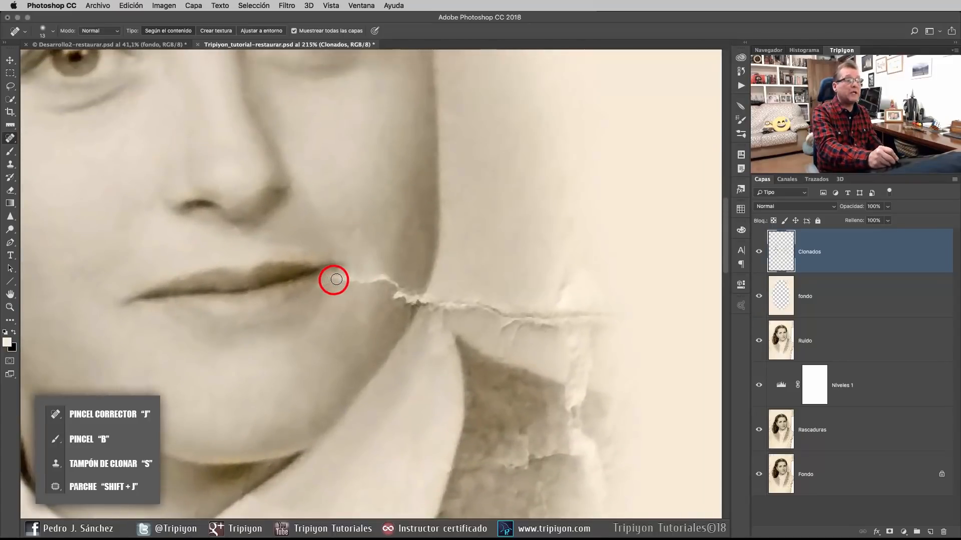
{"action": "left_click", "coordinate": [330, 278]}
{"action": "left_click", "coordinate": [327, 281]}
{"action": "left_click", "coordinate": [339, 277]}
{"action": "left_click", "coordinate": [349, 276]}
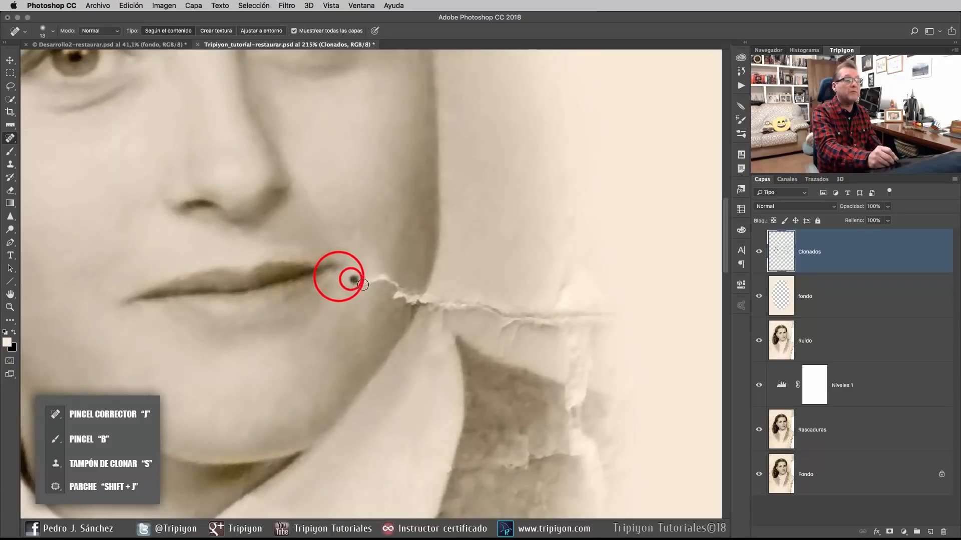
Step: Switch to the Patch tool and replace the cheek crease from the mouth corner to the jawline with clean neighbouring skin
{"action": "right_click", "coordinate": [14, 144]}
{"action": "left_click", "coordinate": [40, 157]}
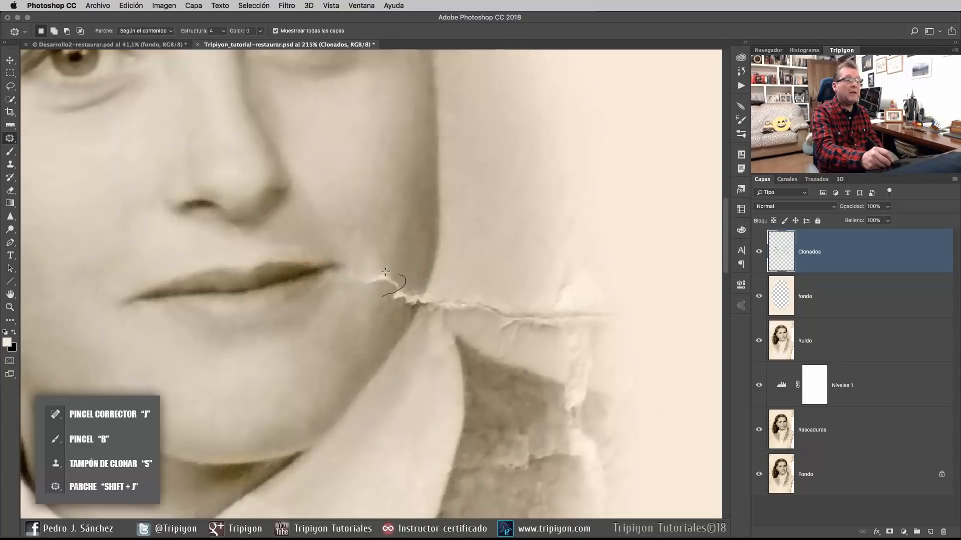
{"action": "left_click_drag", "start_coordinate": [382, 288], "coordinate": [356, 328]}
{"action": "left_click", "coordinate": [404, 254]}
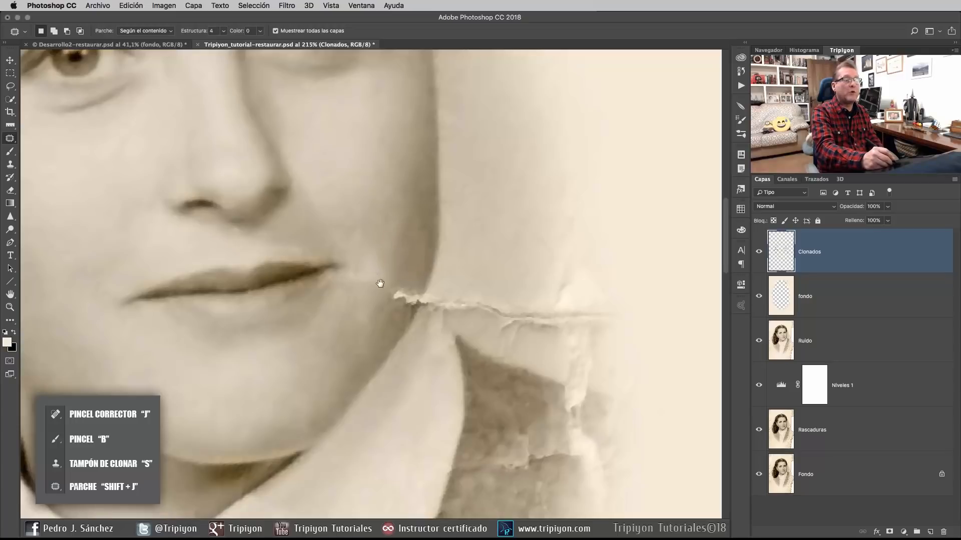
{"action": "mouse_move", "coordinate": [424, 289]}
{"action": "left_mouse_down"}
{"action": "mouse_move", "coordinate": [397, 325]}
{"action": "mouse_move", "coordinate": [389, 305]}
{"action": "mouse_move", "coordinate": [410, 289]}
{"action": "mouse_move", "coordinate": [403, 304]}
{"action": "mouse_move", "coordinate": [419, 269]}
{"action": "left_mouse_up"}
{"action": "left_click", "coordinate": [419, 269]}
{"action": "left_click_drag", "start_coordinate": [384, 342], "coordinate": [373, 308]}
{"action": "scroll", "coordinate": [380, 323], "scroll_direction": "left", "scroll_amount": 3}
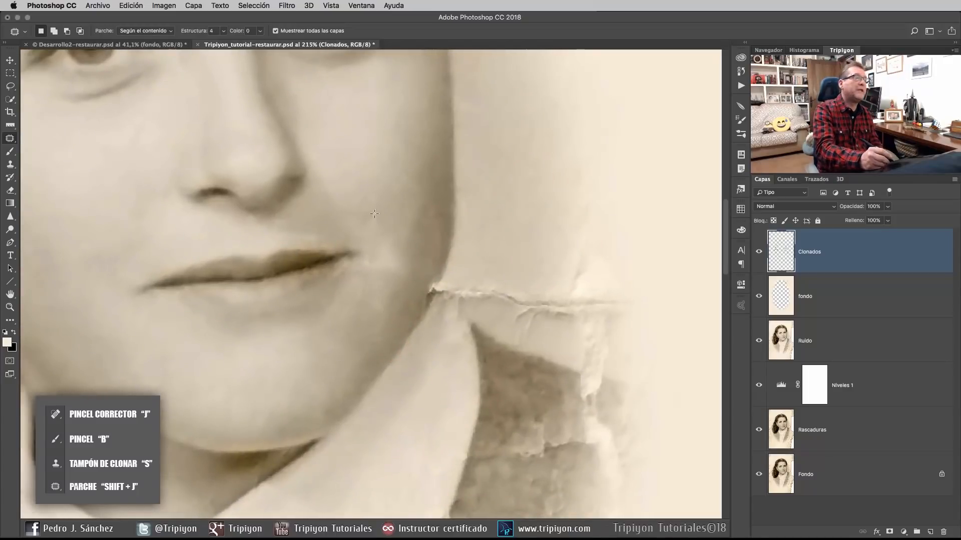
Step: With the Clone Stamp and a 17-pixel brush, clone clean cheek skin over the light crease remnants beside the mouth corner
{"action": "key", "text": "s"}
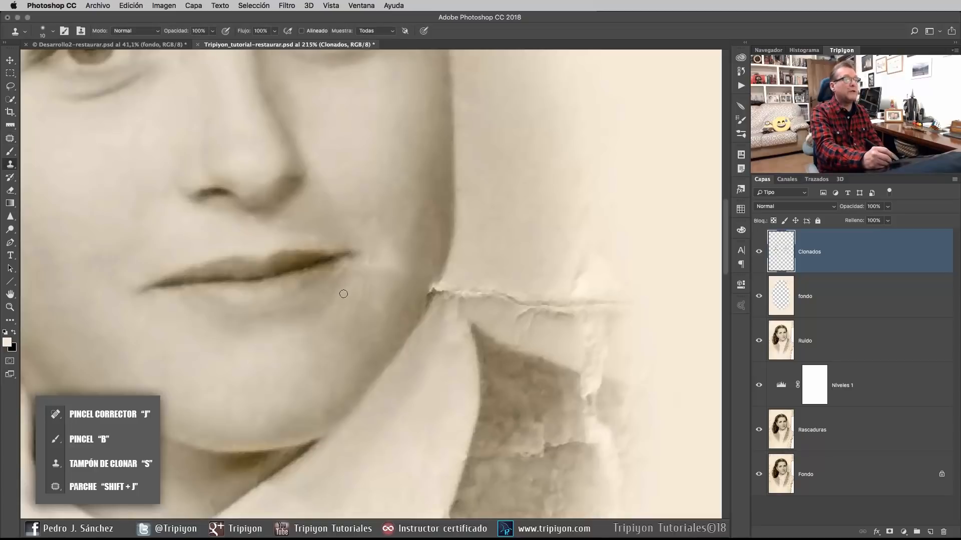
{"action": "scroll", "coordinate": [380, 274], "scroll_direction": "up", "scroll_amount": 2}
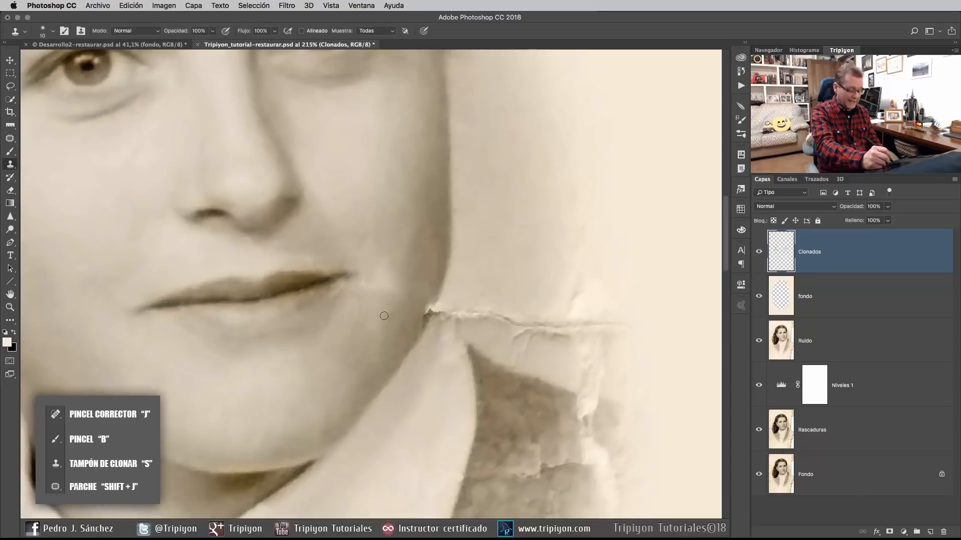
{"action": "key", "text": "bracketright"}
{"action": "left_click_drag", "start_coordinate": [374, 324], "coordinate": [385, 337]}
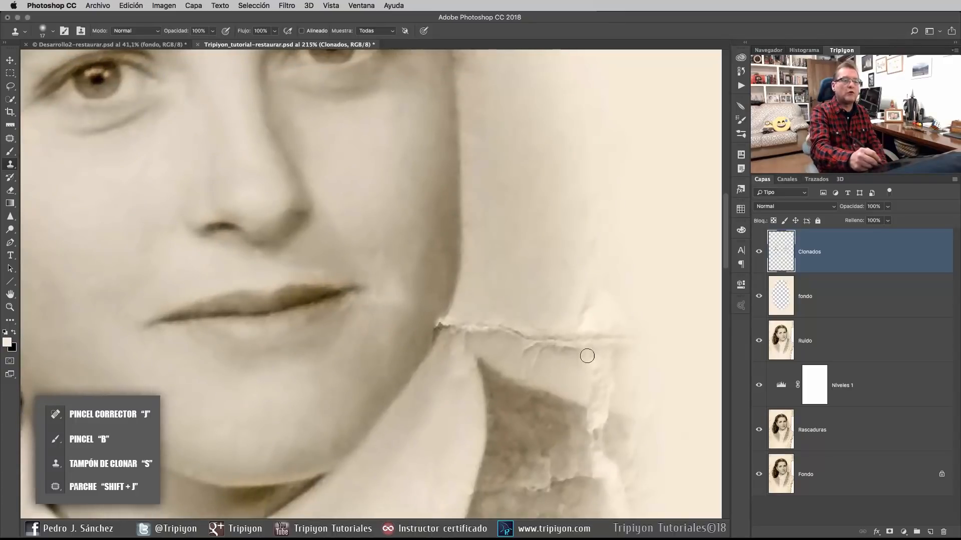
{"action": "mouse_move", "coordinate": [416, 328]}
{"action": "left_mouse_down"}
{"action": "mouse_move", "coordinate": [375, 325]}
{"action": "mouse_move", "coordinate": [348, 350]}
{"action": "mouse_move", "coordinate": [356, 362]}
{"action": "mouse_move", "coordinate": [358, 348]}
{"action": "mouse_move", "coordinate": [401, 346]}
{"action": "left_mouse_up"}
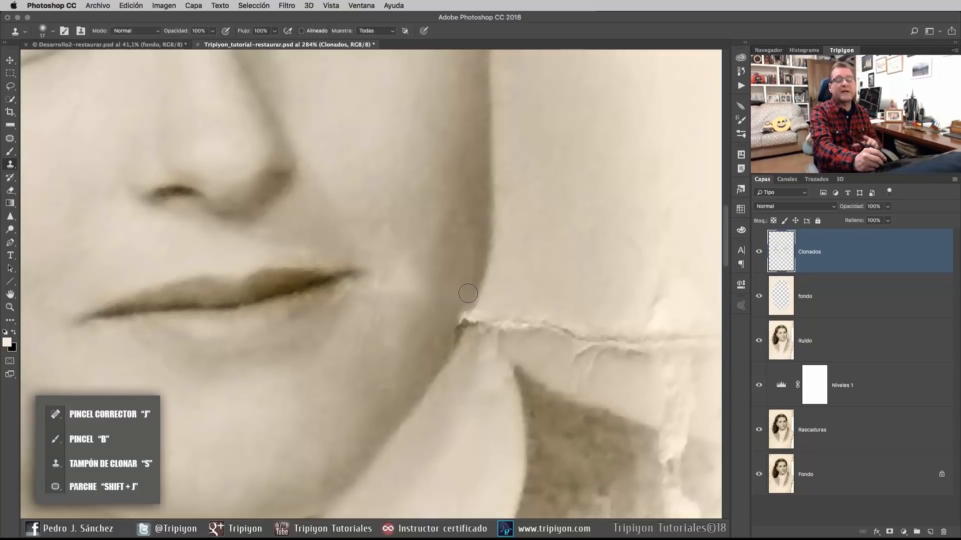
{"action": "scroll", "coordinate": [390, 359], "scroll_direction": "down", "scroll_amount": 1}
{"action": "left_click", "coordinate": [392, 359], "text": "alt"}
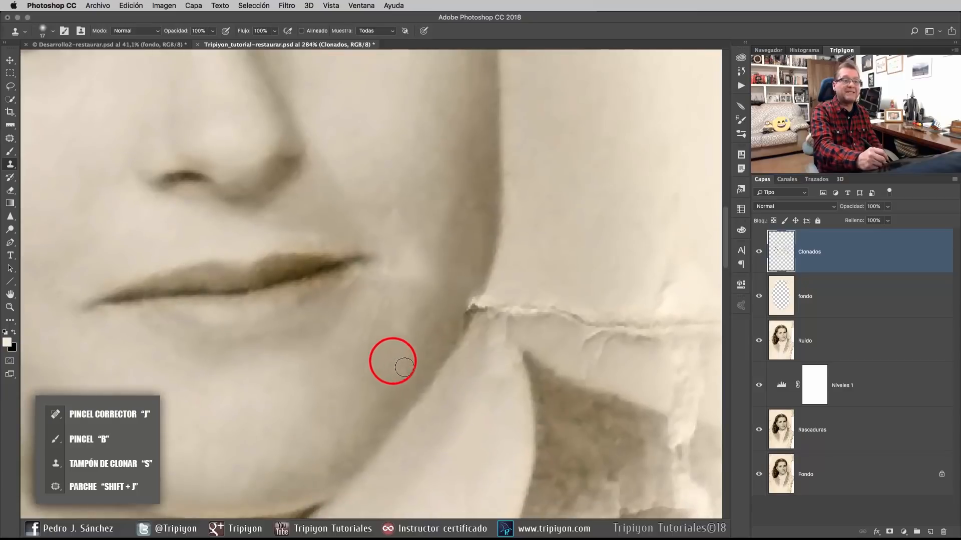
{"action": "key", "text": "alt"}
{"action": "left_click", "coordinate": [438, 235], "text": "alt"}
{"action": "mouse_move", "coordinate": [423, 267]}
{"action": "left_mouse_down"}
{"action": "mouse_move", "coordinate": [412, 246]}
{"action": "mouse_move", "coordinate": [426, 263]}
{"action": "mouse_move", "coordinate": [412, 275]}
{"action": "mouse_move", "coordinate": [391, 255]}
{"action": "left_mouse_up"}
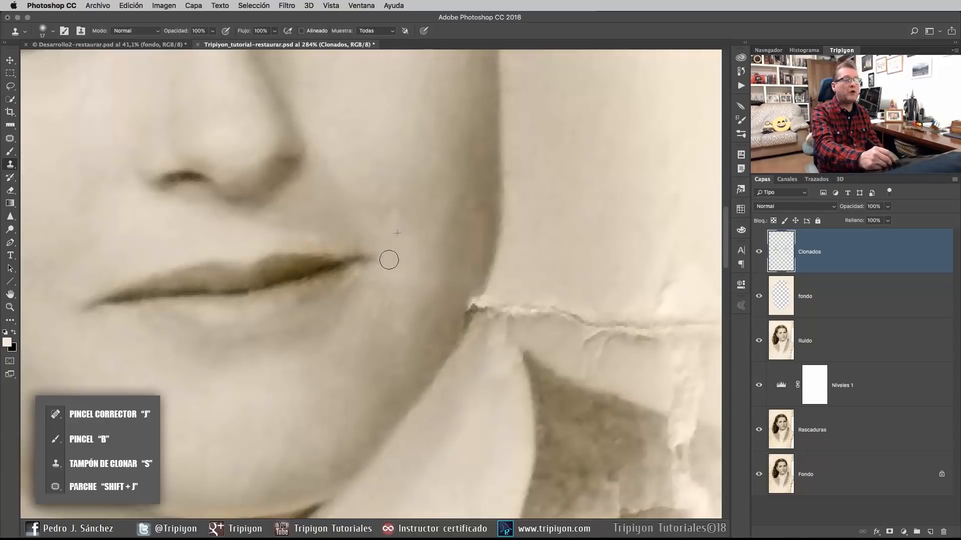
{"action": "left_click", "coordinate": [389, 272]}
{"action": "left_click", "coordinate": [413, 244]}
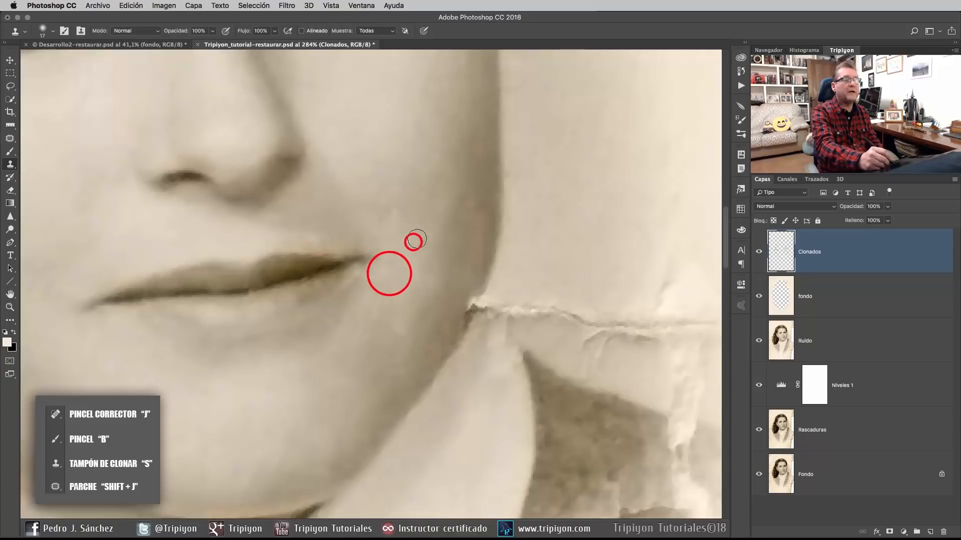
Step: Compare the photo with the Clonados layer hidden and shown, and clone smooth skin over the blotches on the lower cheek
{"action": "left_click_drag", "start_coordinate": [453, 246], "coordinate": [453, 224]}
{"action": "left_click", "coordinate": [759, 252]}
{"action": "left_click", "coordinate": [759, 252]}
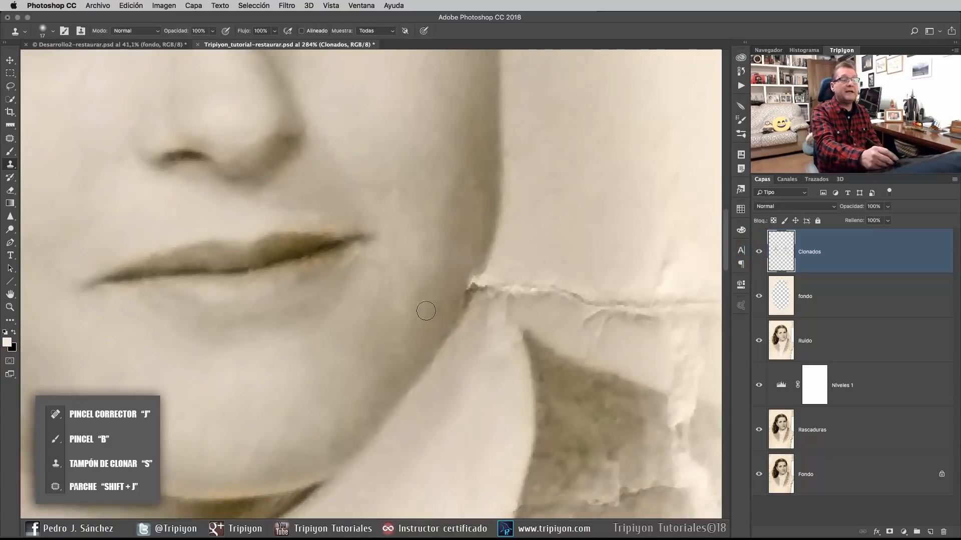
{"action": "left_click", "coordinate": [383, 335], "text": "alt"}
{"action": "left_click", "coordinate": [409, 308]}
{"action": "left_click", "coordinate": [407, 322]}
{"action": "left_click", "coordinate": [428, 329], "text": "alt"}
{"action": "left_click", "coordinate": [398, 351]}
{"action": "left_click", "coordinate": [403, 334], "text": "alt"}
{"action": "left_click", "coordinate": [391, 353]}
Step: Even out the skin between the mouth corner and the chin with the Clone Stamp
{"action": "left_click", "coordinate": [379, 318], "text": "alt"}
{"action": "left_click", "coordinate": [370, 299], "text": "alt"}
{"action": "left_click", "coordinate": [359, 311]}
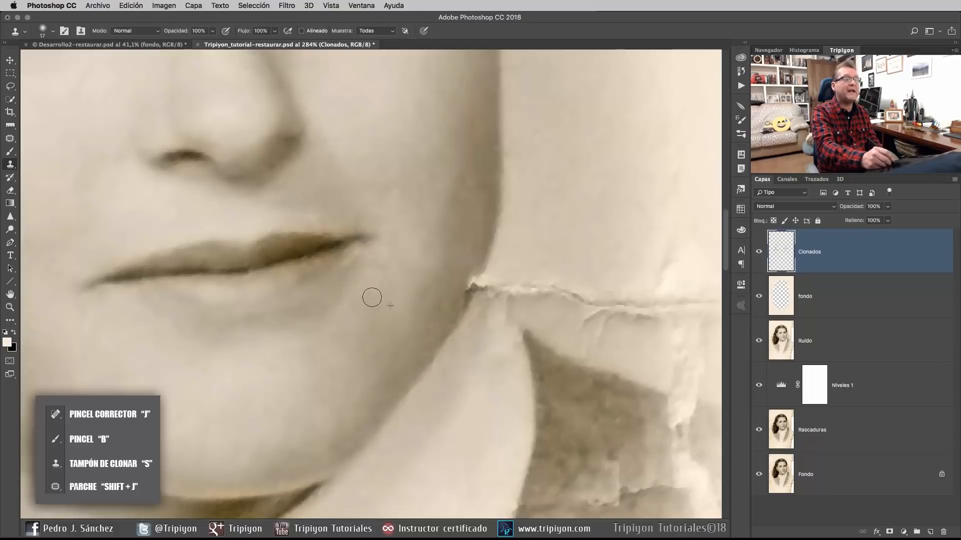
{"action": "left_click", "coordinate": [362, 281]}
{"action": "left_click", "coordinate": [383, 274]}
{"action": "left_click", "coordinate": [391, 283]}
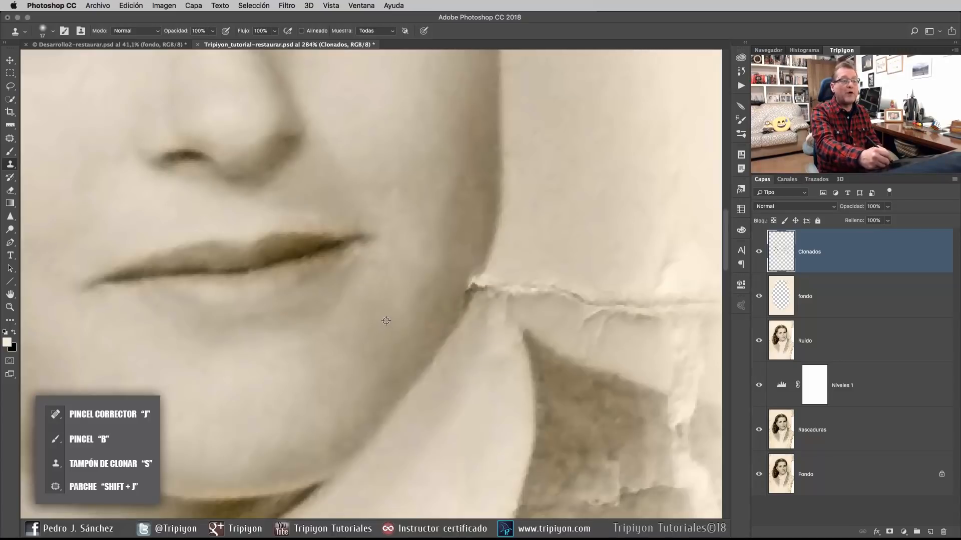
{"action": "left_click", "coordinate": [429, 300], "text": "alt"}
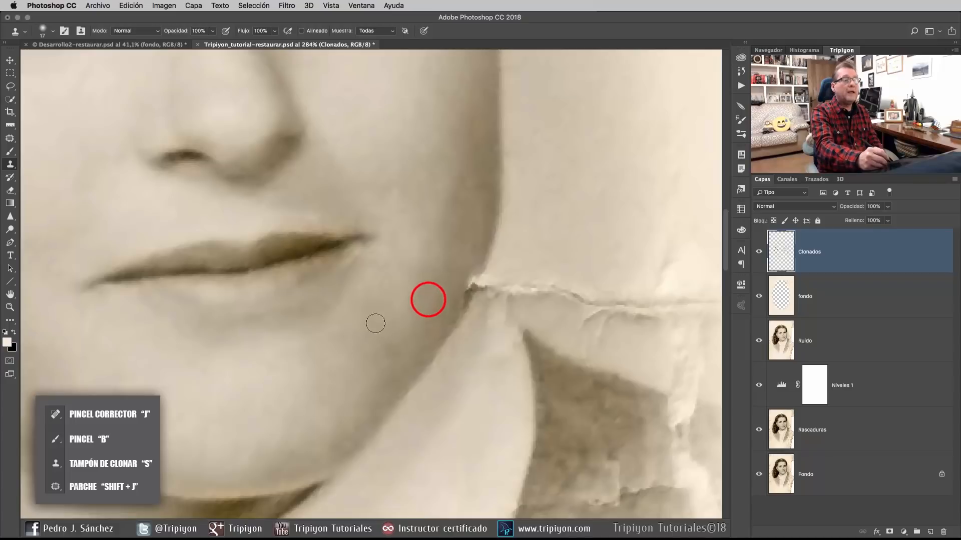
{"action": "left_click", "coordinate": [382, 320]}
Step: Reduce the Clone Stamp brush to 8 pixels and clean the lower lip's edge up to the mouth corner
{"action": "scroll", "coordinate": [408, 343], "scroll_direction": "up", "scroll_amount": 5}
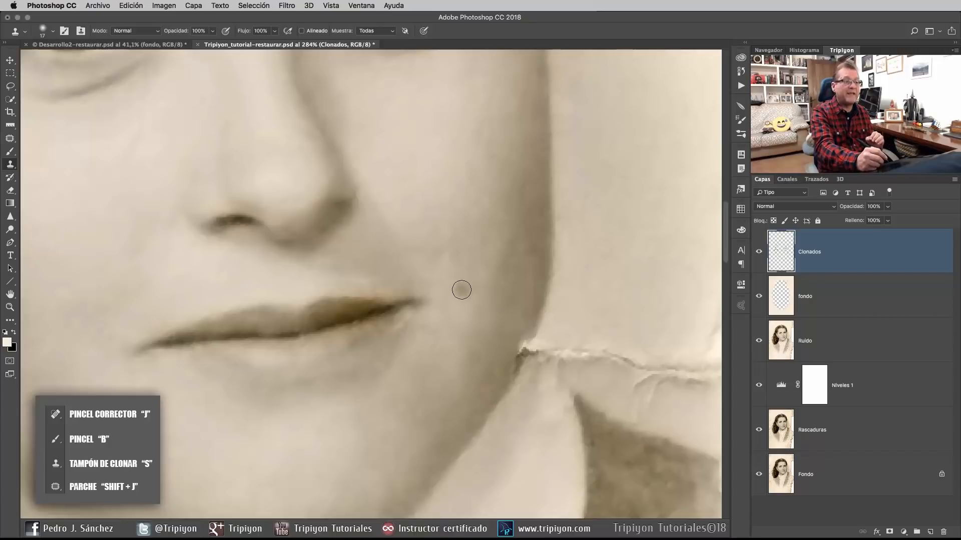
{"action": "left_click_drag", "start_coordinate": [398, 341], "coordinate": [391, 344]}
{"action": "left_click", "coordinate": [383, 342]}
{"action": "left_click", "coordinate": [393, 332]}
{"action": "left_click", "coordinate": [410, 311]}
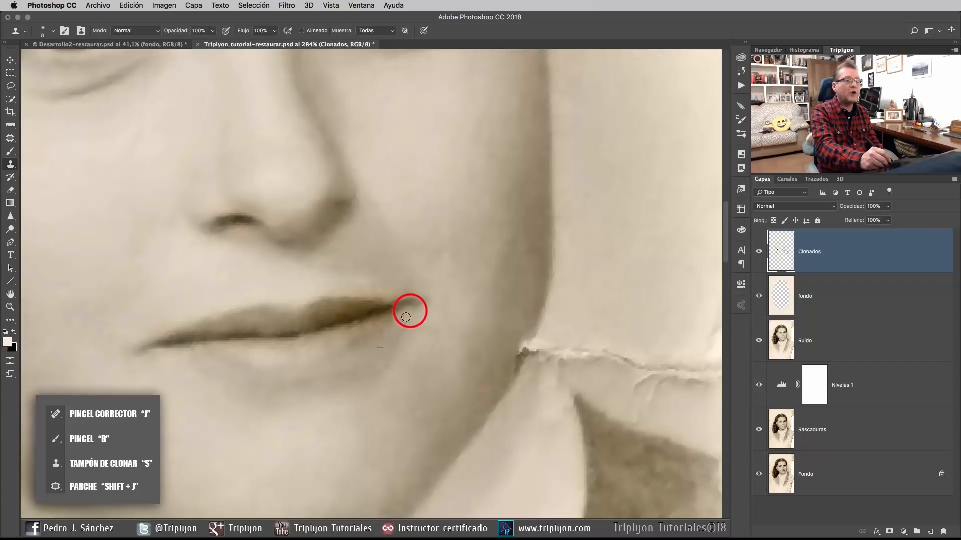
{"action": "left_click", "coordinate": [405, 322]}
{"action": "left_click", "coordinate": [366, 328]}
{"action": "left_click", "coordinate": [390, 316]}
{"action": "left_click", "coordinate": [403, 304]}
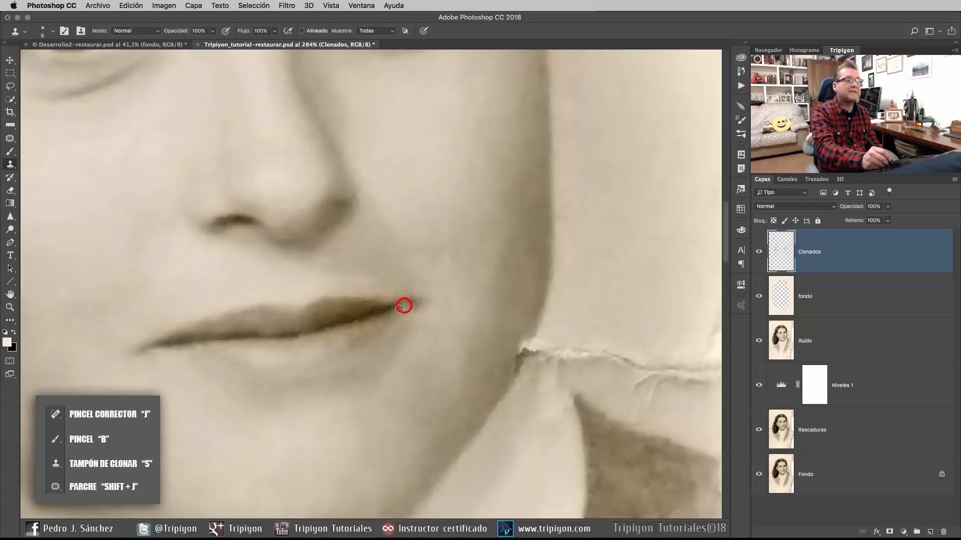
{"action": "left_click", "coordinate": [399, 308]}
Step: Touch up the darker part of the lower lip and the adjoining skin with the Clone Stamp
{"action": "left_click_drag", "start_coordinate": [459, 384], "coordinate": [304, 314]}
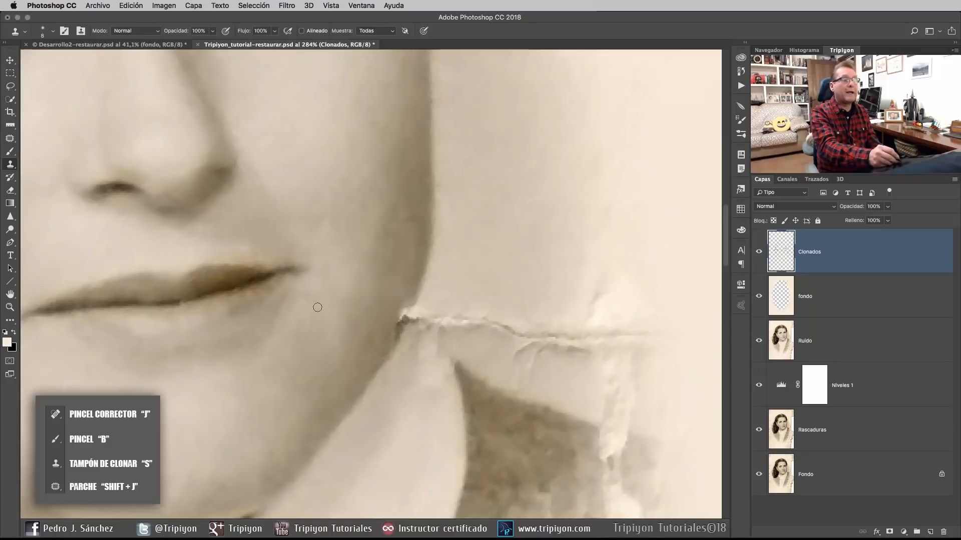
{"action": "left_click", "coordinate": [332, 339]}
{"action": "left_click_drag", "start_coordinate": [297, 314], "coordinate": [356, 333]}
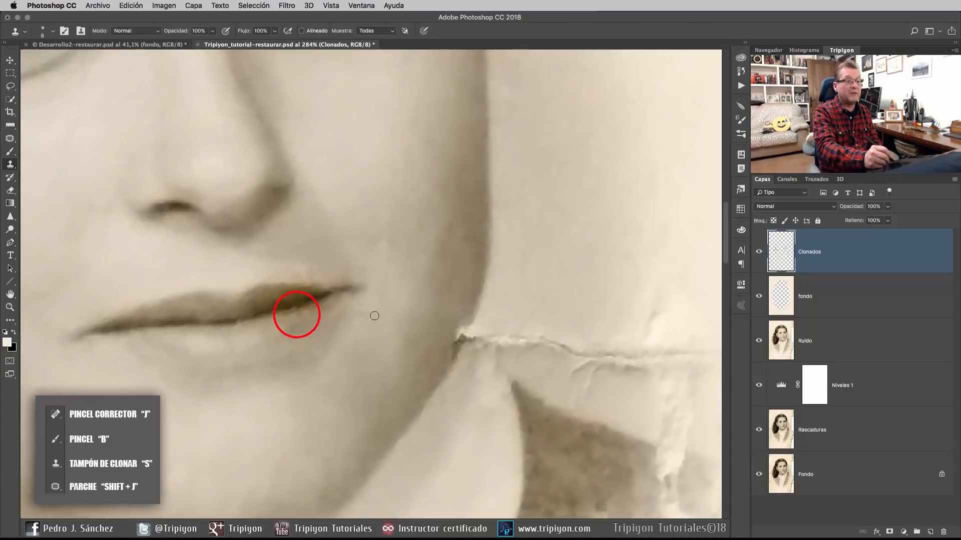
{"action": "left_click", "coordinate": [397, 266]}
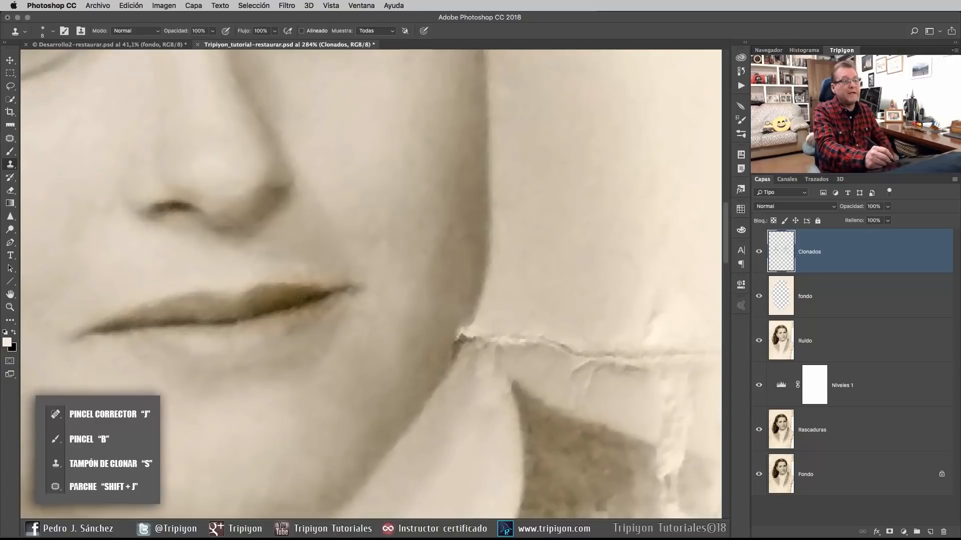
Step: Rebuild the jawline where the crease meets the collar tip by cloning from the intact jaw edge
{"action": "left_click_drag", "start_coordinate": [406, 316], "coordinate": [304, 239]}
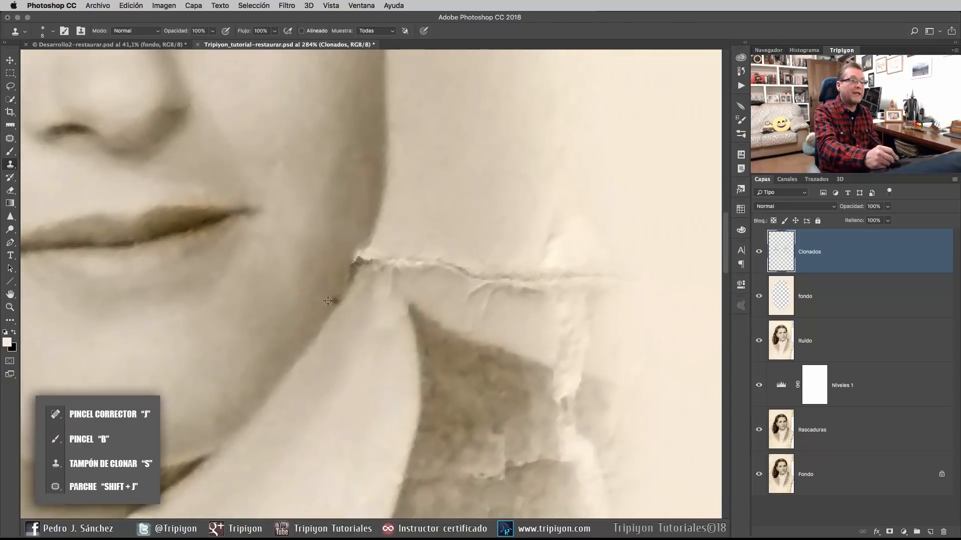
{"action": "left_click_drag", "start_coordinate": [341, 274], "coordinate": [366, 242]}
{"action": "left_click", "coordinate": [356, 246]}
{"action": "left_click", "coordinate": [354, 247]}
{"action": "left_click", "coordinate": [373, 205], "text": "alt"}
{"action": "left_click", "coordinate": [366, 234]}
{"action": "left_click", "coordinate": [367, 236]}
{"action": "left_click", "coordinate": [366, 238]}
{"action": "left_click", "coordinate": [363, 241]}
{"action": "left_click", "coordinate": [358, 252], "text": "alt"}
{"action": "left_click", "coordinate": [361, 238]}
{"action": "left_click", "coordinate": [358, 240]}
{"action": "left_click", "coordinate": [353, 256]}
{"action": "scroll", "coordinate": [377, 267], "scroll_direction": "up", "scroll_amount": 3}
{"action": "left_click", "coordinate": [341, 179]}
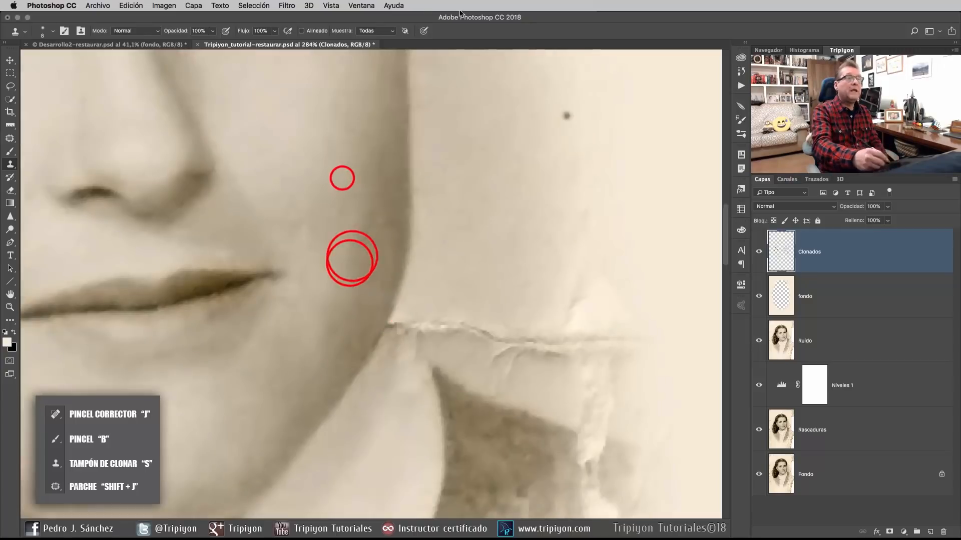
{"action": "left_click", "coordinate": [394, 32]}
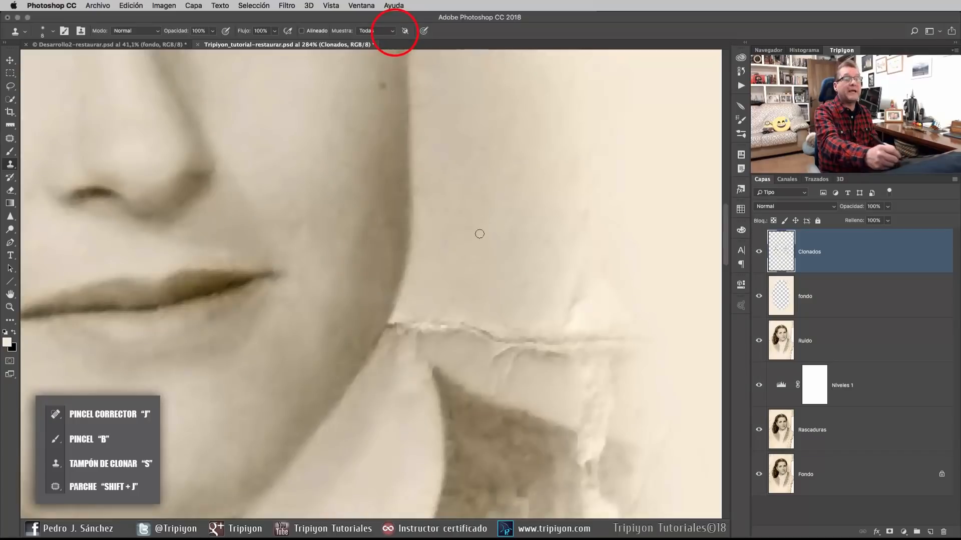
{"action": "left_click", "coordinate": [524, 364]}
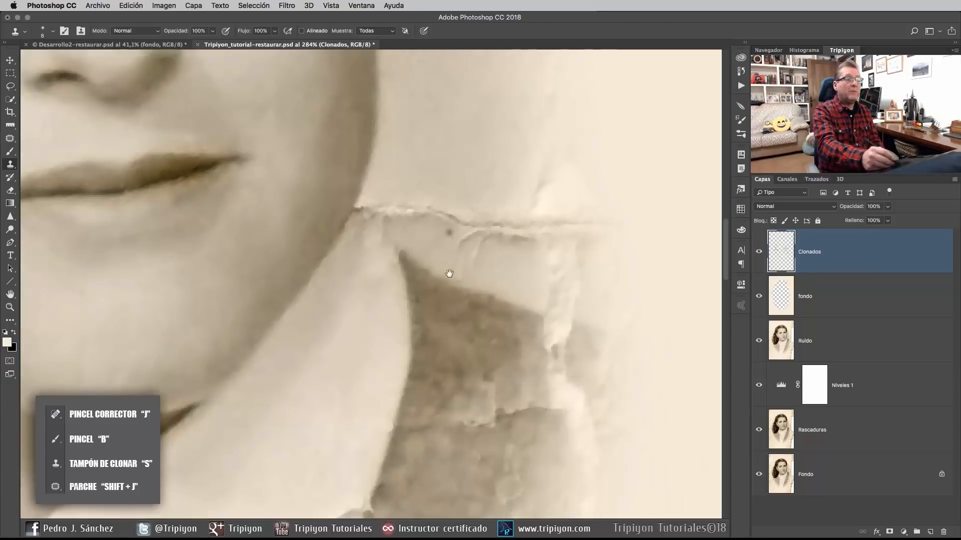
{"action": "left_click_drag", "start_coordinate": [447, 281], "coordinate": [442, 324]}
{"action": "left_click", "coordinate": [474, 308]}
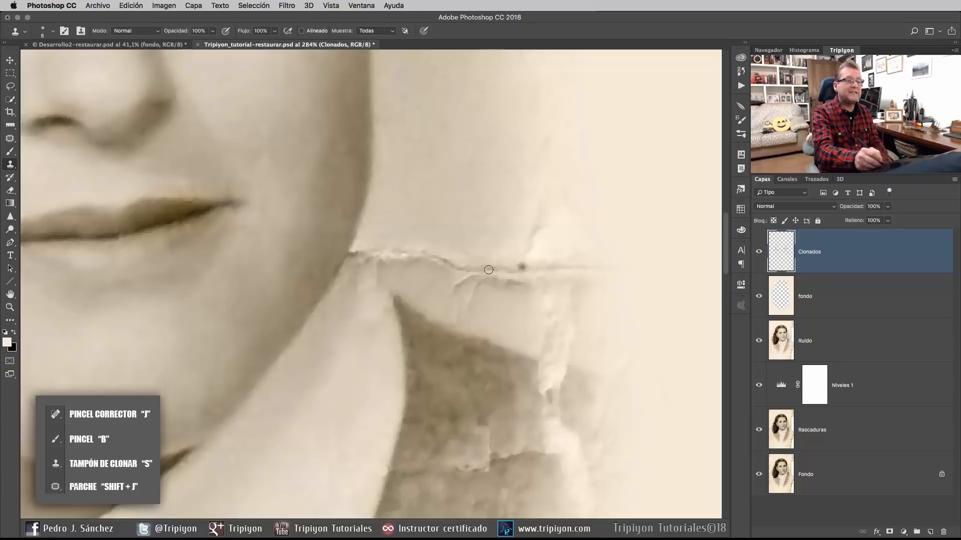
Step: Patch the crease segment just outside the jaw, above the collar, with clean background using the Patch tool
{"action": "left_click", "coordinate": [10, 139]}
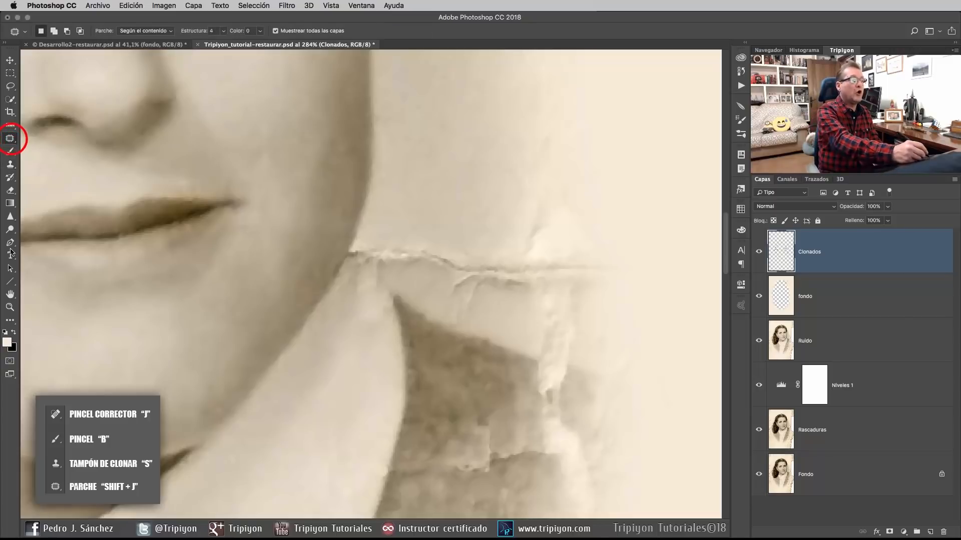
{"action": "mouse_move", "coordinate": [431, 237]}
{"action": "left_mouse_down"}
{"action": "mouse_move", "coordinate": [378, 241]}
{"action": "mouse_move", "coordinate": [395, 274]}
{"action": "mouse_move", "coordinate": [448, 241]}
{"action": "left_mouse_up"}
{"action": "left_click_drag", "start_coordinate": [419, 250], "coordinate": [421, 201]}
{"action": "left_click", "coordinate": [461, 204]}
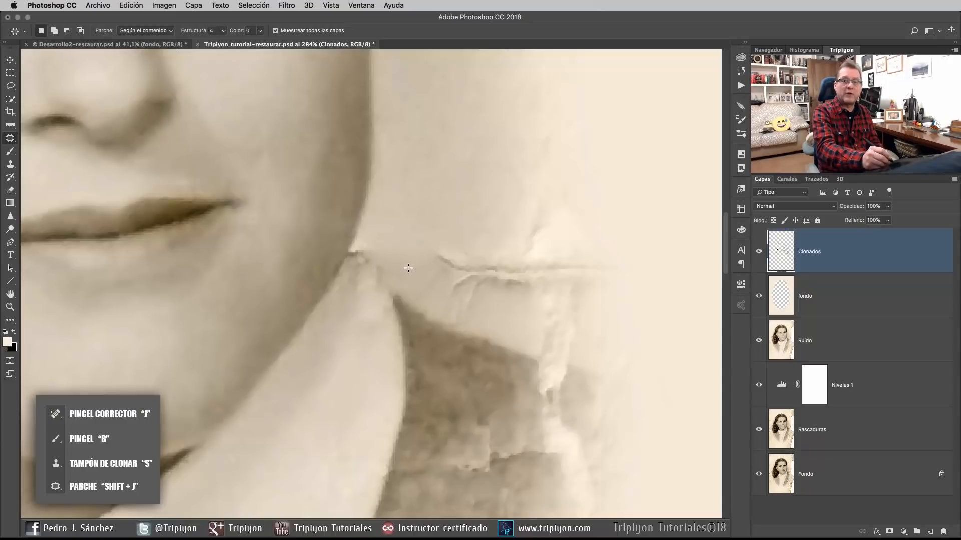
Step: Patch the middle segment of the crease above the jacket shoulder with the clean background above it
{"action": "mouse_move", "coordinate": [456, 240]}
{"action": "left_mouse_down"}
{"action": "mouse_move", "coordinate": [438, 235]}
{"action": "mouse_move", "coordinate": [421, 263]}
{"action": "mouse_move", "coordinate": [505, 272]}
{"action": "mouse_move", "coordinate": [460, 241]}
{"action": "left_mouse_up"}
{"action": "left_click_drag", "start_coordinate": [488, 272], "coordinate": [475, 167]}
{"action": "left_click", "coordinate": [512, 310]}
Step: Try to patch the crease's outer end near the faded edge of the portrait with clean background, and undo that patch
{"action": "left_click_drag", "start_coordinate": [525, 319], "coordinate": [441, 312]}
{"action": "mouse_move", "coordinate": [464, 184]}
{"action": "left_mouse_down"}
{"action": "mouse_move", "coordinate": [399, 281]}
{"action": "mouse_move", "coordinate": [511, 275]}
{"action": "mouse_move", "coordinate": [518, 225]}
{"action": "mouse_move", "coordinate": [464, 185]}
{"action": "left_mouse_up"}
{"action": "left_click_drag", "start_coordinate": [450, 220], "coordinate": [370, 149]}
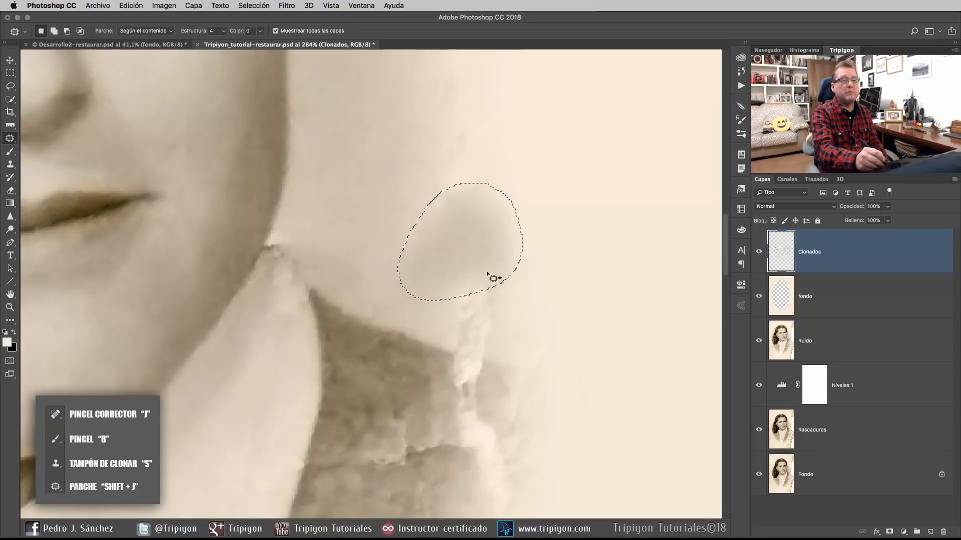
{"action": "key", "text": "super+z"}
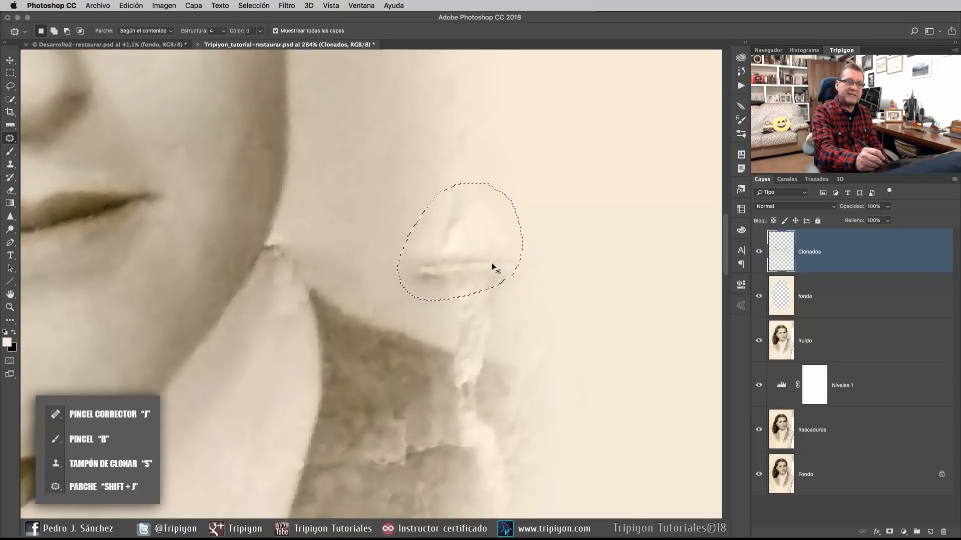
Step: Deselect the old area and patch the inner end of the remaining crease above the shoulder with clean background beside it
{"action": "key", "text": "super+d"}
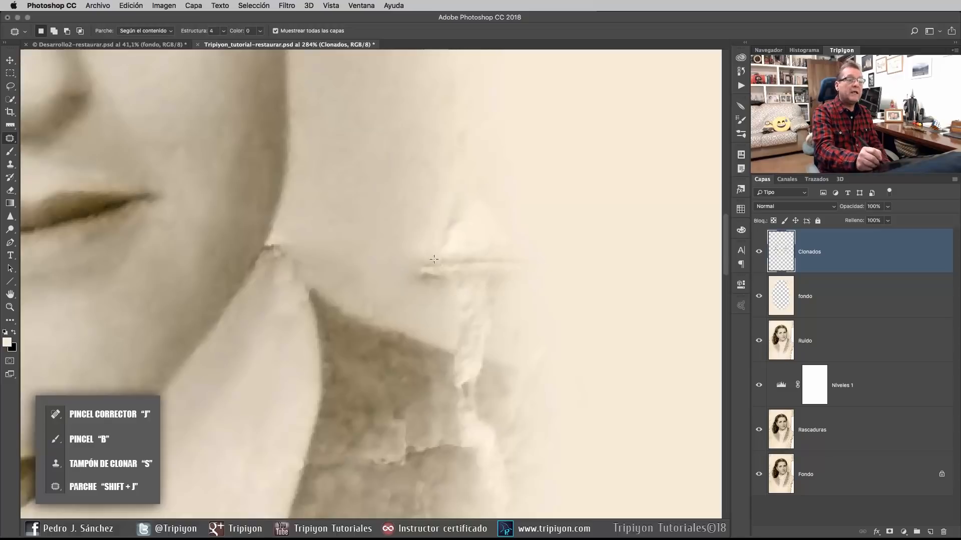
{"action": "mouse_move", "coordinate": [445, 248]}
{"action": "left_mouse_down"}
{"action": "mouse_move", "coordinate": [416, 265]}
{"action": "mouse_move", "coordinate": [444, 250]}
{"action": "left_mouse_up"}
{"action": "mouse_move", "coordinate": [434, 281]}
{"action": "left_mouse_down"}
{"action": "mouse_move", "coordinate": [393, 260]}
{"action": "mouse_move", "coordinate": [384, 230]}
{"action": "left_mouse_up"}
{"action": "left_click_drag", "start_coordinate": [431, 280], "coordinate": [396, 255]}
{"action": "left_click", "coordinate": [438, 312]}
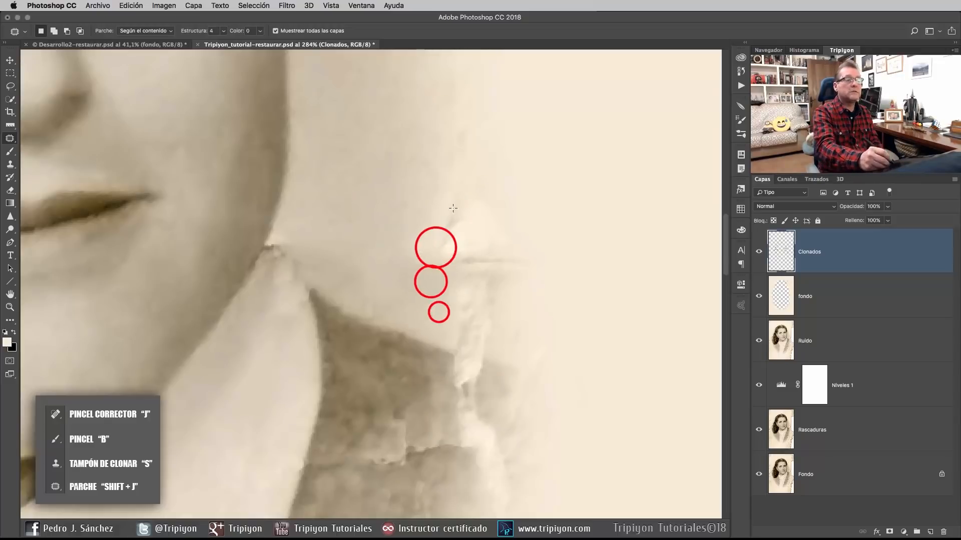
Step: Patch the upward branch of the crease and its central part with clean background nearer the face
{"action": "left_click_drag", "start_coordinate": [450, 201], "coordinate": [453, 203]}
{"action": "left_click_drag", "start_coordinate": [445, 242], "coordinate": [403, 232]}
{"action": "left_click", "coordinate": [477, 287]}
{"action": "left_click_drag", "start_coordinate": [455, 198], "coordinate": [453, 203]}
{"action": "left_click_drag", "start_coordinate": [447, 228], "coordinate": [419, 225]}
{"action": "left_click", "coordinate": [483, 238]}
{"action": "mouse_move", "coordinate": [502, 243]}
{"action": "left_mouse_down"}
{"action": "mouse_move", "coordinate": [513, 278]}
{"action": "mouse_move", "coordinate": [443, 233]}
{"action": "left_mouse_up"}
Step: Patch the remaining outer traces of the crease along the portrait's faded edge with small pieces of clean background
{"action": "left_click", "coordinate": [545, 254]}
{"action": "left_click", "coordinate": [567, 185]}
{"action": "left_click", "coordinate": [486, 222]}
{"action": "left_click_drag", "start_coordinate": [495, 186], "coordinate": [497, 158]}
{"action": "mouse_move", "coordinate": [520, 261]}
{"action": "left_mouse_down"}
{"action": "mouse_move", "coordinate": [517, 238]}
{"action": "mouse_move", "coordinate": [507, 253]}
{"action": "mouse_move", "coordinate": [521, 218]}
{"action": "left_mouse_up"}
{"action": "left_click", "coordinate": [524, 272]}
{"action": "mouse_move", "coordinate": [487, 240]}
{"action": "left_mouse_down"}
{"action": "mouse_move", "coordinate": [451, 240]}
{"action": "mouse_move", "coordinate": [492, 223]}
{"action": "left_mouse_up"}
{"action": "left_click_drag", "start_coordinate": [478, 236], "coordinate": [448, 242]}
{"action": "left_click", "coordinate": [517, 270]}
{"action": "mouse_move", "coordinate": [506, 250]}
{"action": "left_mouse_down"}
{"action": "mouse_move", "coordinate": [493, 270]}
{"action": "mouse_move", "coordinate": [517, 231]}
{"action": "mouse_move", "coordinate": [492, 309]}
{"action": "left_mouse_up"}
{"action": "left_click", "coordinate": [528, 292]}
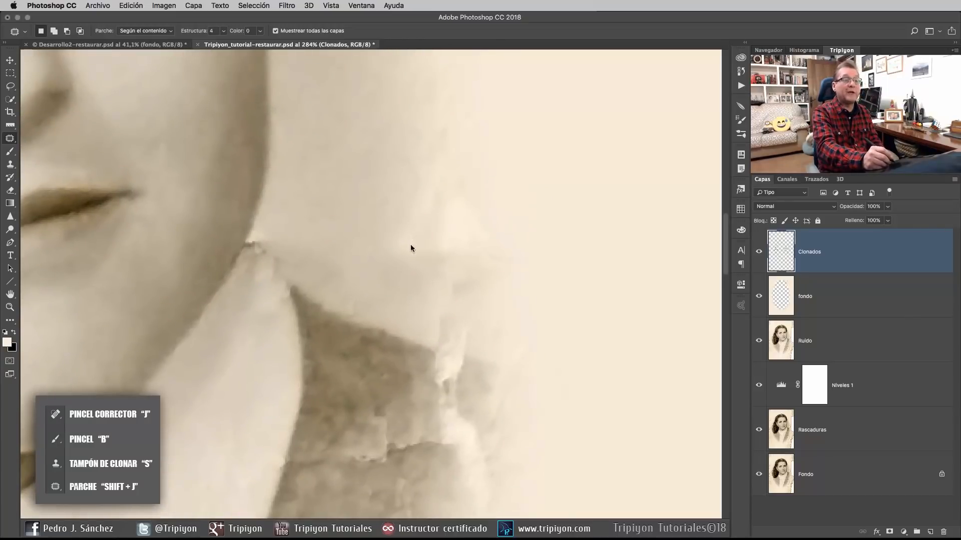
Step: Use the Clone Stamp at size 20 to cover the light patch residue in the background beside the jaw
{"action": "key", "text": "s"}
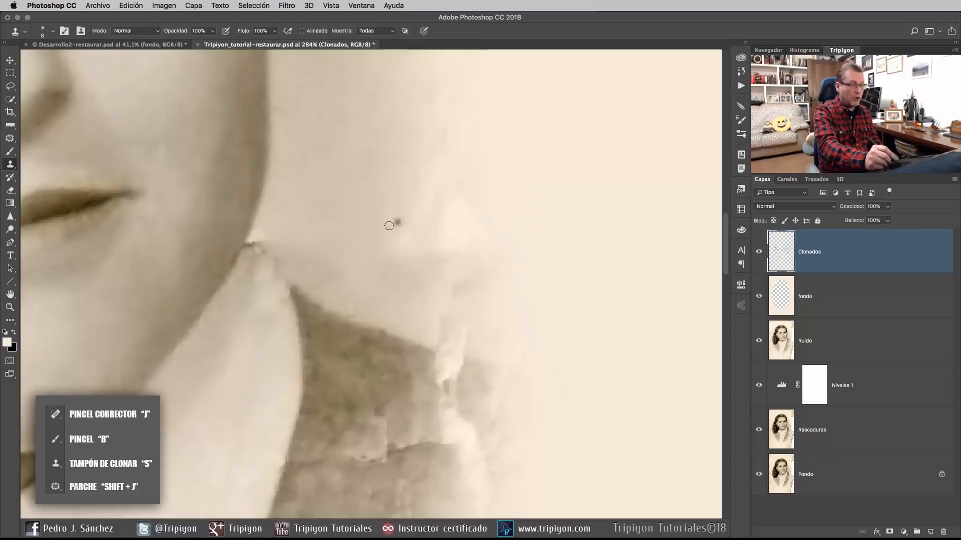
{"action": "mouse_move", "coordinate": [369, 220]}
{"action": "left_mouse_down"}
{"action": "mouse_move", "coordinate": [381, 241]}
{"action": "mouse_move", "coordinate": [385, 193]}
{"action": "left_mouse_up"}
{"action": "left_click", "coordinate": [373, 204], "text": "alt"}
{"action": "left_click", "coordinate": [417, 202], "text": "alt"}
{"action": "left_click", "coordinate": [403, 240]}
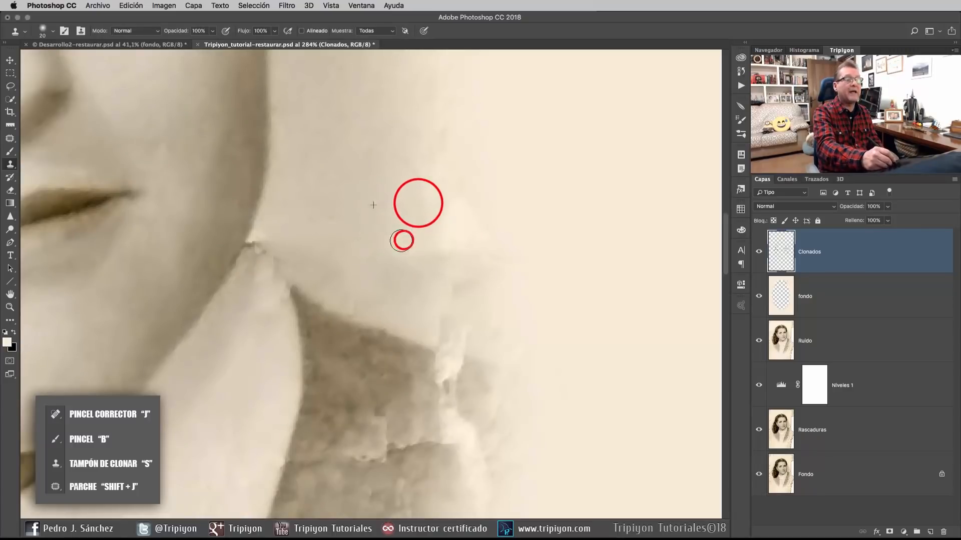
{"action": "left_click", "coordinate": [427, 178], "text": "alt"}
{"action": "left_click", "coordinate": [379, 214], "text": "alt"}
{"action": "left_click", "coordinate": [425, 199]}
{"action": "left_click", "coordinate": [426, 215]}
{"action": "mouse_move", "coordinate": [448, 249]}
{"action": "left_mouse_down"}
{"action": "mouse_move", "coordinate": [452, 203]}
{"action": "mouse_move", "coordinate": [445, 223]}
{"action": "left_mouse_up"}
Step: Clone clean background over the uneven tones left by the crease between the jaw and the jacket shoulder
{"action": "scroll", "coordinate": [446, 223], "scroll_direction": "down", "scroll_amount": 3}
{"action": "mouse_move", "coordinate": [391, 194]}
{"action": "left_mouse_down"}
{"action": "mouse_move", "coordinate": [384, 191]}
{"action": "mouse_move", "coordinate": [414, 197]}
{"action": "mouse_move", "coordinate": [427, 217]}
{"action": "left_mouse_up"}
{"action": "mouse_move", "coordinate": [372, 188]}
{"action": "left_mouse_down"}
{"action": "mouse_move", "coordinate": [391, 211]}
{"action": "mouse_move", "coordinate": [381, 185]}
{"action": "left_mouse_up"}
{"action": "left_click_drag", "start_coordinate": [410, 193], "coordinate": [412, 188]}
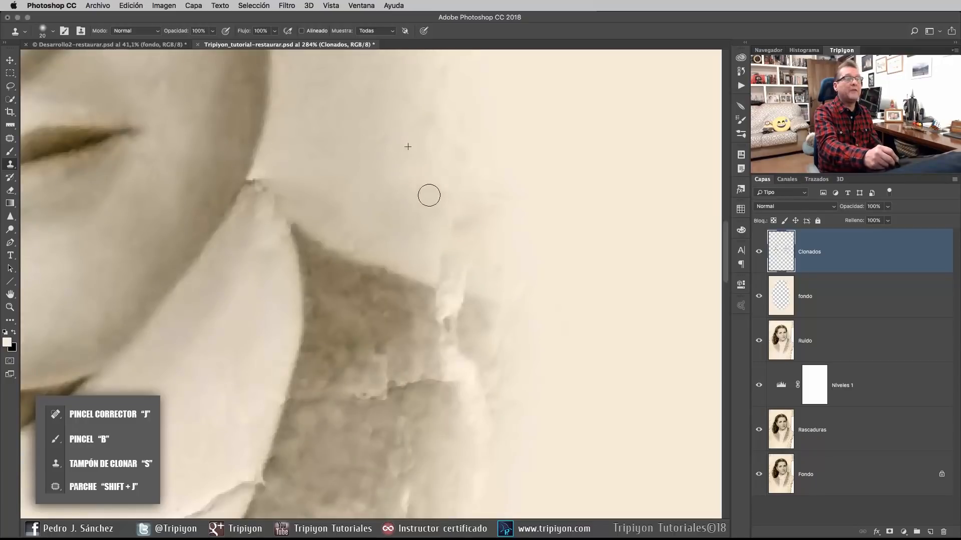
{"action": "left_click", "coordinate": [338, 124], "text": "alt"}
{"action": "mouse_move", "coordinate": [335, 167]}
{"action": "left_mouse_down"}
{"action": "mouse_move", "coordinate": [311, 158]}
{"action": "mouse_move", "coordinate": [303, 171]}
{"action": "mouse_move", "coordinate": [271, 169]}
{"action": "mouse_move", "coordinate": [350, 258]}
{"action": "left_mouse_up"}
{"action": "left_click_drag", "start_coordinate": [350, 258], "coordinate": [274, 202]}
{"action": "mouse_move", "coordinate": [329, 216]}
{"action": "left_mouse_down"}
{"action": "mouse_move", "coordinate": [337, 236]}
{"action": "mouse_move", "coordinate": [325, 234]}
{"action": "mouse_move", "coordinate": [356, 275]}
{"action": "left_mouse_up"}
{"action": "left_click_drag", "start_coordinate": [400, 248], "coordinate": [400, 275]}
Step: Blend the background's fading outer edge above the shoulder with short clone dabs
{"action": "left_click", "coordinate": [437, 254]}
{"action": "left_click", "coordinate": [480, 264]}
{"action": "left_click", "coordinate": [504, 248]}
{"action": "left_click", "coordinate": [488, 251]}
{"action": "left_click", "coordinate": [469, 263]}
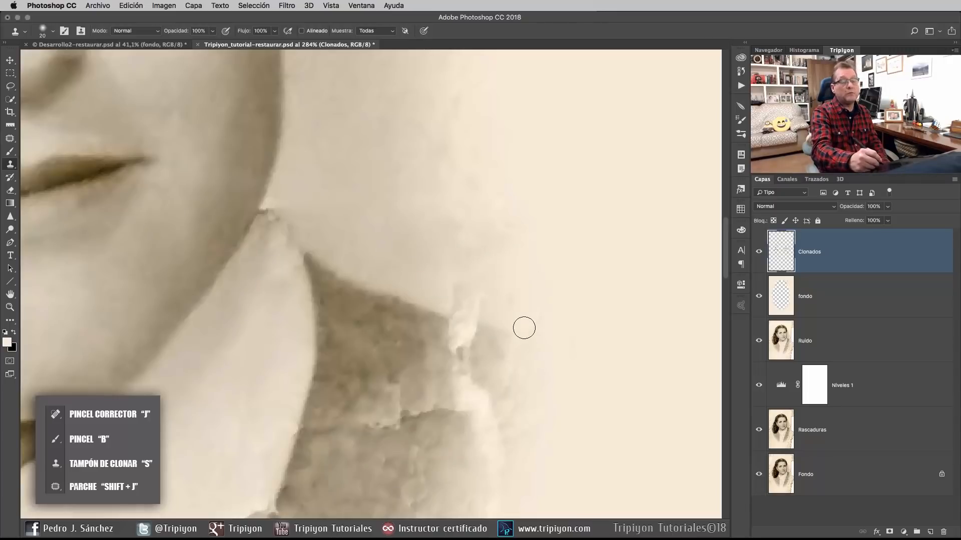
Step: Clone clean background over the light vertical tear just above the jacket's shoulder line
{"action": "left_click", "coordinate": [541, 283], "text": "alt"}
{"action": "left_click", "coordinate": [512, 292]}
{"action": "left_click", "coordinate": [547, 277], "text": "alt"}
{"action": "left_click", "coordinate": [434, 270], "text": "alt"}
{"action": "left_click", "coordinate": [455, 284]}
{"action": "left_click", "coordinate": [436, 258], "text": "alt"}
{"action": "left_click", "coordinate": [452, 283]}
{"action": "left_click", "coordinate": [453, 303]}
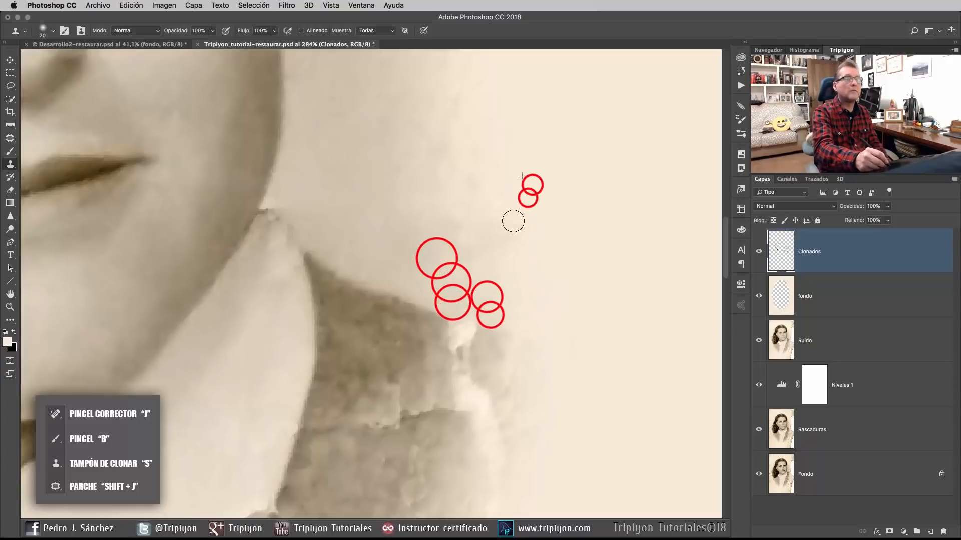
Step: Reduce the Clone Stamp to size 8 and clean the background along the outer edge of the collar tip
{"action": "left_click_drag", "start_coordinate": [388, 229], "coordinate": [443, 275]}
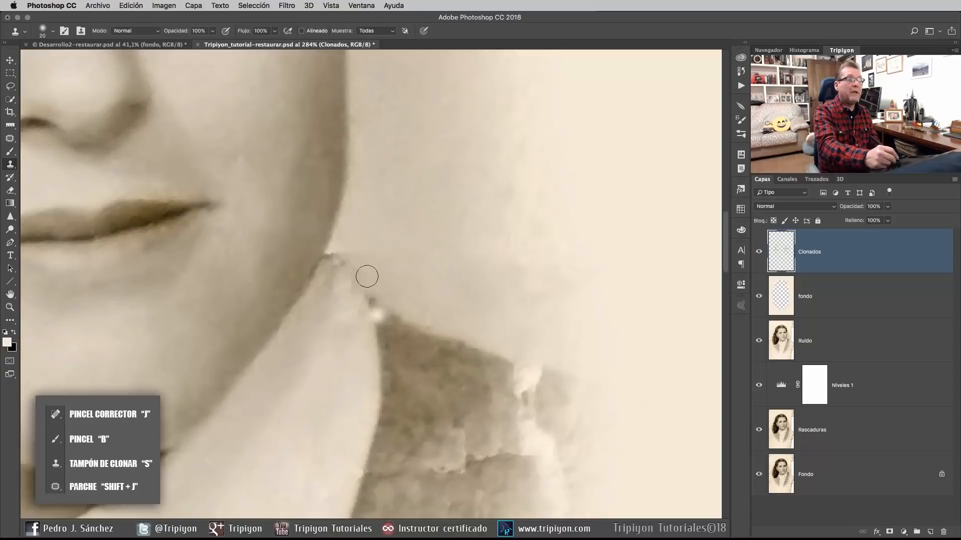
{"action": "left_click_drag", "start_coordinate": [339, 313], "coordinate": [386, 332]}
{"action": "mouse_move", "coordinate": [407, 268]}
{"action": "left_mouse_down"}
{"action": "mouse_move", "coordinate": [403, 289]}
{"action": "mouse_move", "coordinate": [384, 272]}
{"action": "left_mouse_up"}
{"action": "left_click", "coordinate": [419, 279], "text": "alt"}
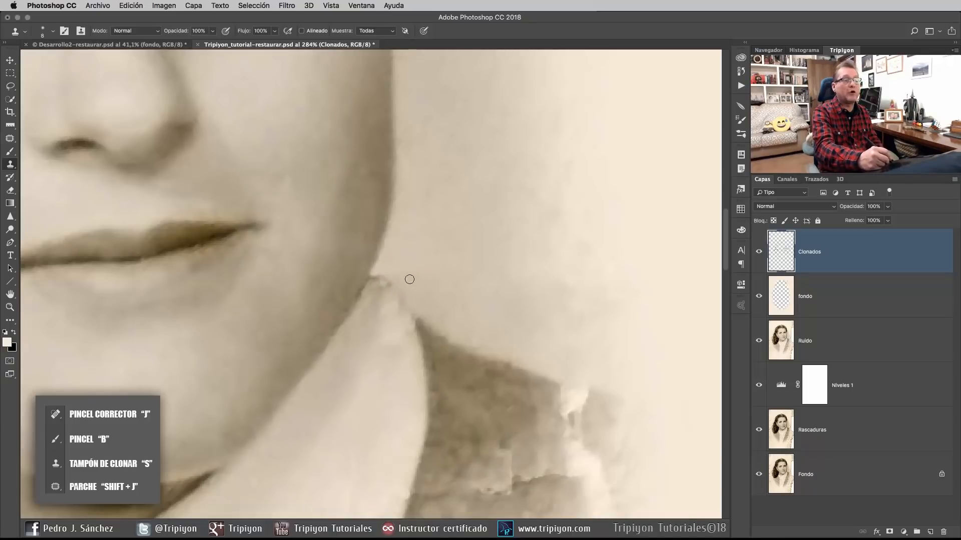
{"action": "left_click_drag", "start_coordinate": [435, 261], "coordinate": [435, 247]}
Step: Cover the crease marks on the collar tip by cloning clean collar fabric from just below
{"action": "left_click", "coordinate": [362, 320], "text": "alt"}
{"action": "mouse_move", "coordinate": [378, 280]}
{"action": "left_mouse_down"}
{"action": "mouse_move", "coordinate": [361, 299]}
{"action": "mouse_move", "coordinate": [380, 271]}
{"action": "mouse_move", "coordinate": [372, 287]}
{"action": "mouse_move", "coordinate": [390, 286]}
{"action": "mouse_move", "coordinate": [388, 341]}
{"action": "mouse_move", "coordinate": [397, 333]}
{"action": "mouse_move", "coordinate": [392, 303]}
{"action": "mouse_move", "coordinate": [396, 329]}
{"action": "mouse_move", "coordinate": [404, 299]}
{"action": "mouse_move", "coordinate": [398, 290]}
{"action": "mouse_move", "coordinate": [394, 299]}
{"action": "mouse_move", "coordinate": [390, 276]}
{"action": "mouse_move", "coordinate": [390, 295]}
{"action": "mouse_move", "coordinate": [410, 316]}
{"action": "mouse_move", "coordinate": [395, 381]}
{"action": "mouse_move", "coordinate": [376, 333]}
{"action": "left_mouse_up"}
{"action": "left_click", "coordinate": [371, 323], "text": "alt"}
{"action": "left_click", "coordinate": [376, 307], "text": "alt"}
{"action": "left_click", "coordinate": [395, 375], "text": "alt"}
{"action": "left_click", "coordinate": [374, 299], "text": "alt"}
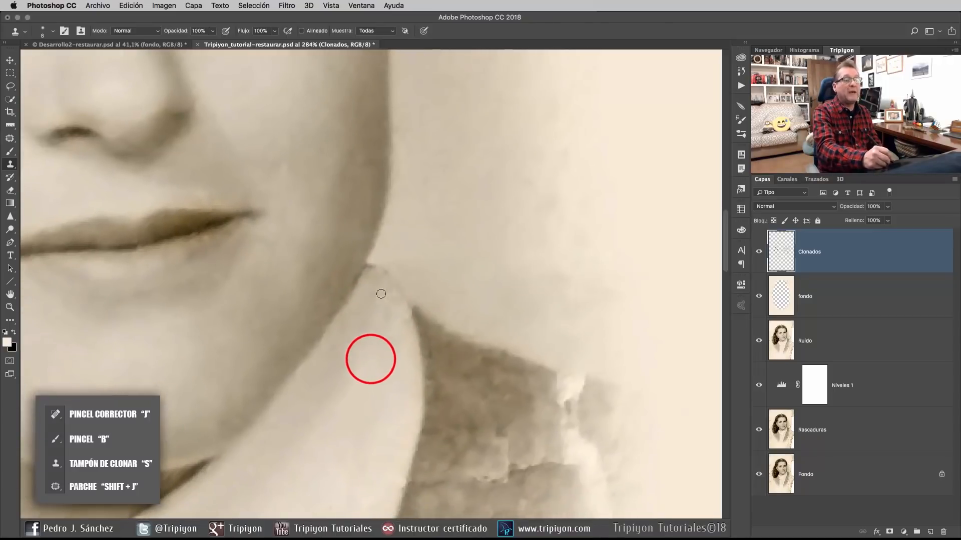
Step: Paint the missing collar outline from the jaw to the jacket with a size 2 Brush in the jacket's sampled shadow colour, and review at 100%
{"action": "key", "text": "b"}
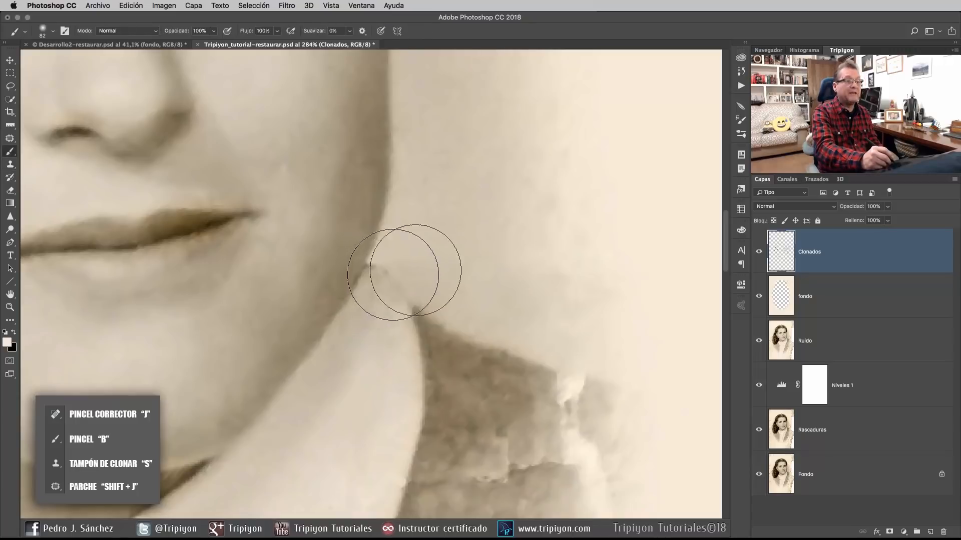
{"action": "mouse_move", "coordinate": [438, 248]}
{"action": "left_mouse_down"}
{"action": "mouse_move", "coordinate": [380, 250]}
{"action": "mouse_move", "coordinate": [395, 265]}
{"action": "left_mouse_up"}
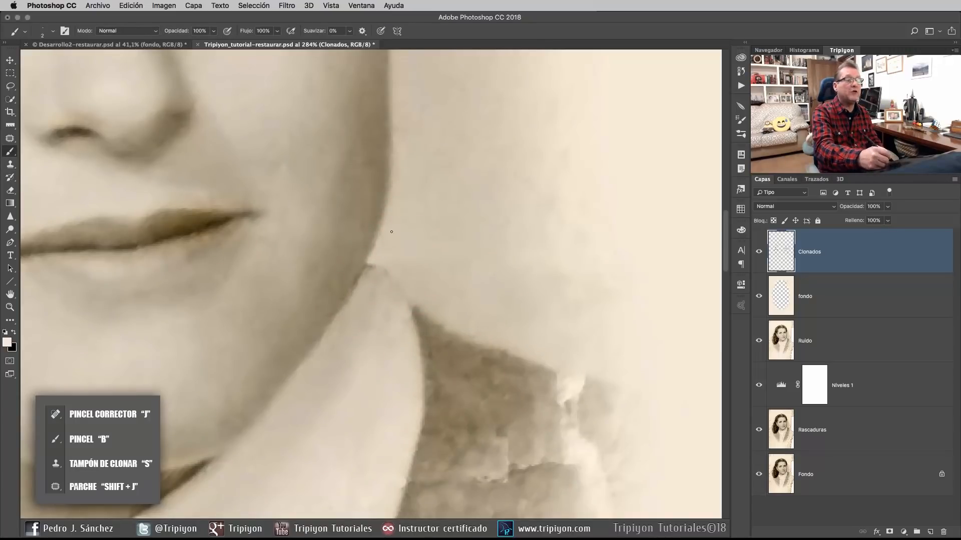
{"action": "left_click", "coordinate": [418, 320], "text": "alt"}
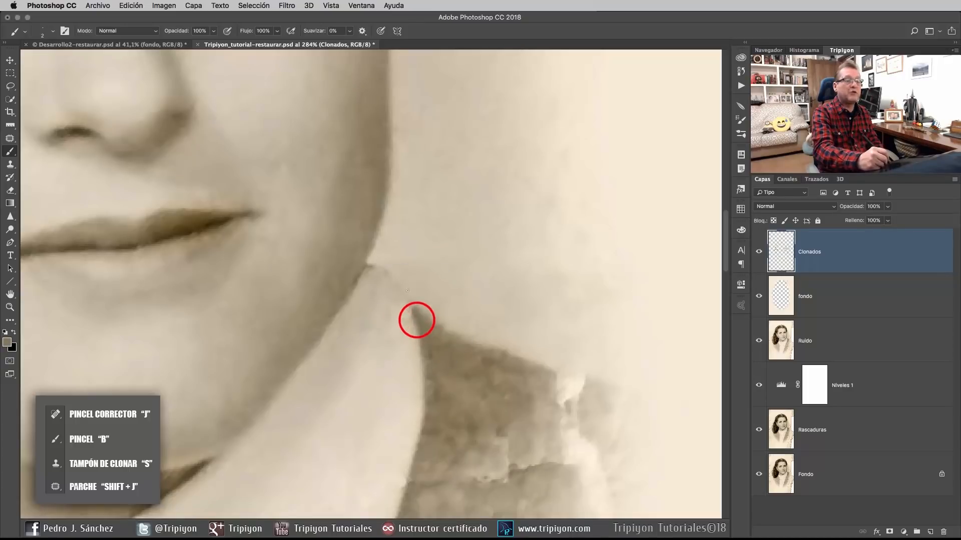
{"action": "mouse_move", "coordinate": [427, 281]}
{"action": "left_mouse_down"}
{"action": "mouse_move", "coordinate": [415, 295]}
{"action": "mouse_move", "coordinate": [370, 284]}
{"action": "left_mouse_up"}
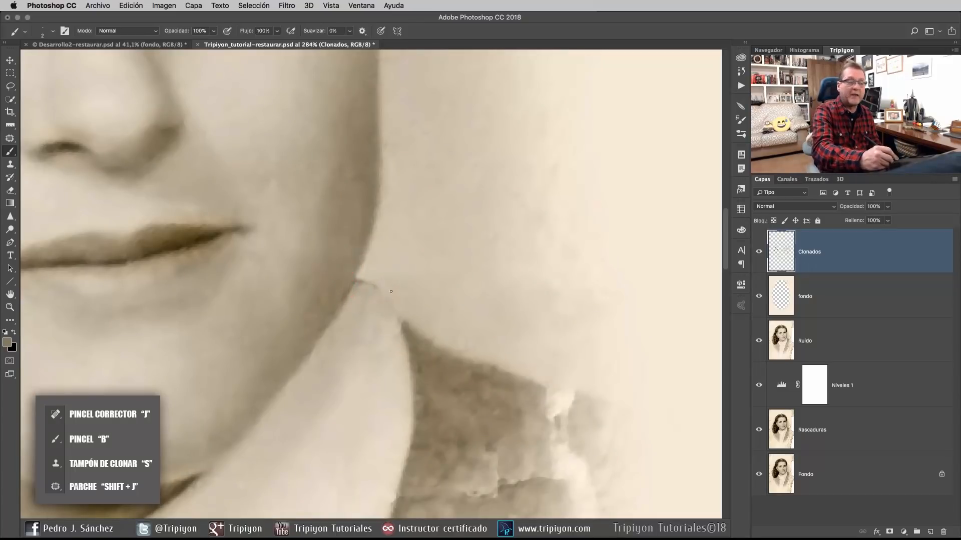
{"action": "left_click_drag", "start_coordinate": [379, 291], "coordinate": [401, 323]}
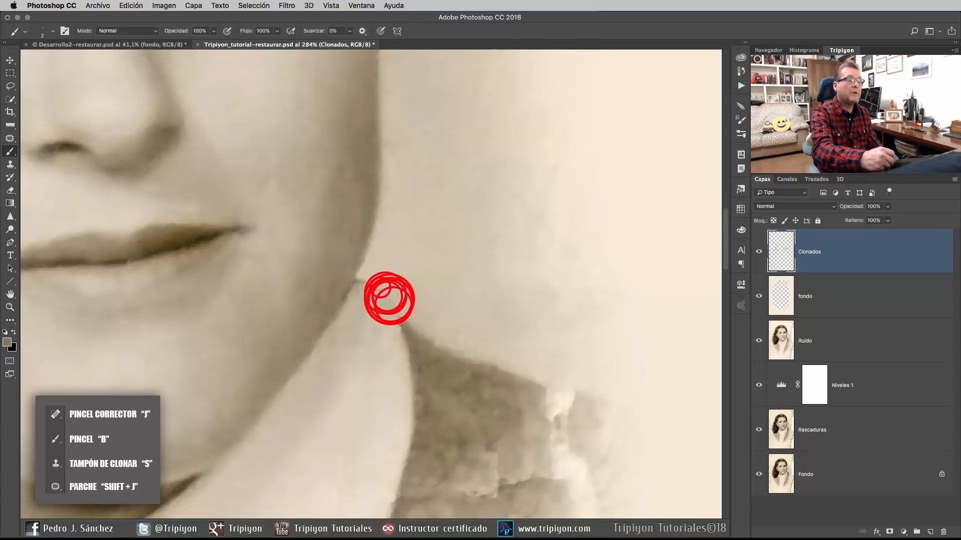
{"action": "left_click_drag", "start_coordinate": [480, 369], "coordinate": [469, 251]}
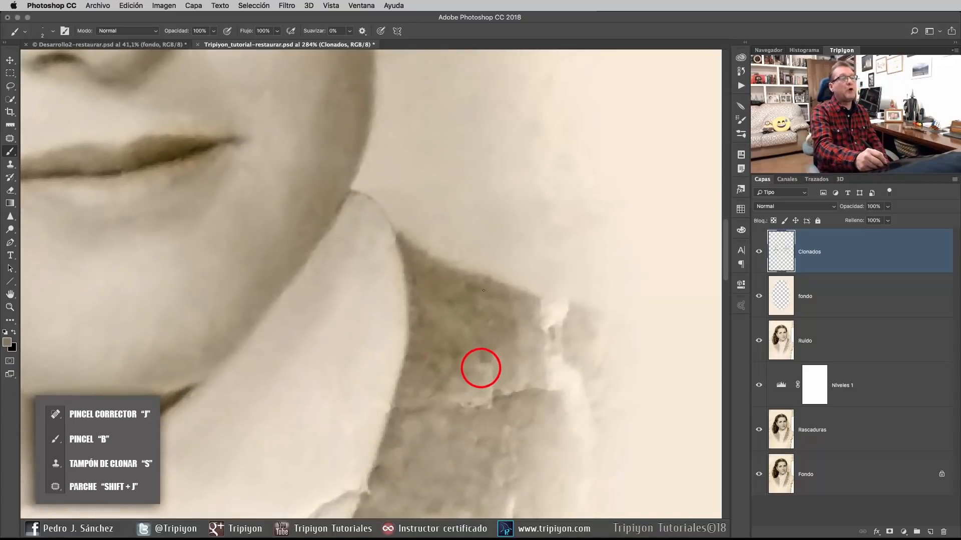
{"action": "right_click", "coordinate": [399, 240]}
{"action": "left_click", "coordinate": [418, 254]}
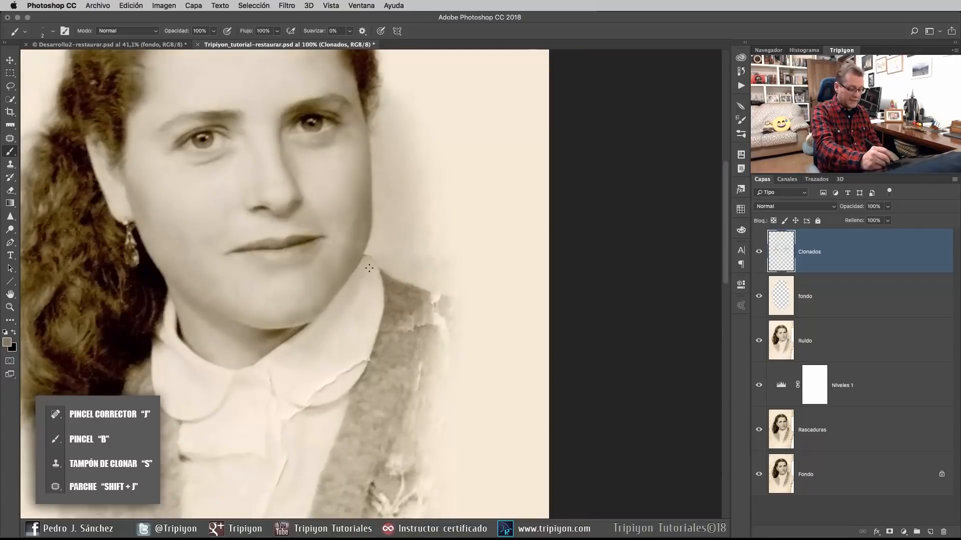
Step: Soften the painted collar outline near the jaw with a lighter sampled colour, and check it at 100%
{"action": "left_click_drag", "start_coordinate": [379, 254], "coordinate": [399, 256]}
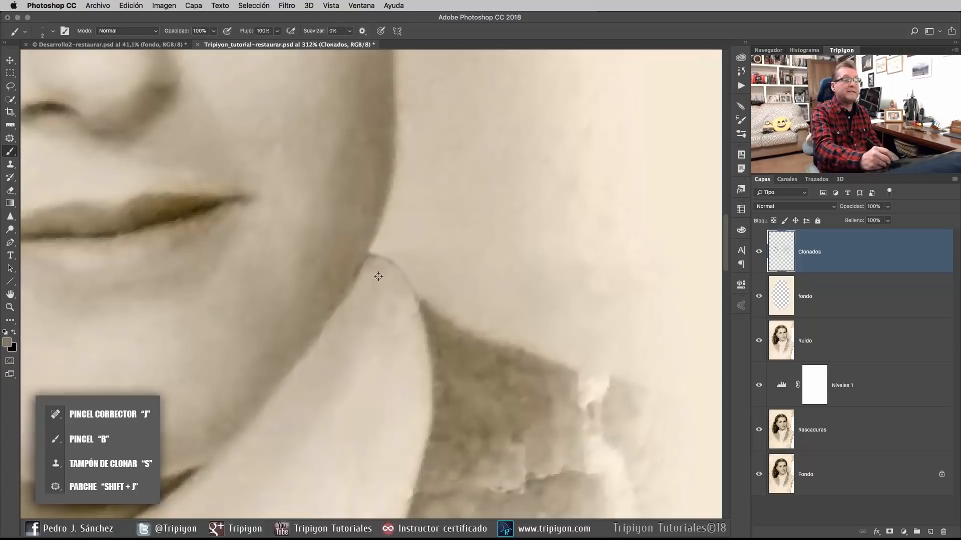
{"action": "left_click_drag", "start_coordinate": [386, 257], "coordinate": [390, 261]}
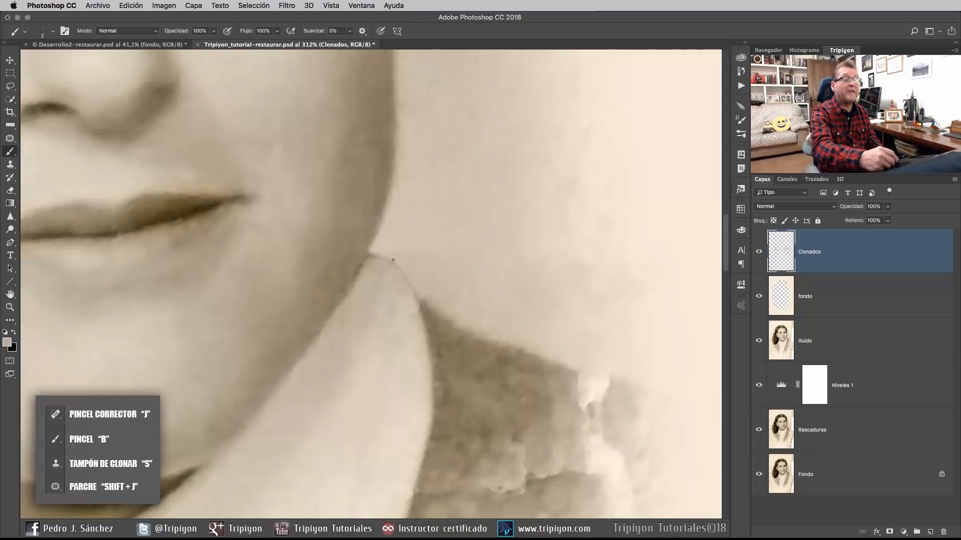
{"action": "right_click", "coordinate": [421, 295]}
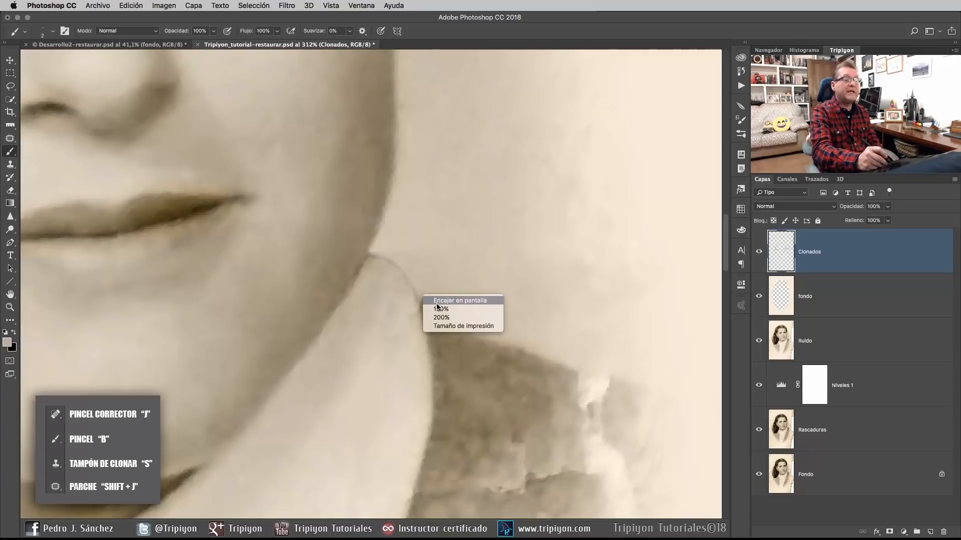
{"action": "left_click", "coordinate": [442, 308]}
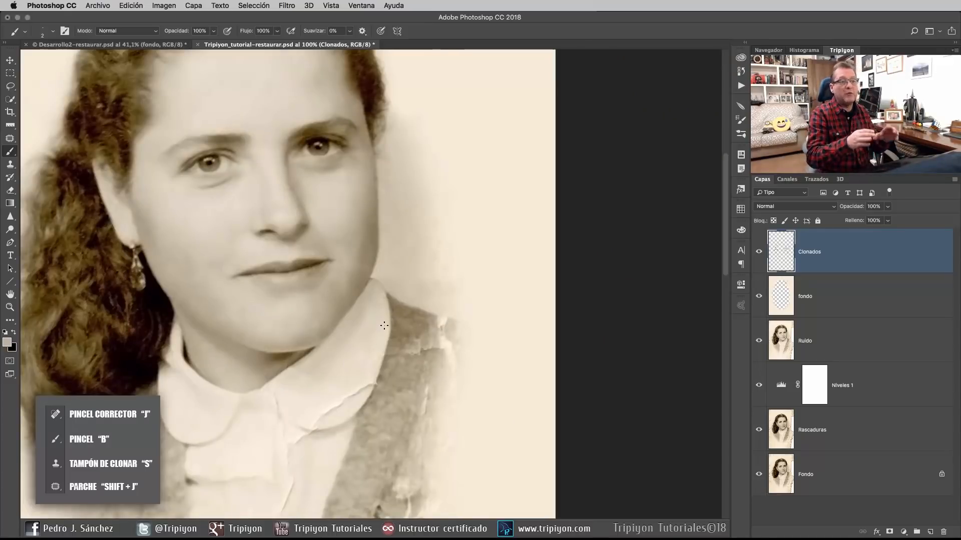
Step: Sample the brooch's dark shade, paint fine petal shadows on its flower with a small brush, and review at 100%
{"action": "left_click_drag", "start_coordinate": [404, 464], "coordinate": [461, 311]}
{"action": "left_click_drag", "start_coordinate": [416, 375], "coordinate": [424, 332]}
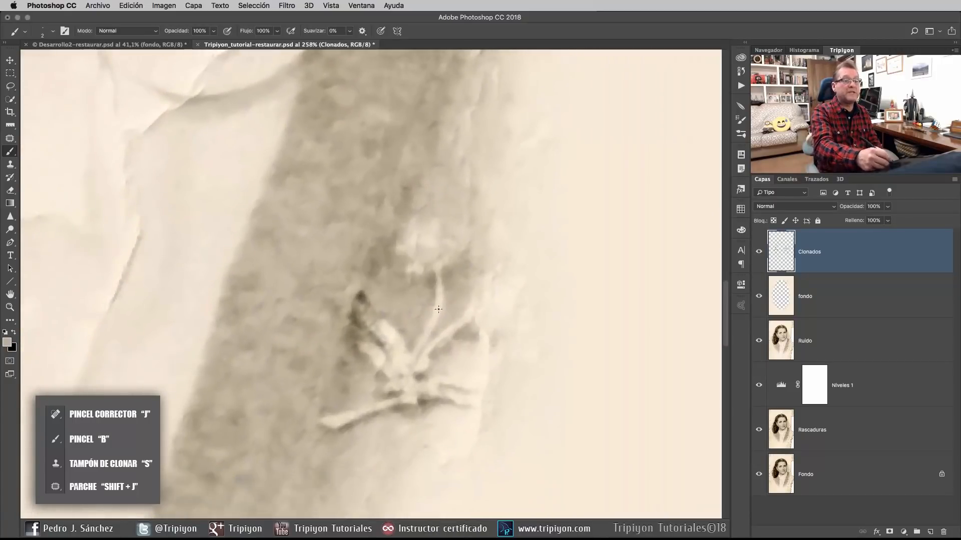
{"action": "left_click", "coordinate": [361, 297]}
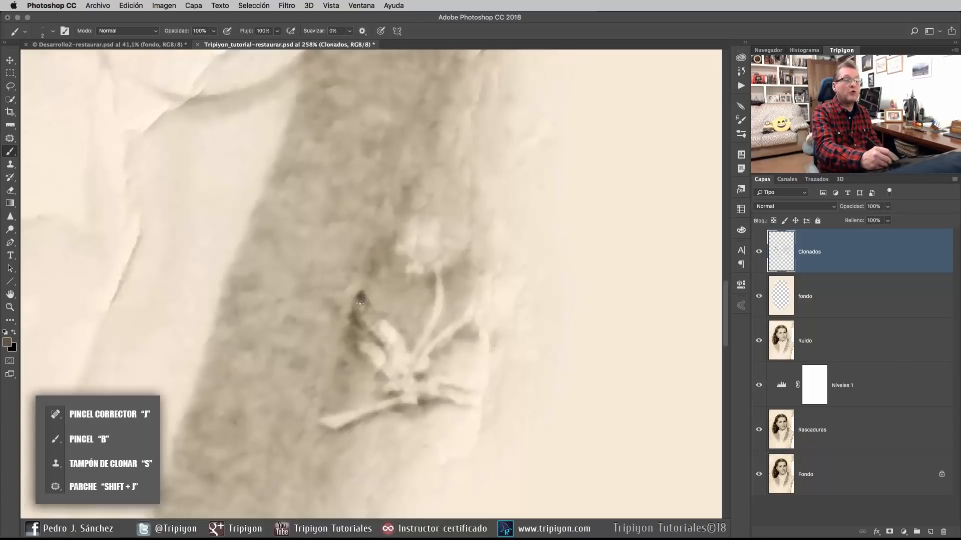
{"action": "mouse_move", "coordinate": [425, 281]}
{"action": "left_mouse_down"}
{"action": "mouse_move", "coordinate": [403, 315]}
{"action": "mouse_move", "coordinate": [423, 283]}
{"action": "left_mouse_up"}
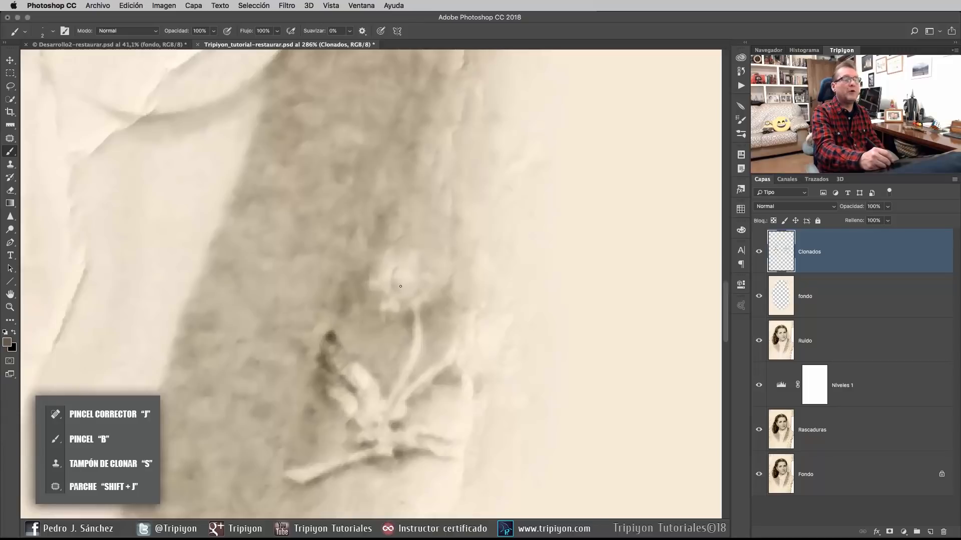
{"action": "mouse_move", "coordinate": [408, 285]}
{"action": "left_mouse_down"}
{"action": "mouse_move", "coordinate": [400, 300]}
{"action": "mouse_move", "coordinate": [395, 286]}
{"action": "left_mouse_up"}
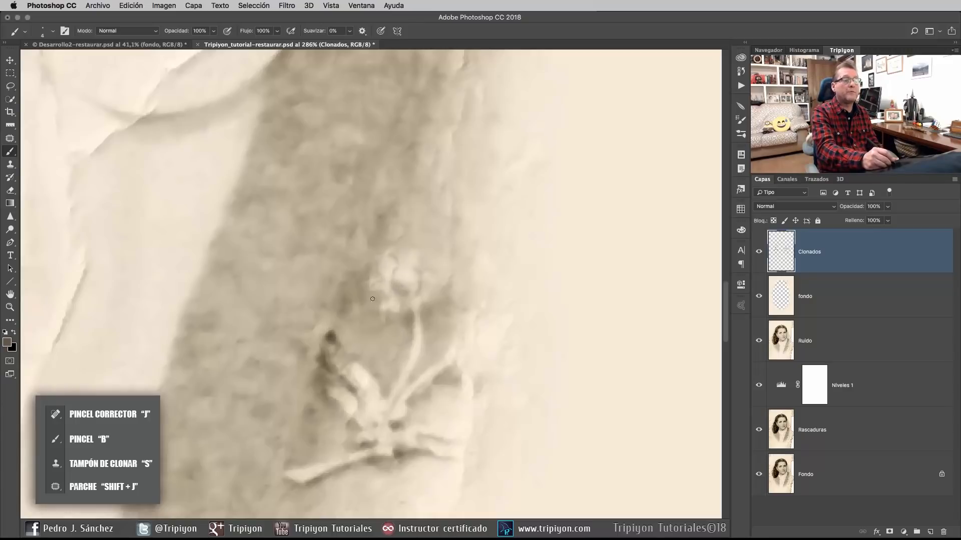
{"action": "left_click_drag", "start_coordinate": [396, 314], "coordinate": [429, 290]}
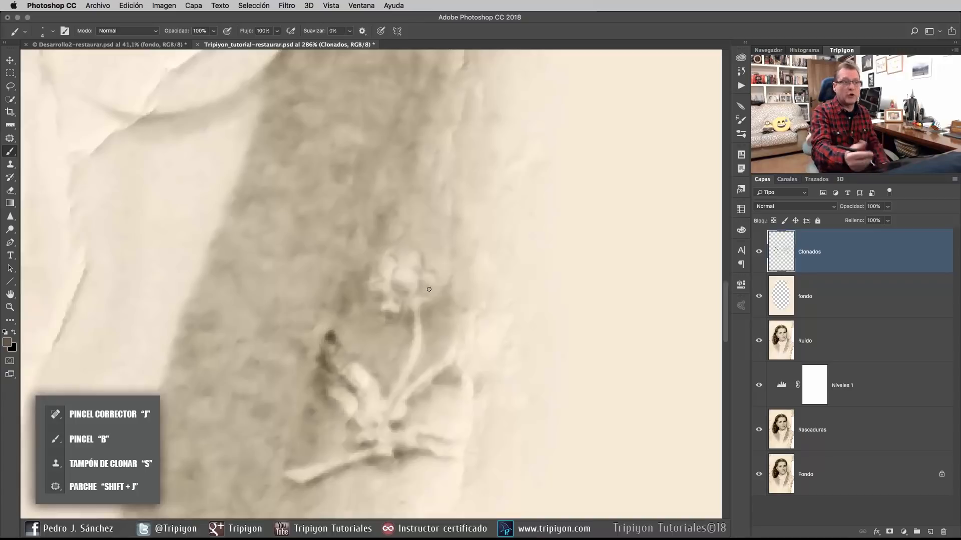
{"action": "right_click", "coordinate": [431, 322]}
{"action": "left_click", "coordinate": [445, 331]}
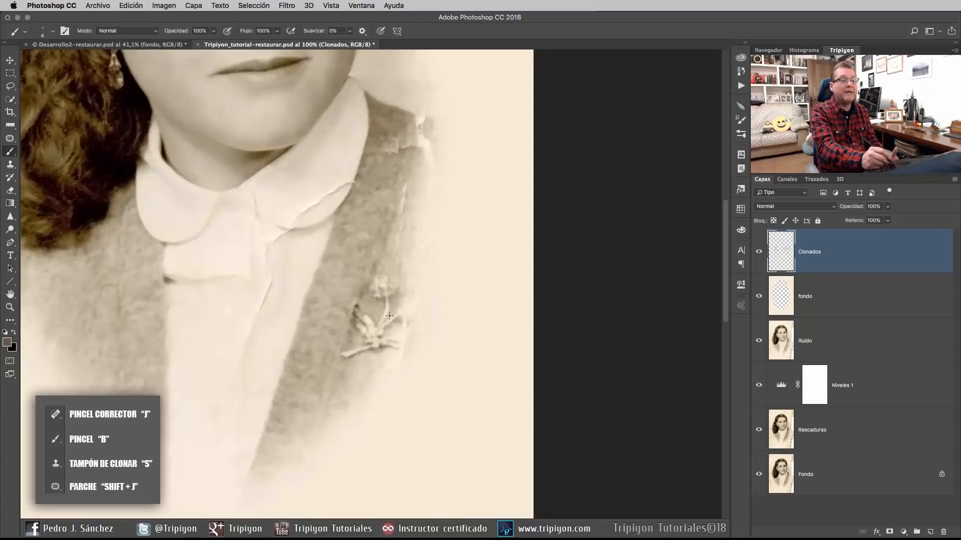
Step: Sample a light tone from the blouse and paint highlights on the petals of the brooch's flower
{"action": "left_click_drag", "start_coordinate": [365, 283], "coordinate": [365, 279]}
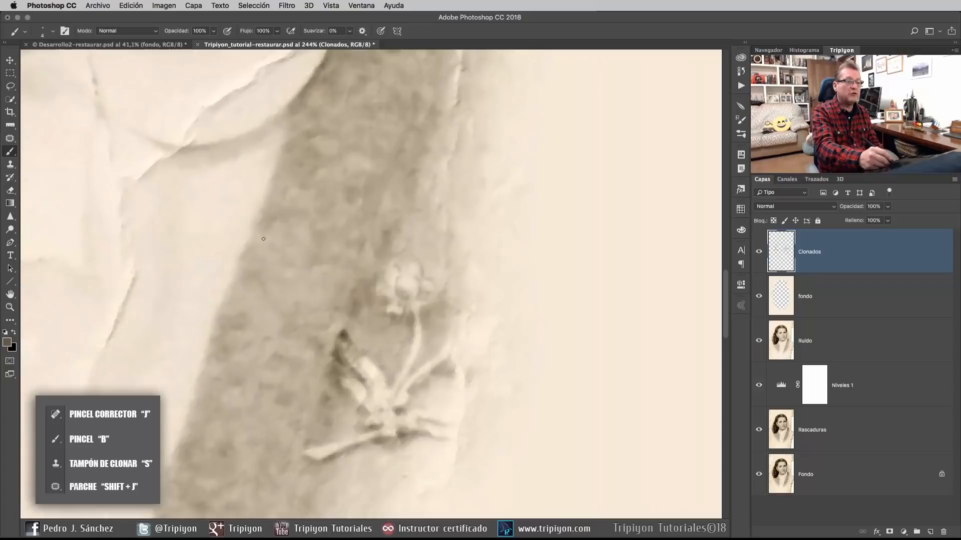
{"action": "left_click_drag", "start_coordinate": [103, 217], "coordinate": [103, 217]}
{"action": "left_click_drag", "start_coordinate": [405, 278], "coordinate": [391, 275]}
{"action": "right_click", "coordinate": [442, 281]}
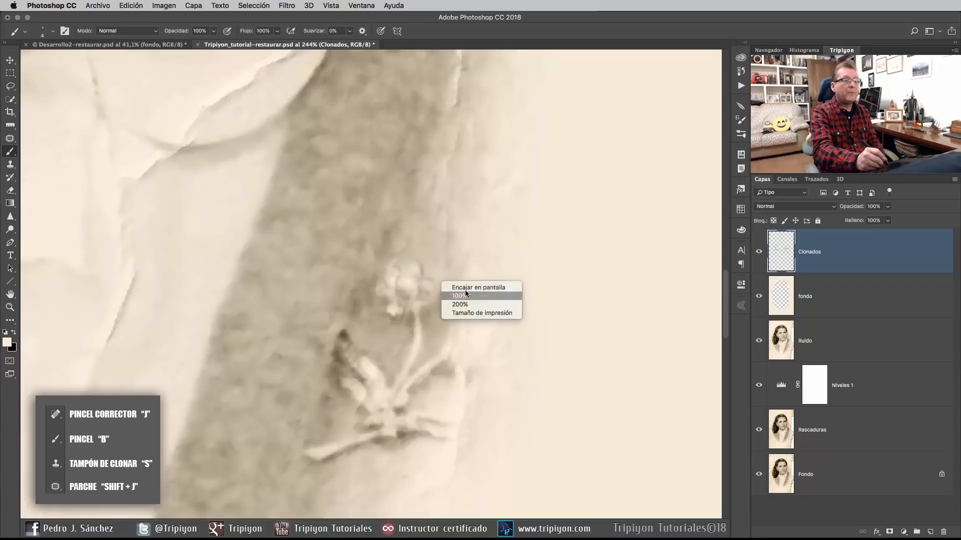
{"action": "left_click", "coordinate": [466, 287]}
Step: Patch the diagonal crease across the collar flap with clean collar fabric using the Patch tool
{"action": "left_click", "coordinate": [427, 332], "text": "super"}
{"action": "left_click_drag", "start_coordinate": [401, 374], "coordinate": [416, 374]}
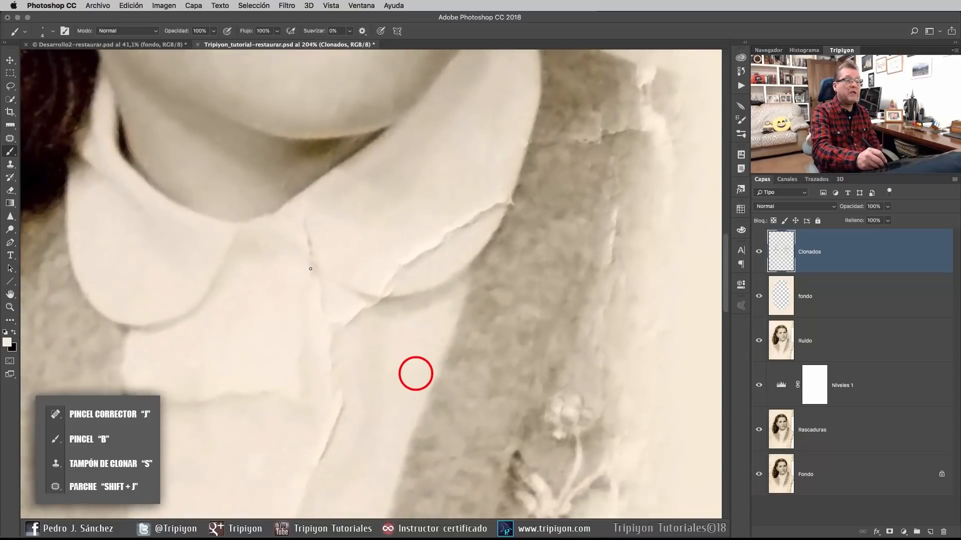
{"action": "left_click", "coordinate": [10, 138]}
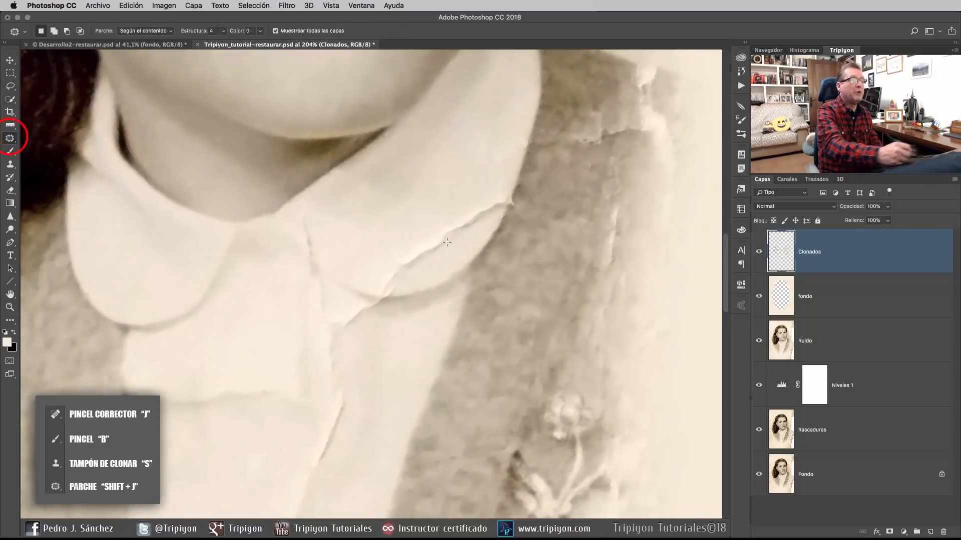
{"action": "mouse_move", "coordinate": [374, 288]}
{"action": "left_mouse_down"}
{"action": "mouse_move", "coordinate": [445, 253]}
{"action": "mouse_move", "coordinate": [405, 250]}
{"action": "mouse_move", "coordinate": [376, 287]}
{"action": "left_mouse_up"}
{"action": "left_click_drag", "start_coordinate": [412, 263], "coordinate": [373, 256]}
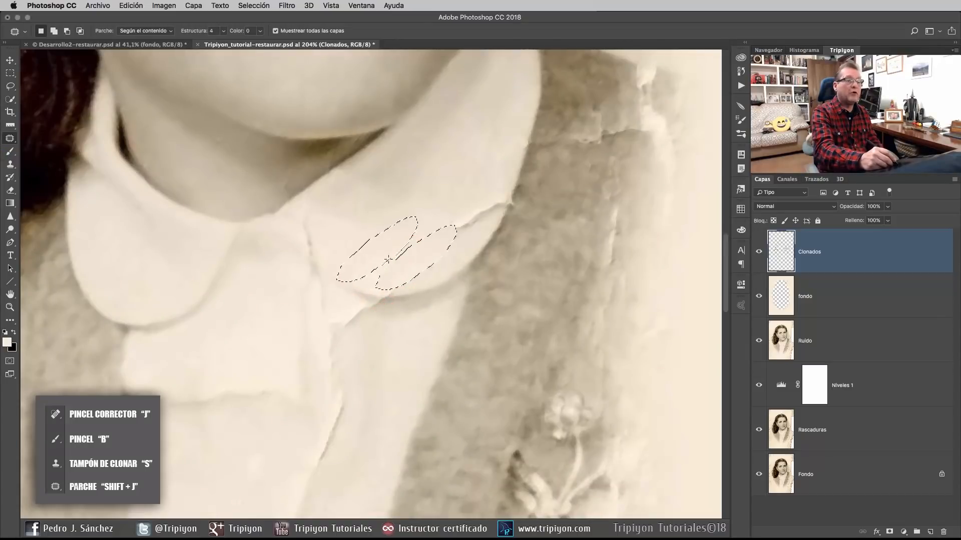
{"action": "left_click", "coordinate": [458, 253]}
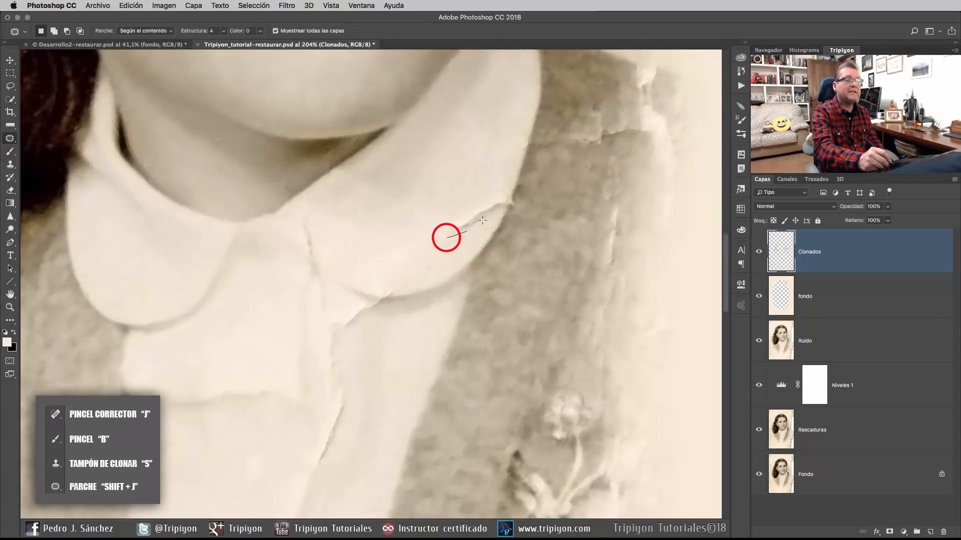
{"action": "left_click_drag", "start_coordinate": [417, 437], "coordinate": [373, 300]}
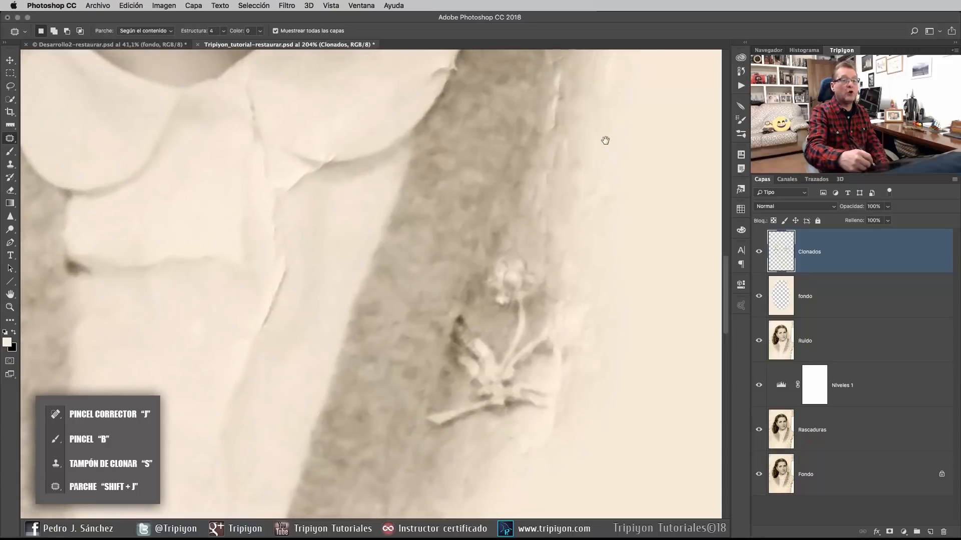
Step: Patch the remaining creases and tears on the jacket's shoulder and beside the collar edge with clean fabric, and review the whole portrait
{"action": "left_click_drag", "start_coordinate": [607, 155], "coordinate": [559, 382]}
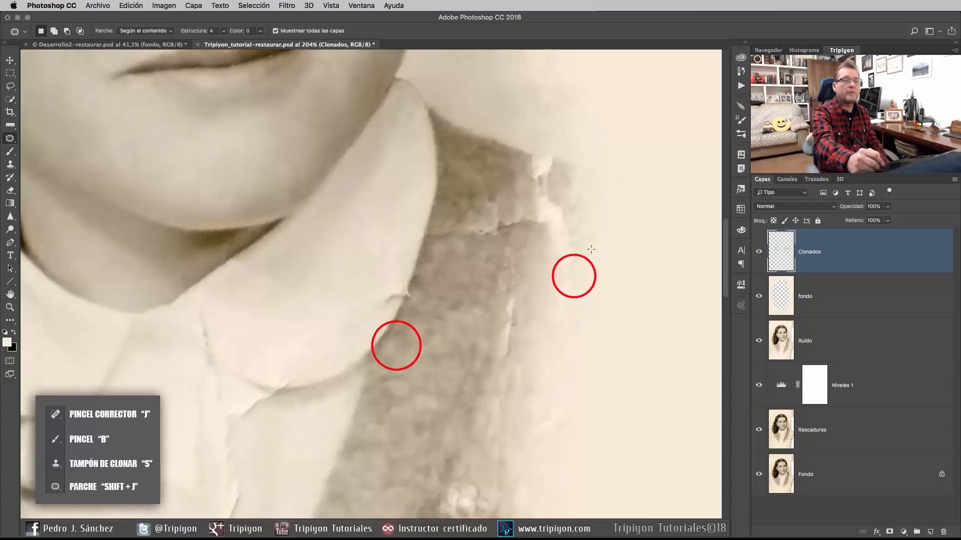
{"action": "scroll", "coordinate": [460, 270], "scroll_direction": "up", "scroll_amount": 4}
{"action": "left_click_drag", "start_coordinate": [473, 303], "coordinate": [470, 296]}
{"action": "left_click_drag", "start_coordinate": [468, 292], "coordinate": [423, 300]}
{"action": "left_click", "coordinate": [466, 254]}
{"action": "left_click_drag", "start_coordinate": [351, 354], "coordinate": [518, 214]}
{"action": "left_click_drag", "start_coordinate": [477, 283], "coordinate": [493, 278]}
{"action": "left_click", "coordinate": [492, 281]}
{"action": "mouse_move", "coordinate": [454, 312]}
{"action": "left_mouse_down"}
{"action": "mouse_move", "coordinate": [388, 341]}
{"action": "mouse_move", "coordinate": [453, 345]}
{"action": "left_mouse_up"}
{"action": "left_click", "coordinate": [492, 341]}
{"action": "left_click_drag", "start_coordinate": [378, 292], "coordinate": [372, 306]}
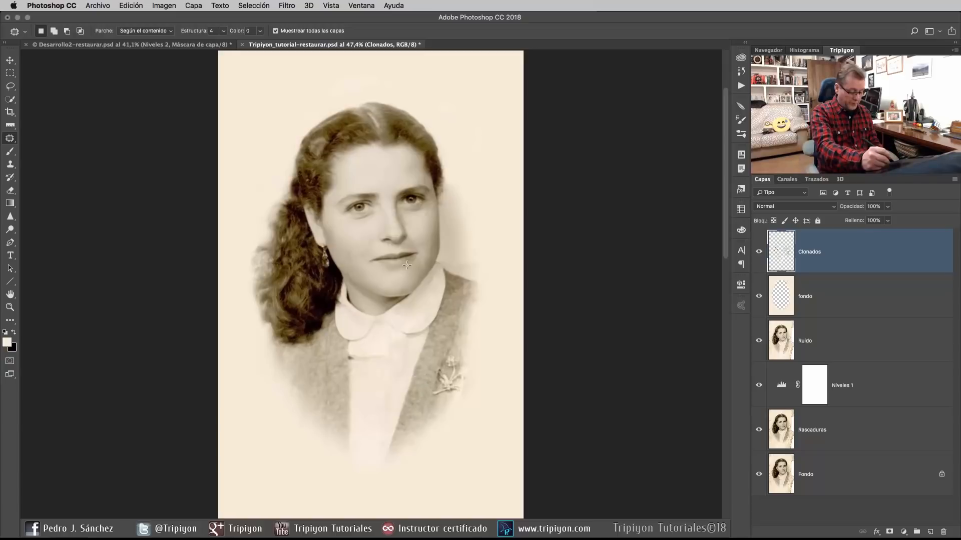
Step: Enter Quick Mask mode with the Brush tool and set the brush to 428 px with 66% hardness
{"action": "key", "text": "b"}
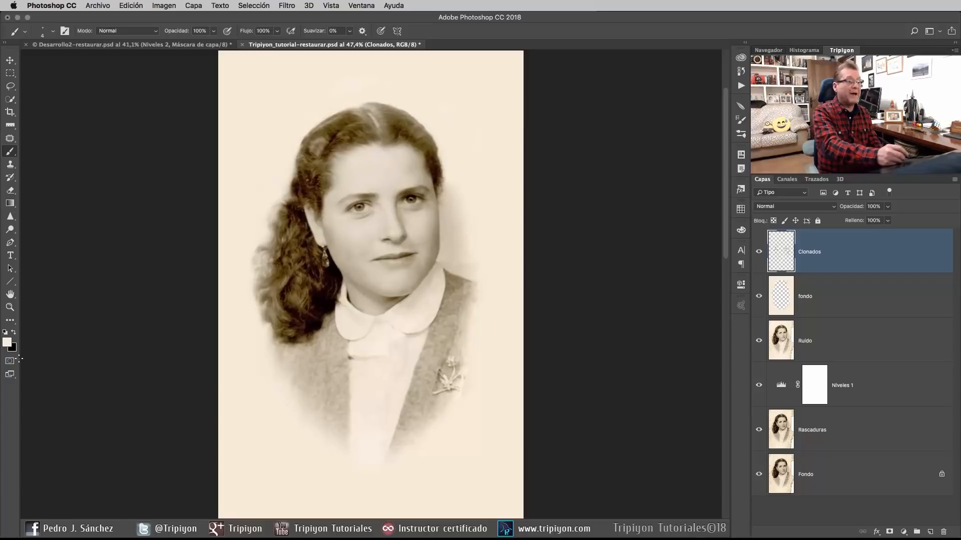
{"action": "left_click", "coordinate": [10, 360]}
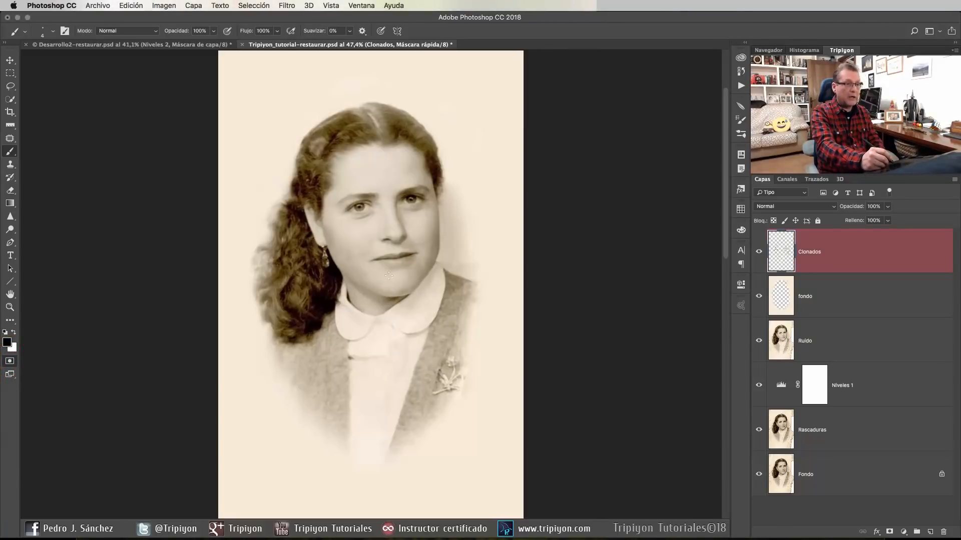
{"action": "left_click_drag", "start_coordinate": [375, 296], "coordinate": [418, 301]}
{"action": "mouse_move", "coordinate": [383, 345]}
{"action": "left_mouse_down"}
{"action": "mouse_move", "coordinate": [368, 210]}
{"action": "mouse_move", "coordinate": [373, 160]}
{"action": "mouse_move", "coordinate": [351, 125]}
{"action": "mouse_move", "coordinate": [320, 150]}
{"action": "mouse_move", "coordinate": [316, 229]}
{"action": "mouse_move", "coordinate": [295, 281]}
{"action": "mouse_move", "coordinate": [296, 320]}
{"action": "mouse_move", "coordinate": [331, 355]}
{"action": "left_mouse_up"}
{"action": "key", "text": "q"}
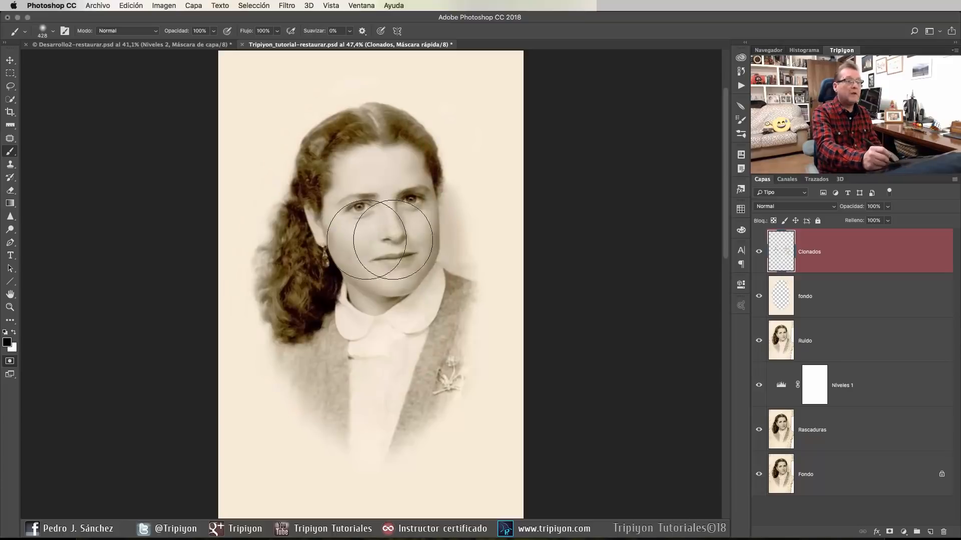
{"action": "right_click", "coordinate": [389, 216]}
{"action": "left_click_drag", "start_coordinate": [475, 268], "coordinate": [483, 272]}
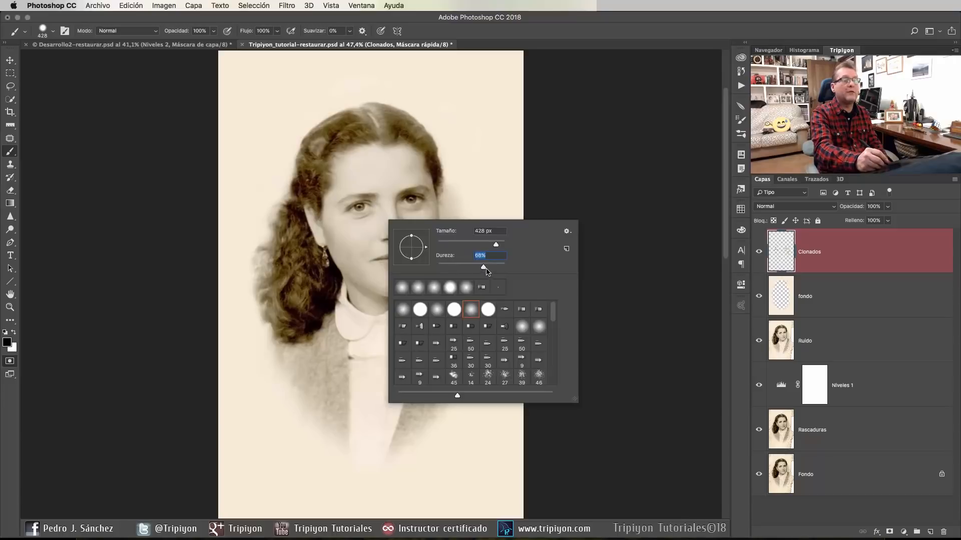
{"action": "key", "text": "Return"}
Step: Paint a soft quick mask over the woman's hair, face and clothing, and convert it into a selection
{"action": "mouse_move", "coordinate": [363, 306]}
{"action": "left_mouse_down"}
{"action": "mouse_move", "coordinate": [361, 172]}
{"action": "mouse_move", "coordinate": [343, 168]}
{"action": "mouse_move", "coordinate": [379, 158]}
{"action": "mouse_move", "coordinate": [389, 184]}
{"action": "mouse_move", "coordinate": [378, 157]}
{"action": "mouse_move", "coordinate": [387, 166]}
{"action": "mouse_move", "coordinate": [372, 159]}
{"action": "mouse_move", "coordinate": [350, 167]}
{"action": "mouse_move", "coordinate": [387, 157]}
{"action": "mouse_move", "coordinate": [386, 205]}
{"action": "mouse_move", "coordinate": [328, 240]}
{"action": "mouse_move", "coordinate": [334, 216]}
{"action": "mouse_move", "coordinate": [379, 249]}
{"action": "left_mouse_up"}
{"action": "right_click", "coordinate": [379, 250]}
{"action": "left_click", "coordinate": [466, 350]}
{"action": "left_click", "coordinate": [525, 32]}
{"action": "mouse_move", "coordinate": [416, 304]}
{"action": "left_mouse_down"}
{"action": "mouse_move", "coordinate": [425, 220]}
{"action": "mouse_move", "coordinate": [409, 370]}
{"action": "mouse_move", "coordinate": [354, 392]}
{"action": "mouse_move", "coordinate": [315, 317]}
{"action": "mouse_move", "coordinate": [332, 344]}
{"action": "left_mouse_up"}
{"action": "mouse_move", "coordinate": [420, 297]}
{"action": "left_mouse_down"}
{"action": "mouse_move", "coordinate": [386, 333]}
{"action": "mouse_move", "coordinate": [343, 352]}
{"action": "mouse_move", "coordinate": [335, 288]}
{"action": "mouse_move", "coordinate": [302, 283]}
{"action": "left_mouse_up"}
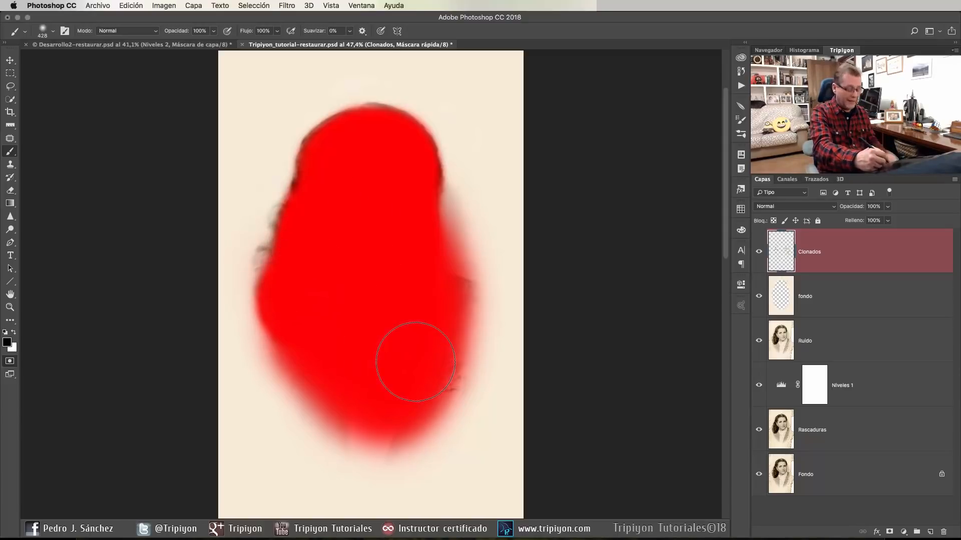
{"action": "key", "text": "q"}
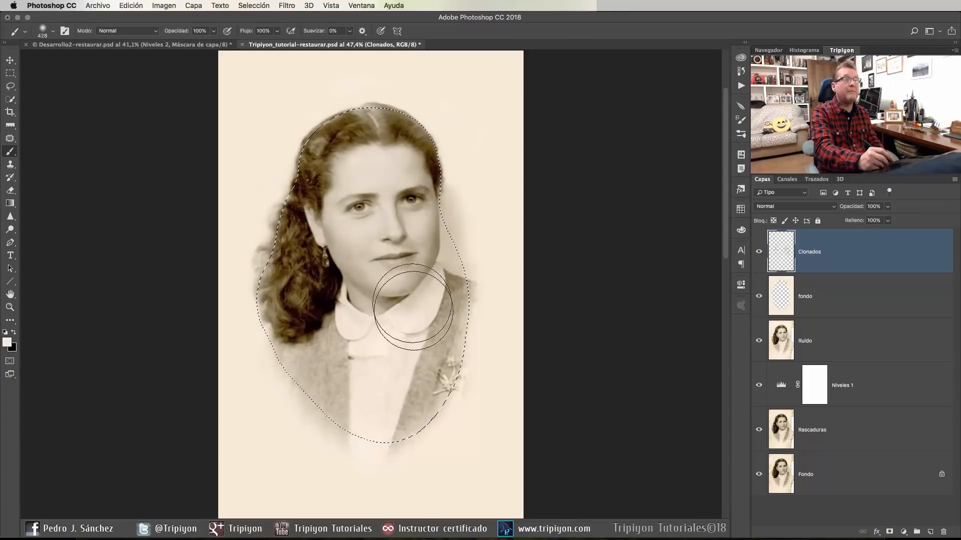
Step: Add a Levels adjustment layer masked by the selection, with shadow input 20 and midtones 1.13
{"action": "scroll", "coordinate": [409, 306], "scroll_direction": "up", "scroll_amount": 1}
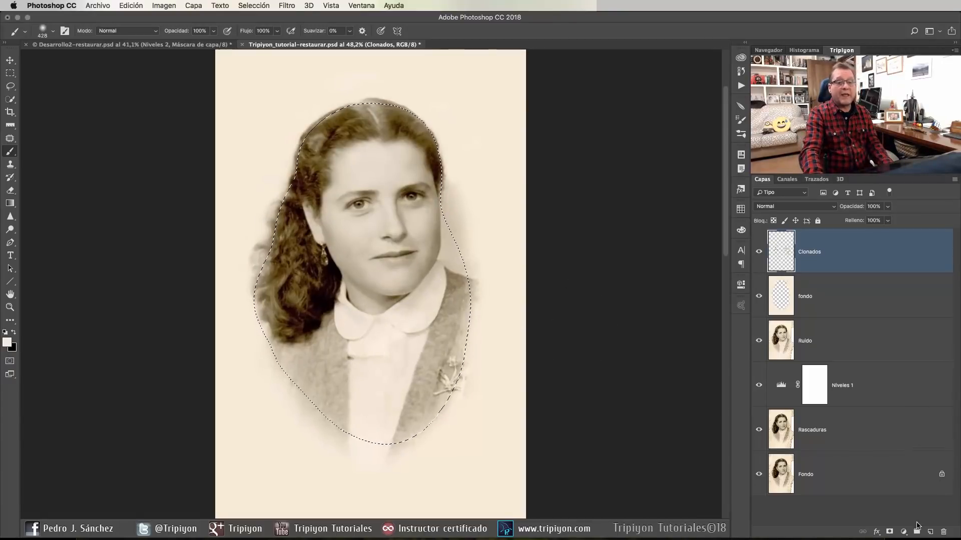
{"action": "left_click", "coordinate": [904, 532]}
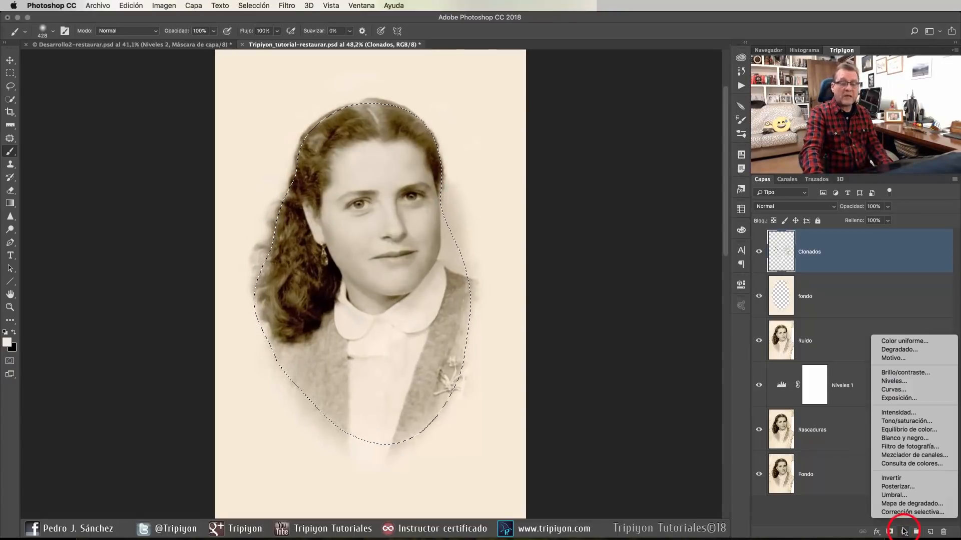
{"action": "left_click", "coordinate": [913, 383]}
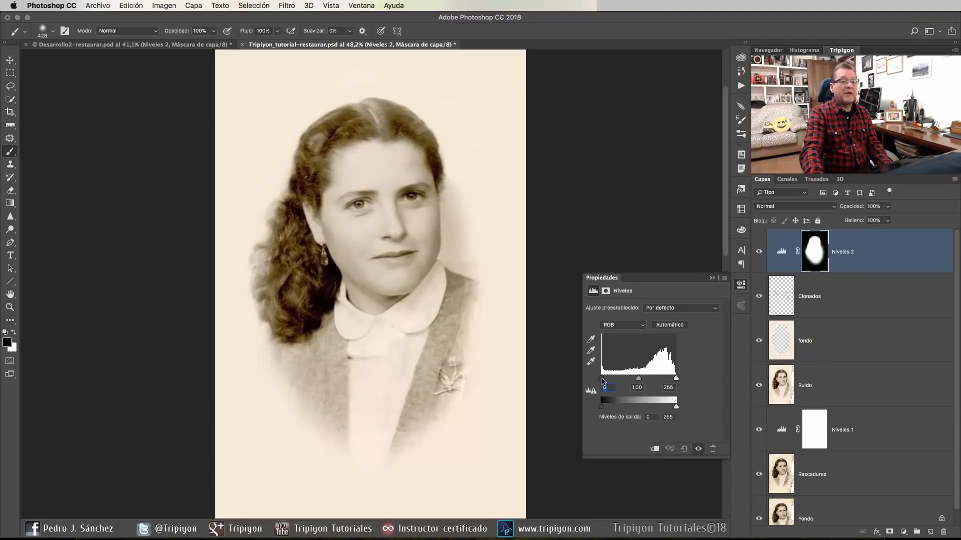
{"action": "left_click_drag", "start_coordinate": [602, 379], "coordinate": [639, 381]}
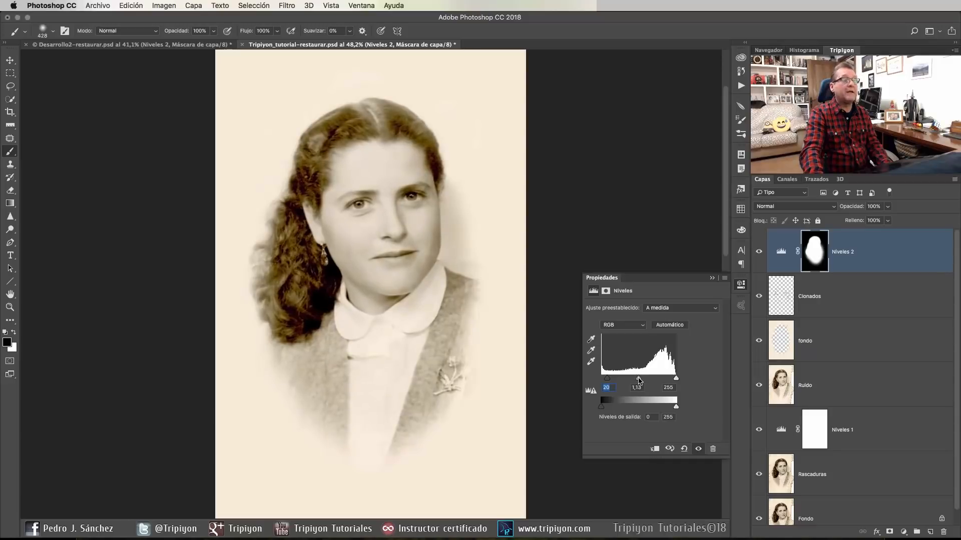
{"action": "left_click", "coordinate": [608, 381]}
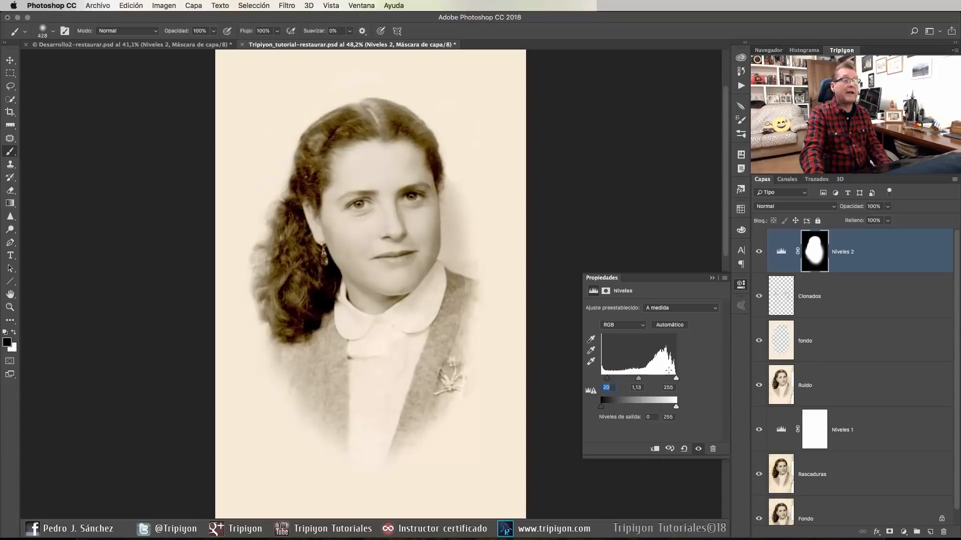
{"action": "left_click", "coordinate": [741, 285]}
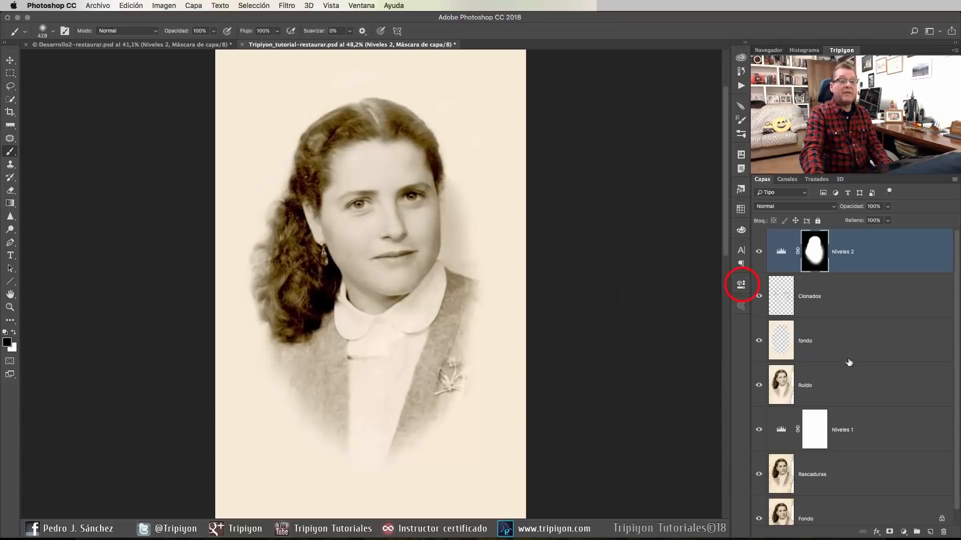
Step: Add an Intensidad (Vibrance) adjustment layer on top, and set the "Niveles 2" layer's blending mode to Luminosidad
{"action": "left_click", "coordinate": [903, 532]}
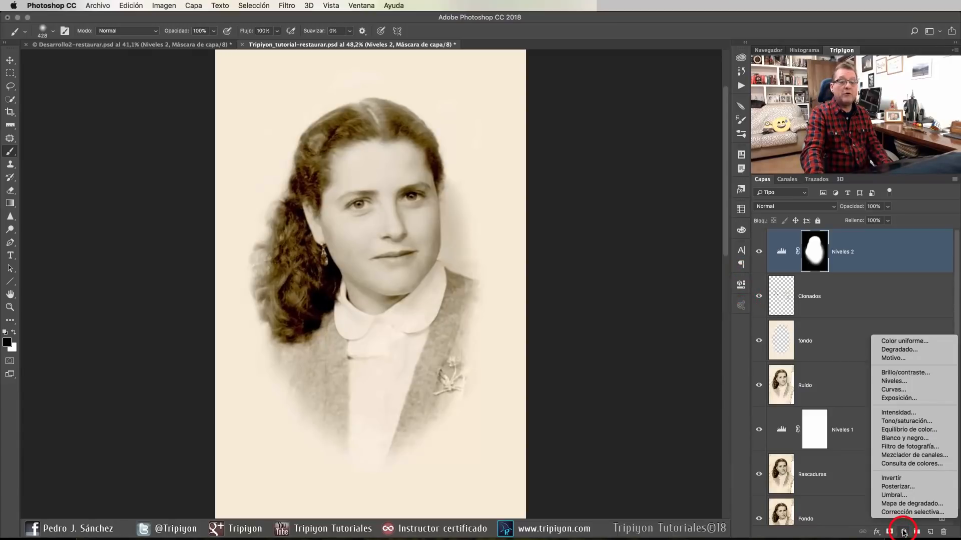
{"action": "left_click", "coordinate": [916, 417]}
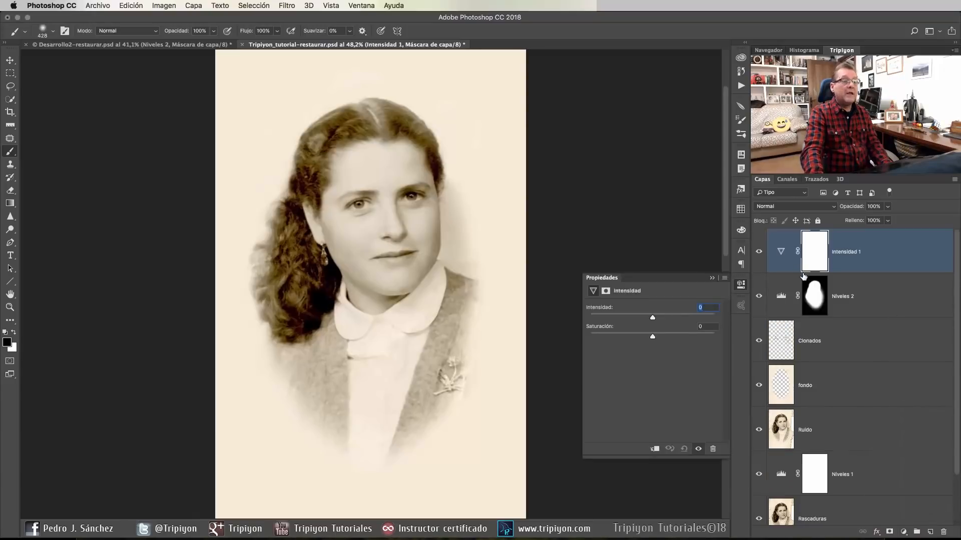
{"action": "left_click", "coordinate": [783, 298]}
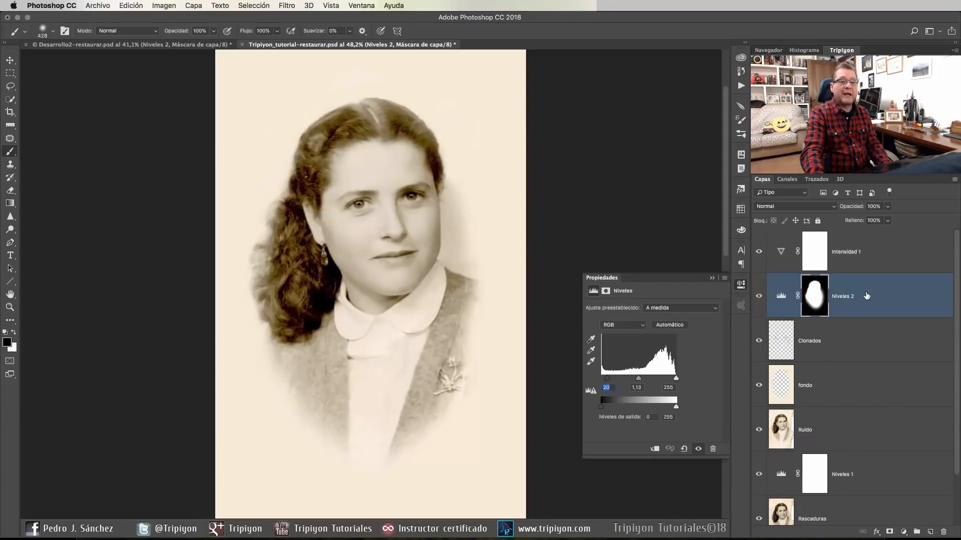
{"action": "left_click", "coordinate": [758, 299]}
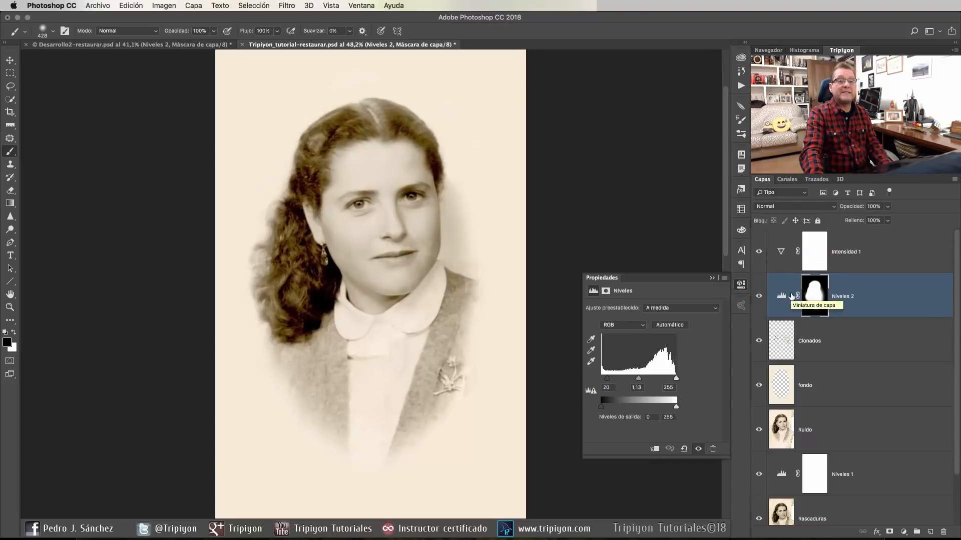
{"action": "left_click", "coordinate": [788, 206]}
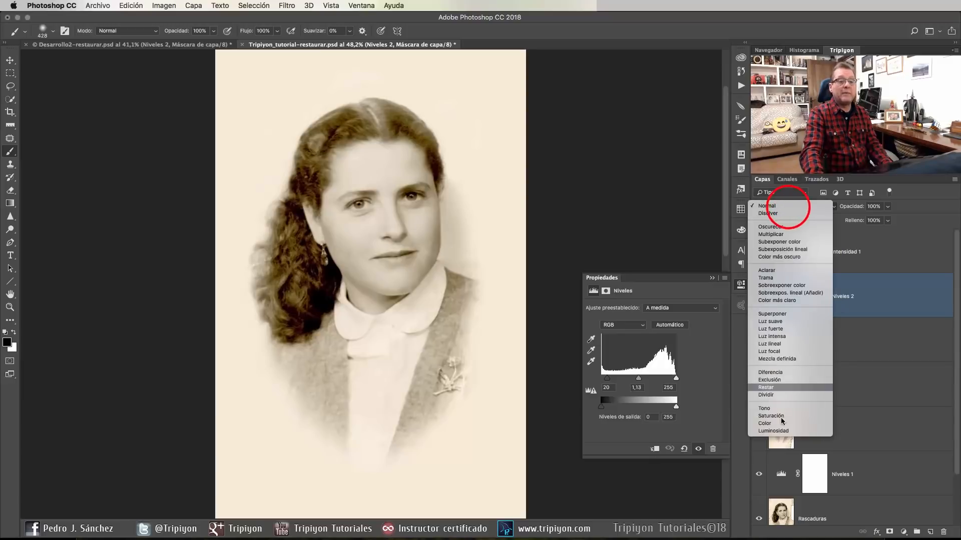
{"action": "left_click", "coordinate": [784, 432]}
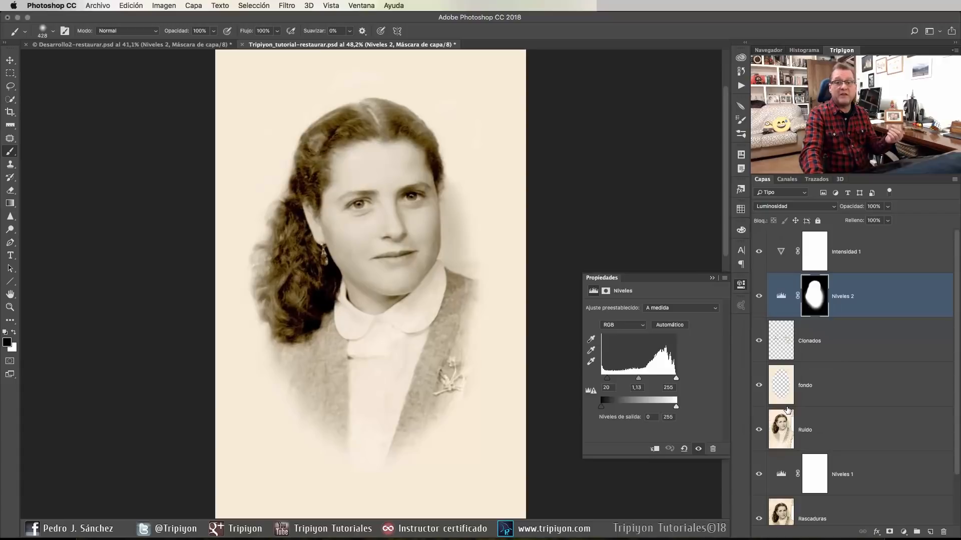
Step: Set the "Intensidad 1" adjustment to saturation +13 and vibrance -20, and compare the portrait with and without it
{"action": "left_click", "coordinate": [784, 252]}
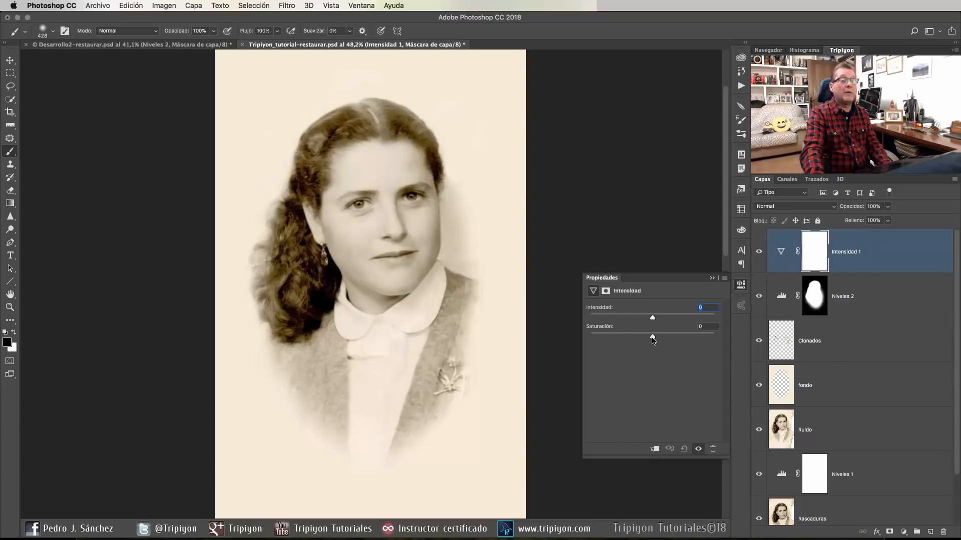
{"action": "left_click_drag", "start_coordinate": [653, 339], "coordinate": [663, 340]}
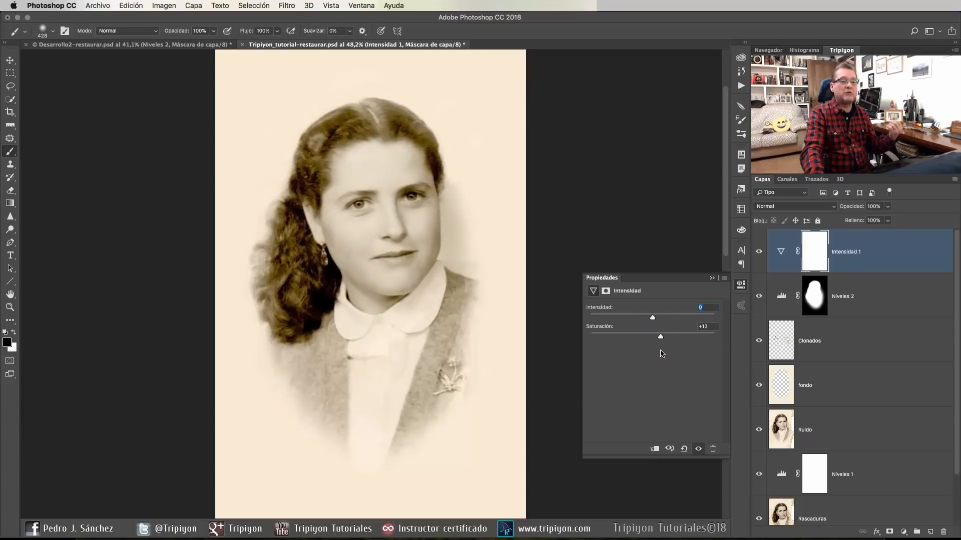
{"action": "left_click_drag", "start_coordinate": [652, 317], "coordinate": [641, 320]}
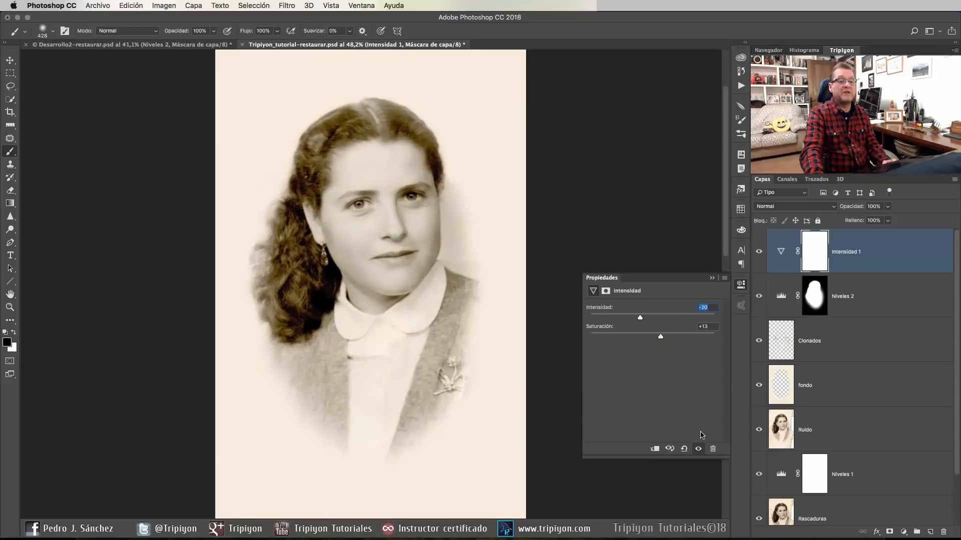
{"action": "left_click", "coordinate": [699, 449]}
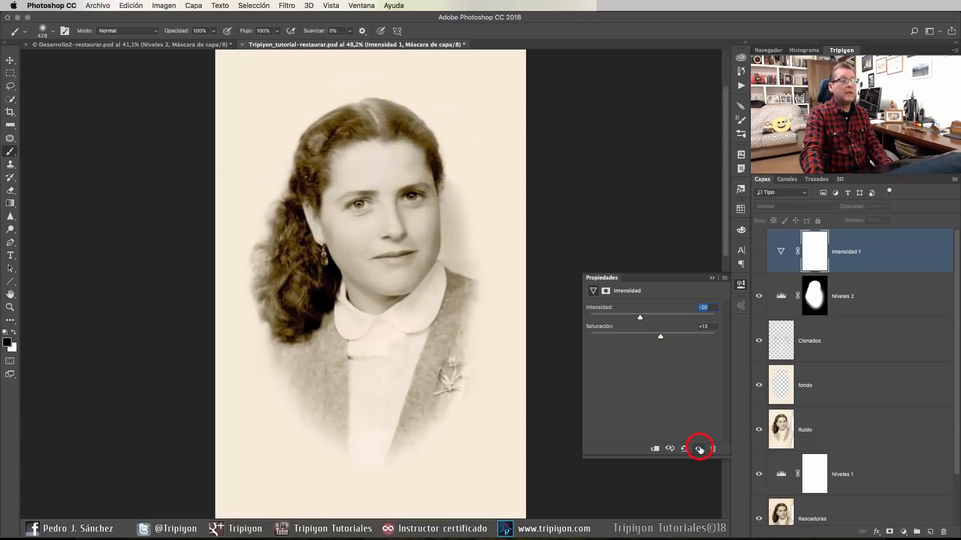
{"action": "left_click", "coordinate": [699, 449]}
{"action": "left_click", "coordinate": [698, 449]}
{"action": "left_click", "coordinate": [699, 449]}
{"action": "left_click", "coordinate": [698, 450]}
{"action": "left_click", "coordinate": [698, 448]}
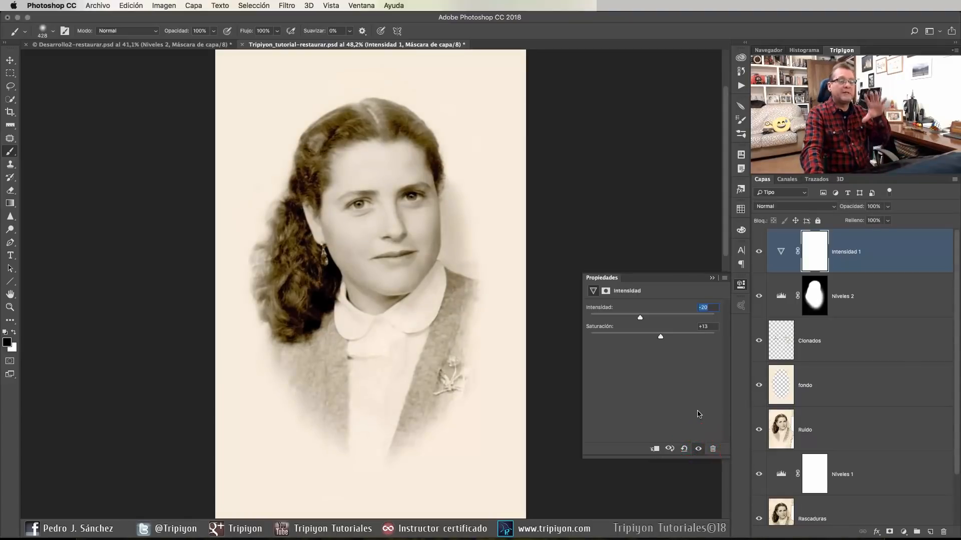
{"action": "left_click", "coordinate": [742, 284]}
Step: Create a new empty layer above the adjustments and name it "enfoque"
{"action": "key", "text": "x"}
{"action": "left_click", "coordinate": [929, 532]}
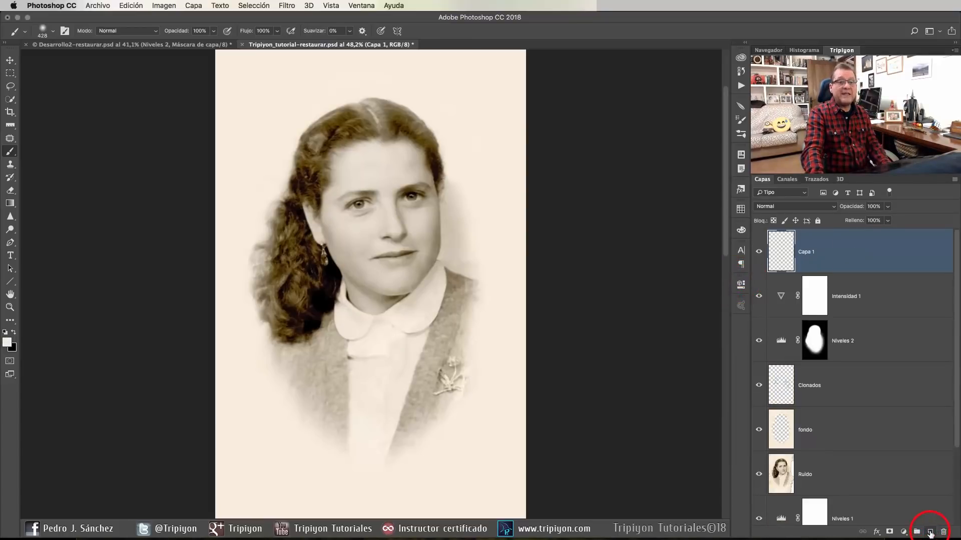
{"action": "double_click", "coordinate": [806, 253]}
{"action": "type", "text": "enfoque"}
{"action": "key", "text": "Return"}
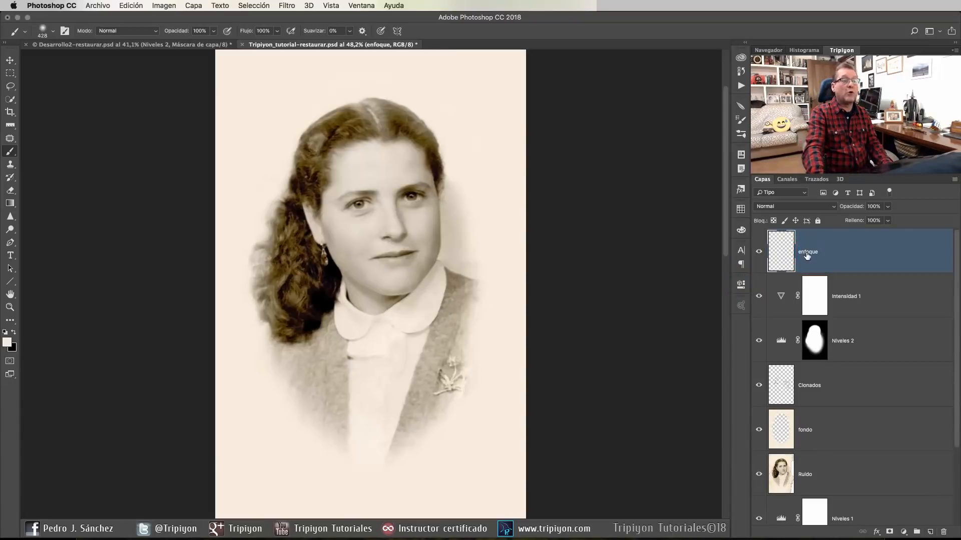
Step: Activate the Sharpen tool (Herramienta Enfocar) for work on the face on the "enfoque" layer
{"action": "scroll", "coordinate": [361, 184], "scroll_direction": "up", "scroll_amount": 2}
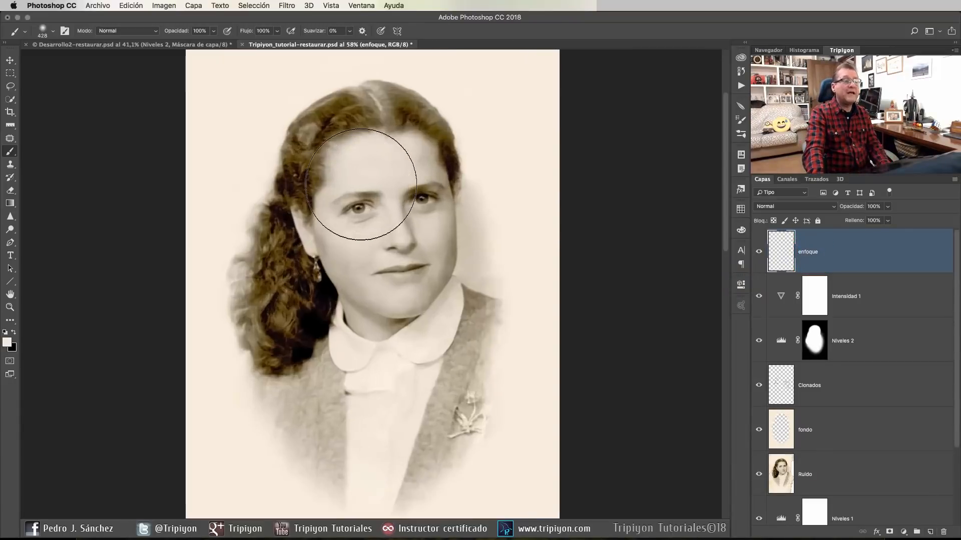
{"action": "scroll", "coordinate": [362, 184], "scroll_direction": "up", "scroll_amount": 5}
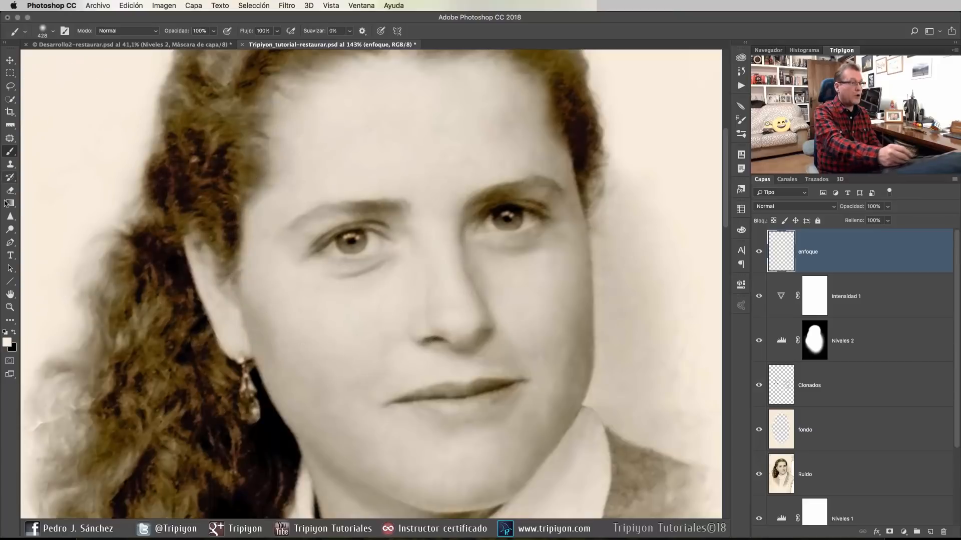
{"action": "left_click", "coordinate": [10, 217]}
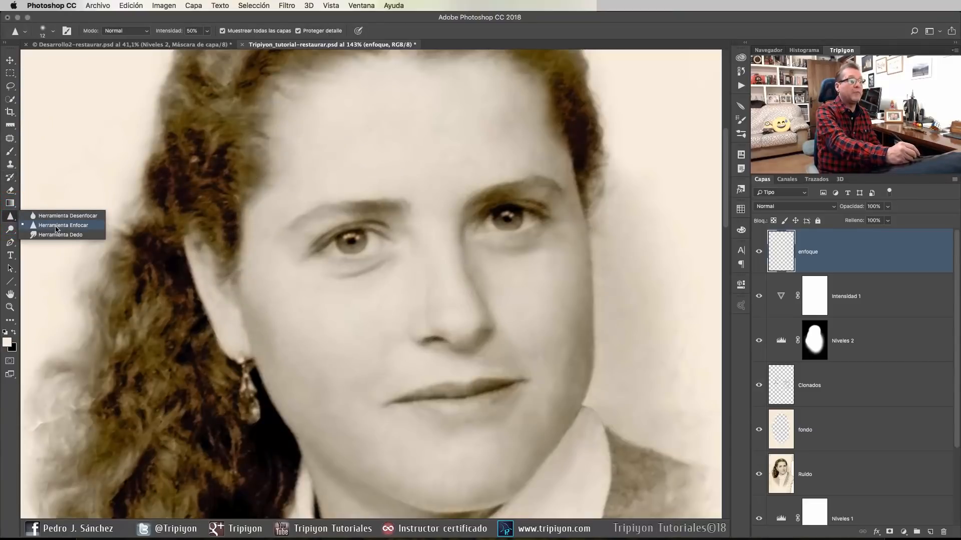
{"action": "left_click", "coordinate": [60, 225]}
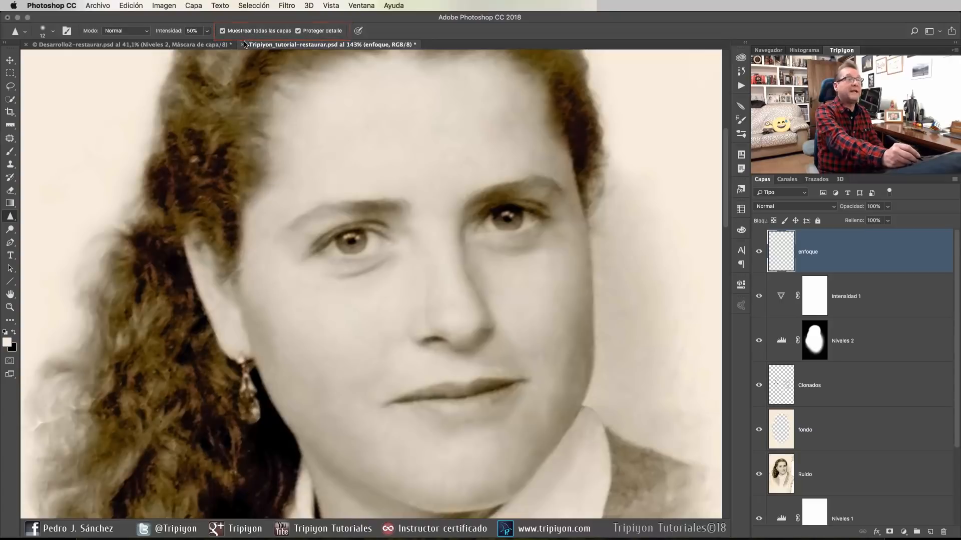
Step: Examine the sharpness of the eyes, nose, lips, earring and collar up close and at 100%
{"action": "scroll", "coordinate": [371, 261], "scroll_direction": "up", "scroll_amount": 2}
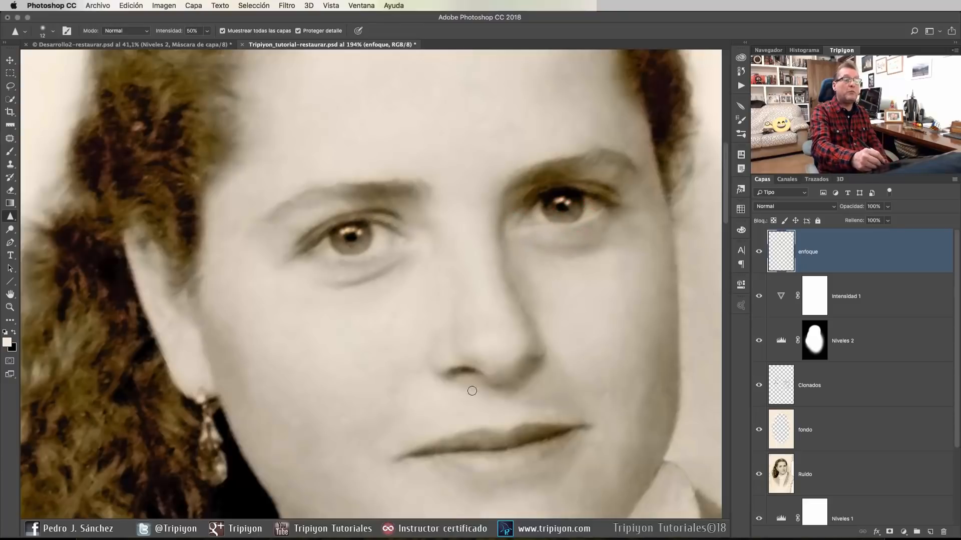
{"action": "left_click_drag", "start_coordinate": [486, 288], "coordinate": [485, 275]}
{"action": "scroll", "coordinate": [488, 275], "scroll_direction": "down", "scroll_amount": 4}
{"action": "scroll", "coordinate": [401, 305], "scroll_direction": "left", "scroll_amount": 3}
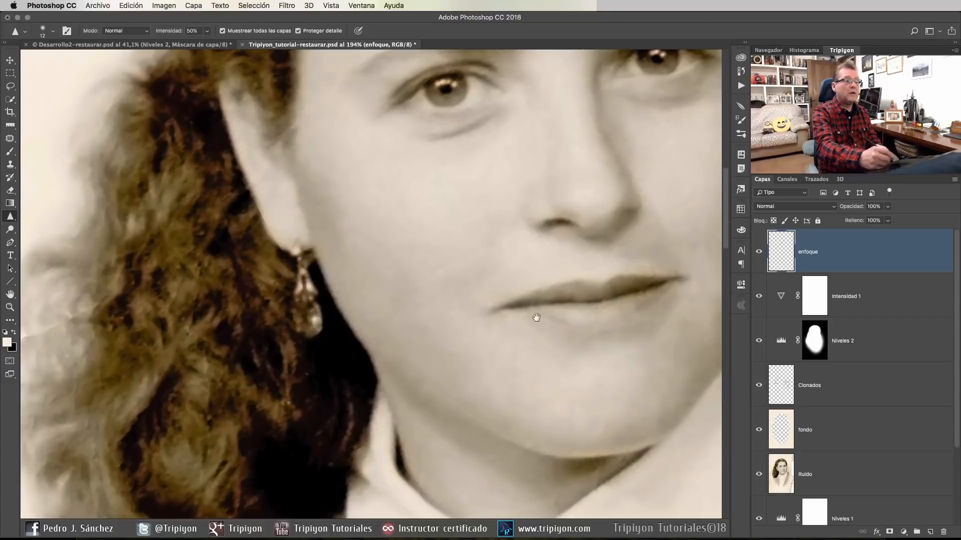
{"action": "scroll", "coordinate": [576, 327], "scroll_direction": "right", "scroll_amount": 5}
{"action": "scroll", "coordinate": [576, 327], "scroll_direction": "down", "scroll_amount": 3}
{"action": "scroll", "coordinate": [534, 337], "scroll_direction": "left", "scroll_amount": 3}
{"action": "scroll", "coordinate": [533, 337], "scroll_direction": "up", "scroll_amount": 3}
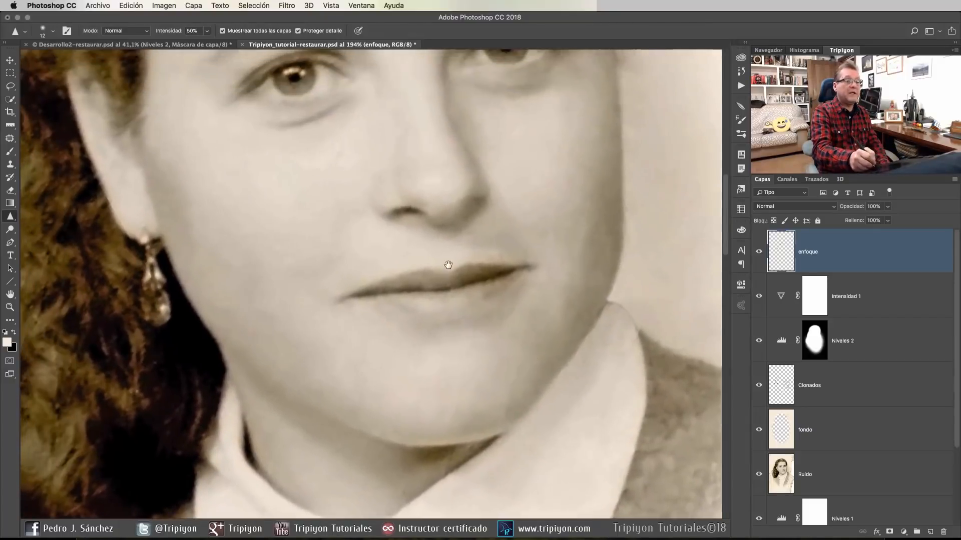
{"action": "left_click_drag", "start_coordinate": [447, 273], "coordinate": [465, 296]}
{"action": "right_click", "coordinate": [454, 270]}
{"action": "left_click", "coordinate": [471, 281]}
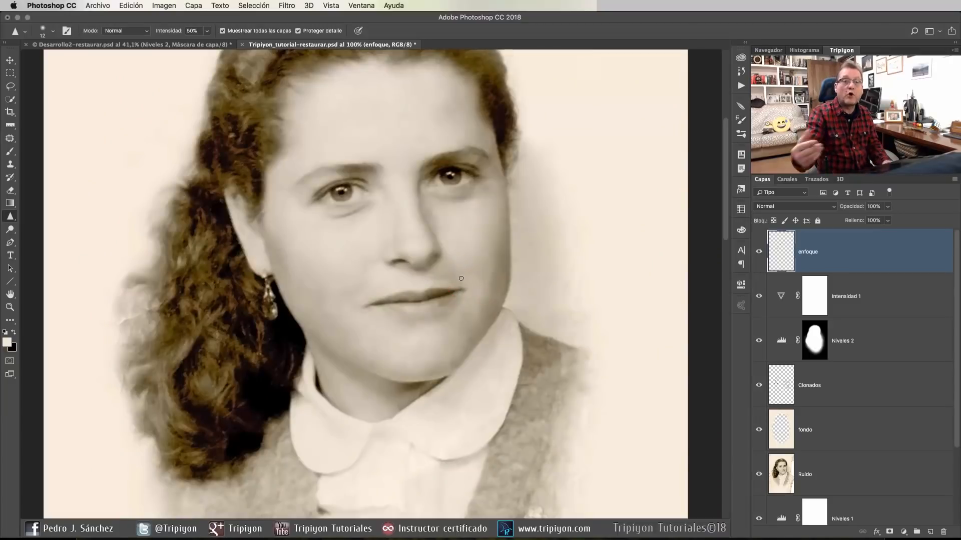
{"action": "right_click", "coordinate": [403, 235]}
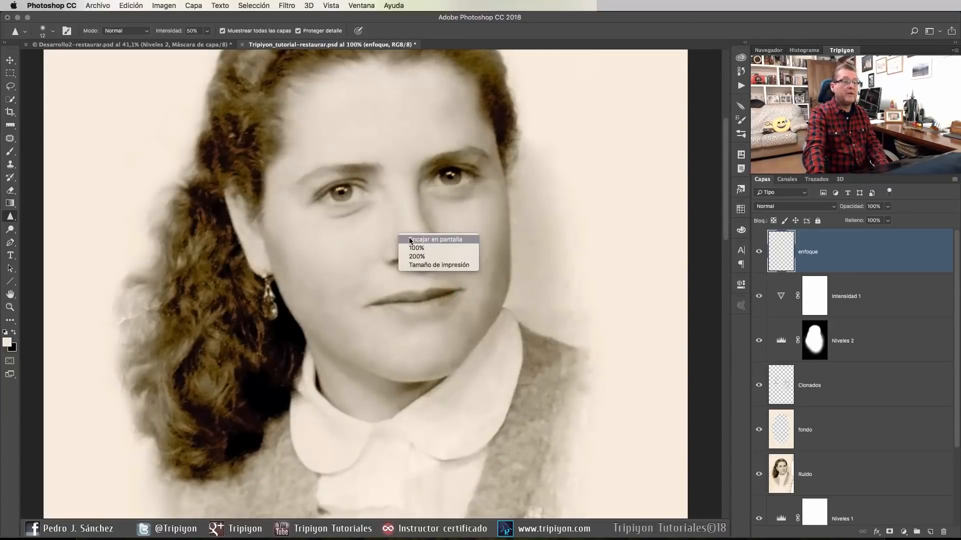